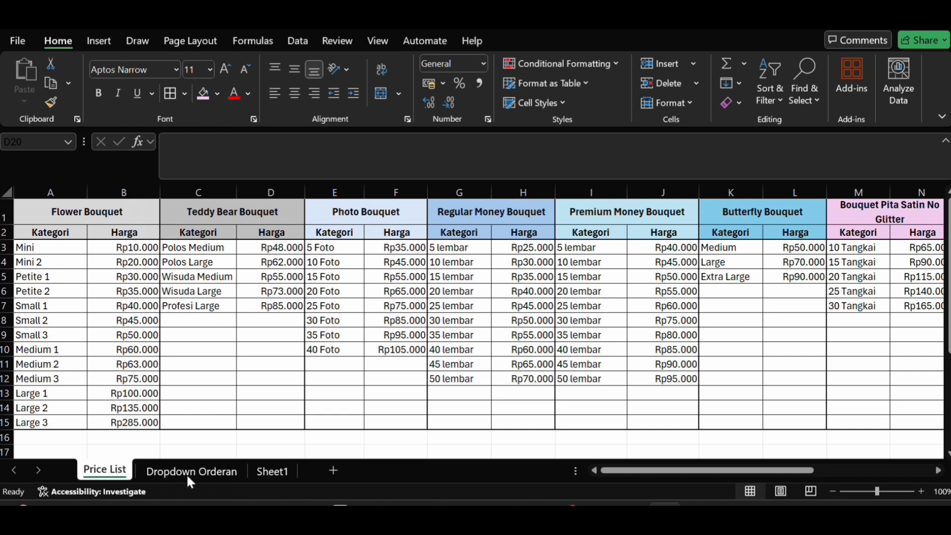
# Step: On the Dropdown Orderan sheet, enter the customer's name in row 9 of the Customer column
pyautogui.click(220, 474)
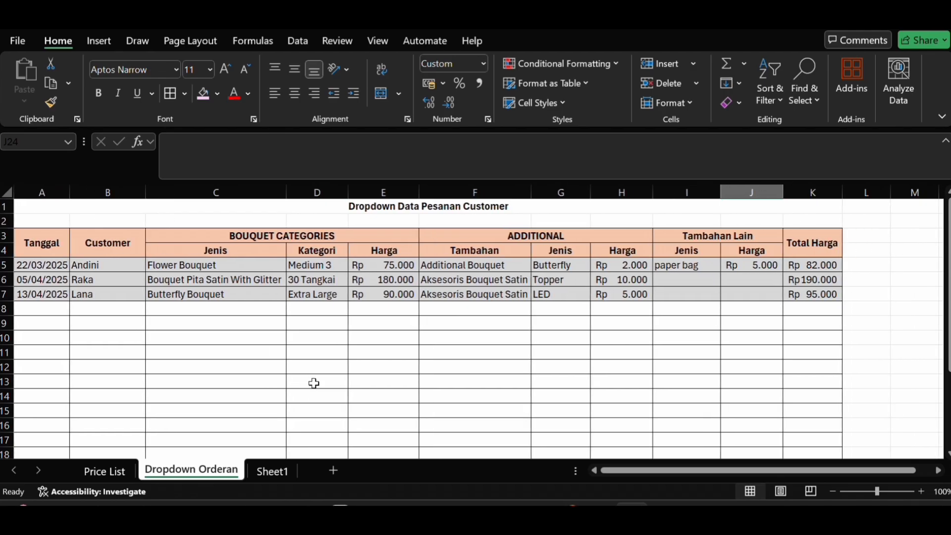
pyautogui.scroll(-1, 313, 383)
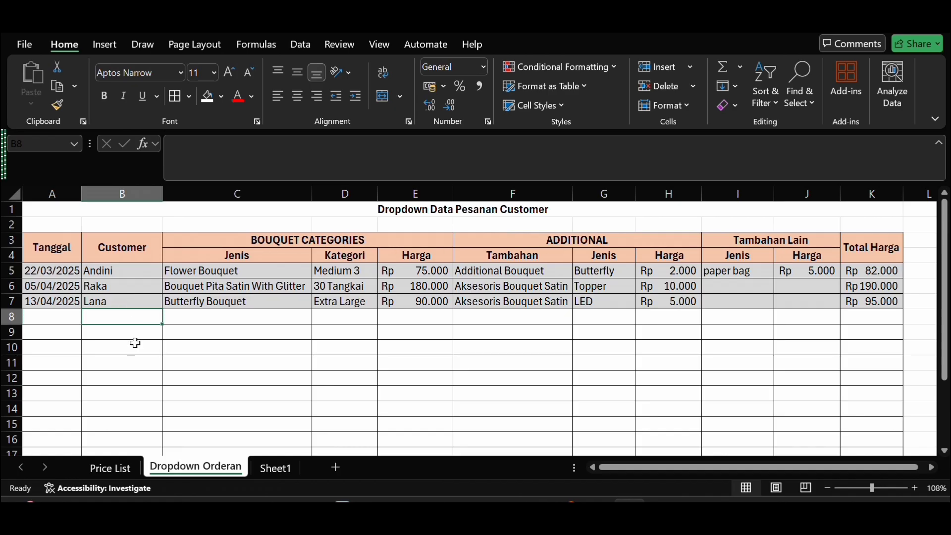
pyautogui.click(65, 334)
pyautogui.click(125, 338)
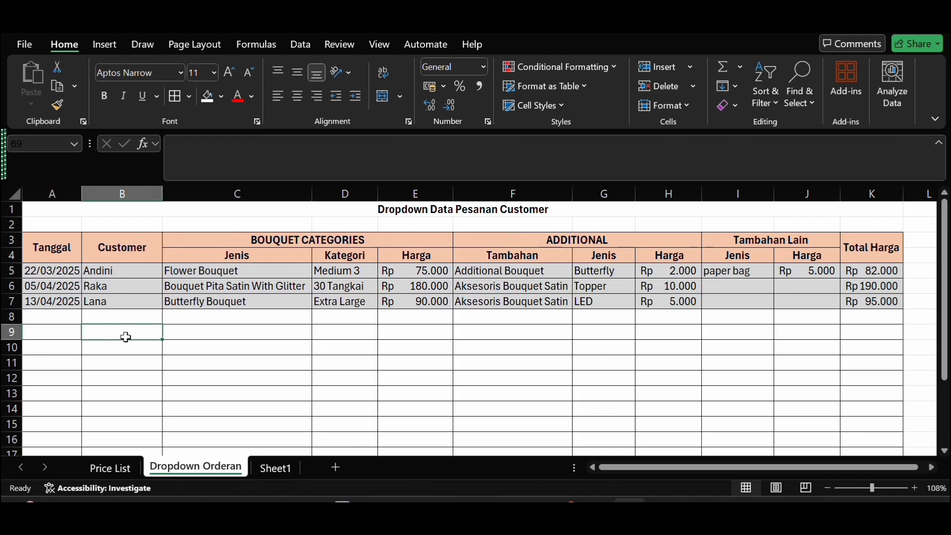
pyautogui.write('aman')
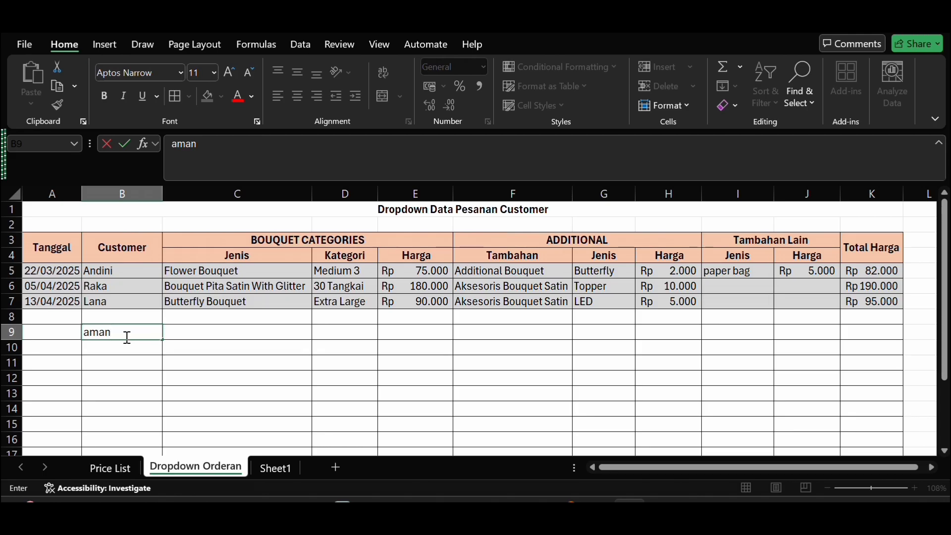
pyautogui.write('da')
# Step: Choose Flower Bouquet as the bouquet Jenis for the order in row 9
pyautogui.click(203, 335)
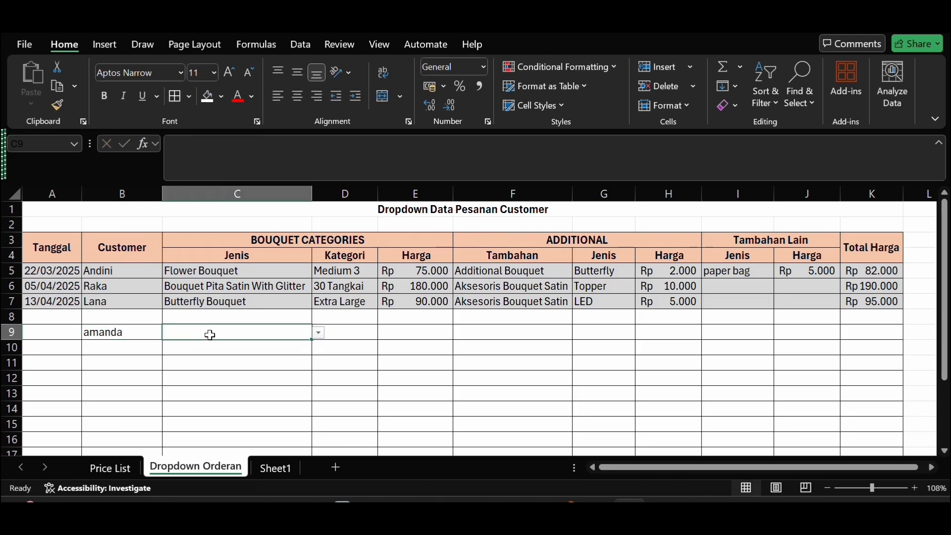
pyautogui.click(320, 333)
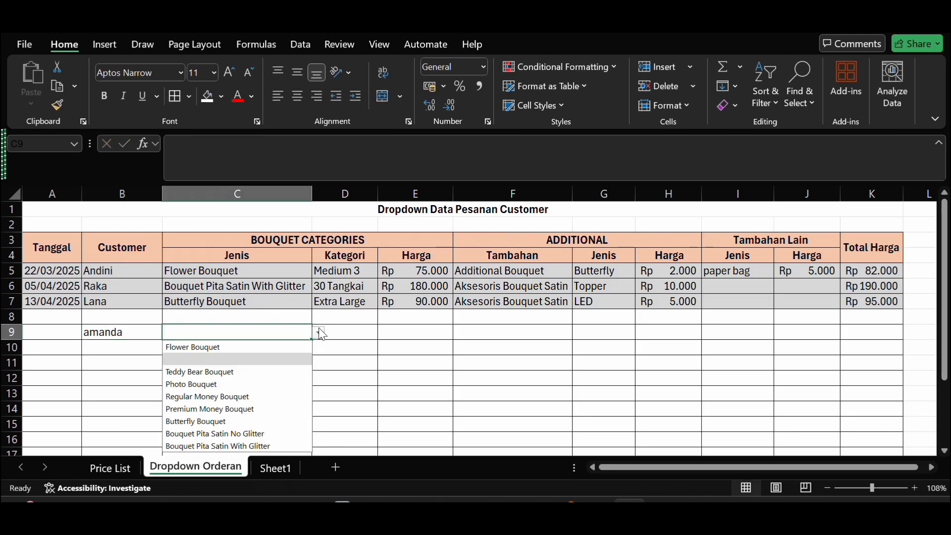
pyautogui.click(241, 347)
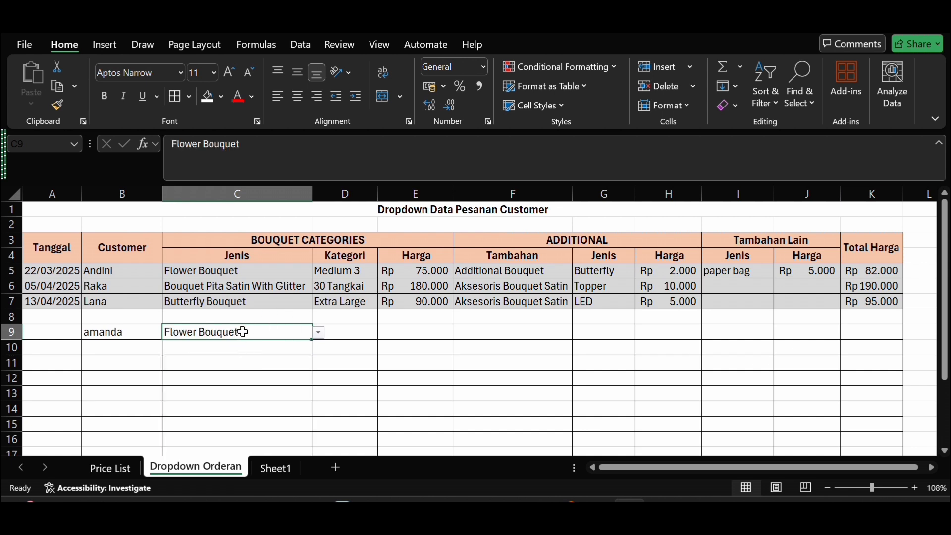
# Step: Choose Medium 3 as the Kategori for the Flower Bouquet order in row 9
pyautogui.click(363, 335)
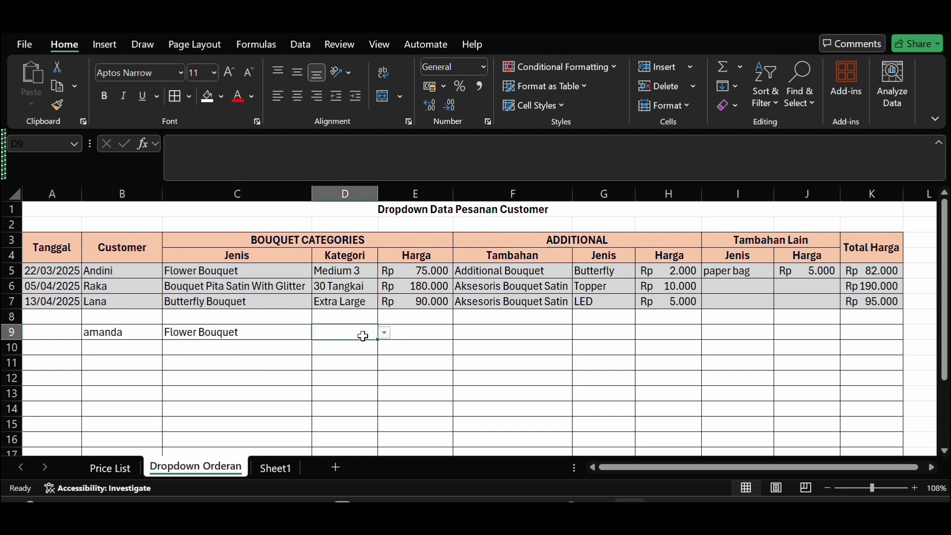
pyautogui.click(385, 333)
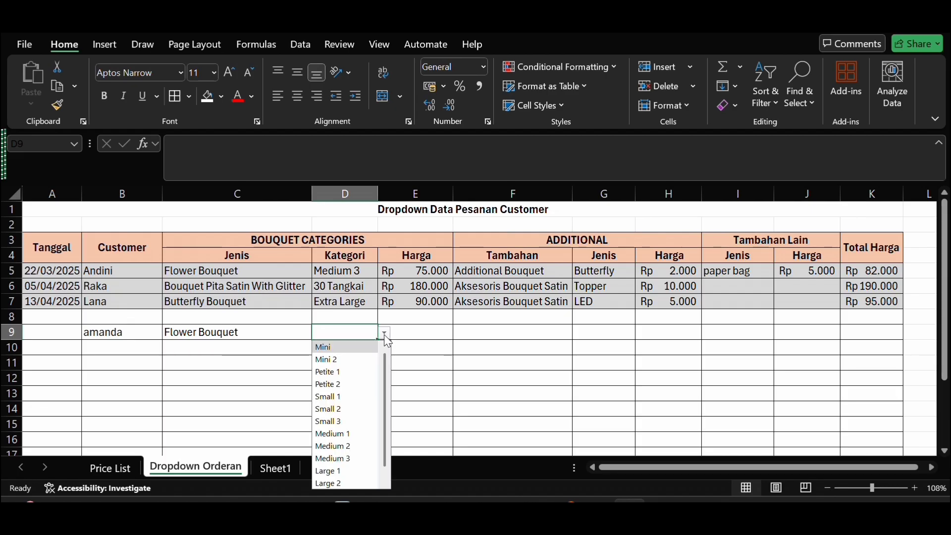
pyautogui.scroll(-1, 358, 417)
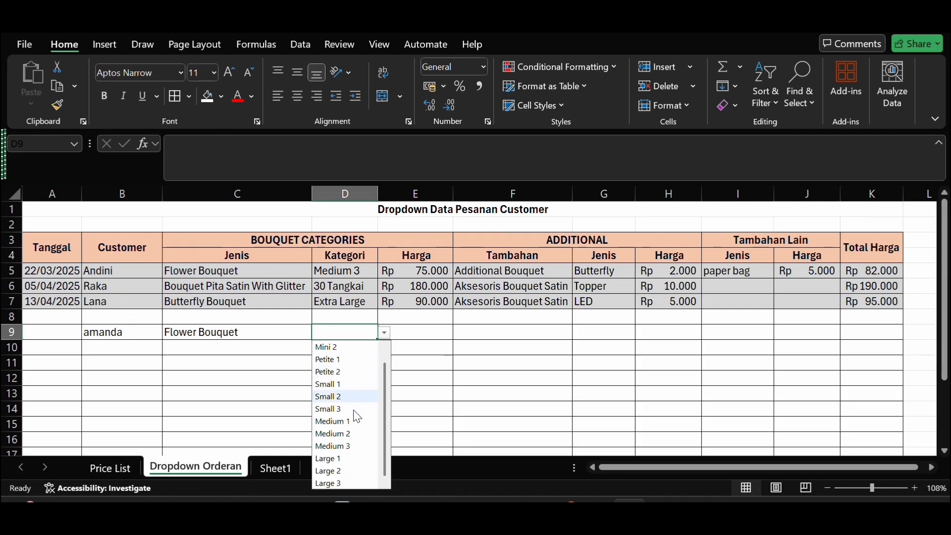
pyautogui.scroll(1, 357, 417)
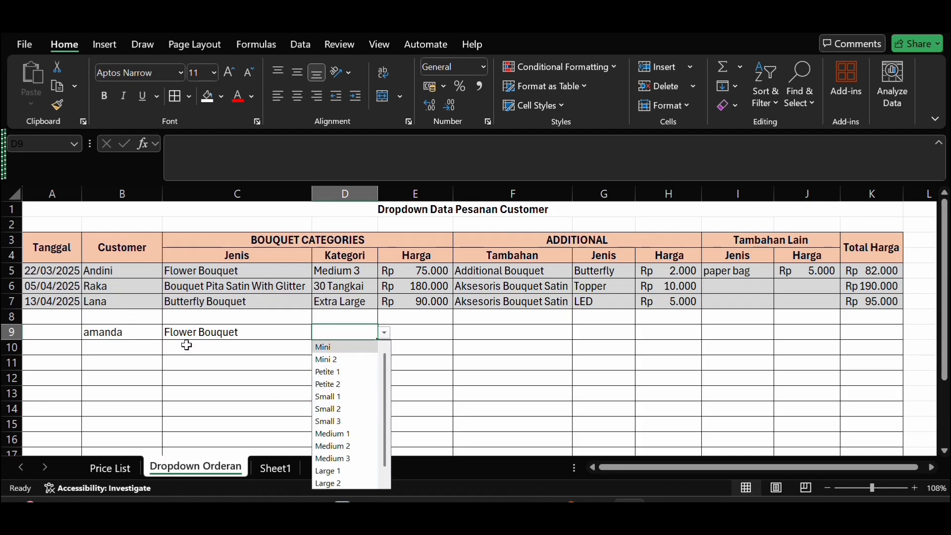
pyautogui.scroll(-1, 344, 423)
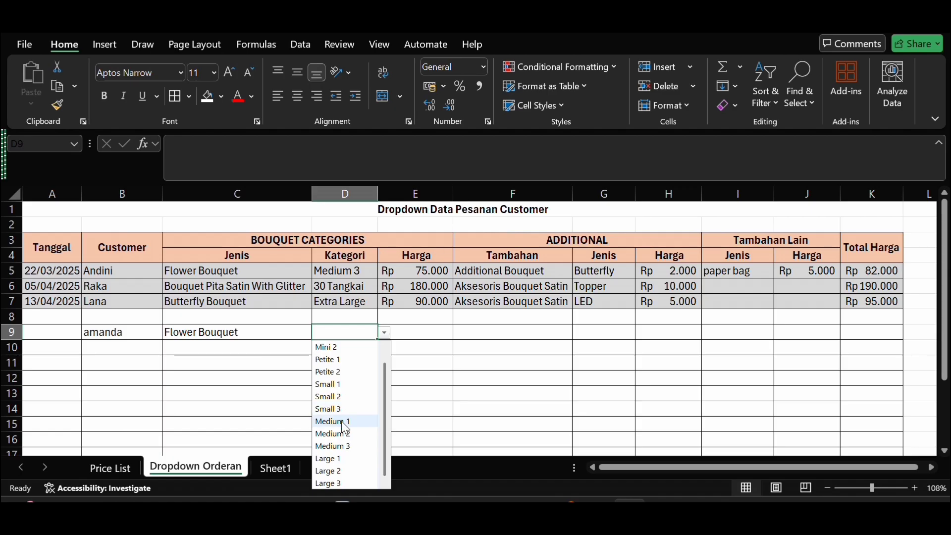
pyautogui.click(351, 448)
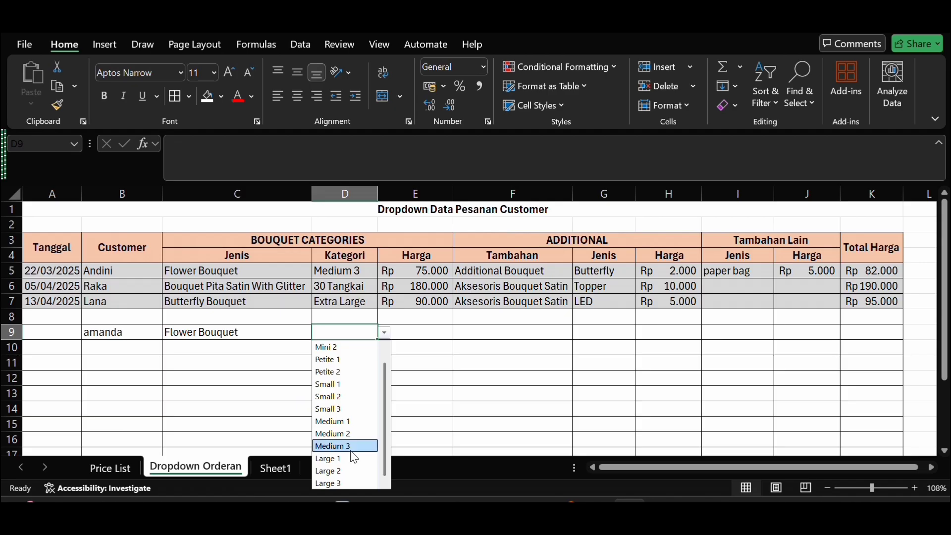
# Step: Fill the bouquet Harga formula from E7 down to E9
pyautogui.click(426, 340)
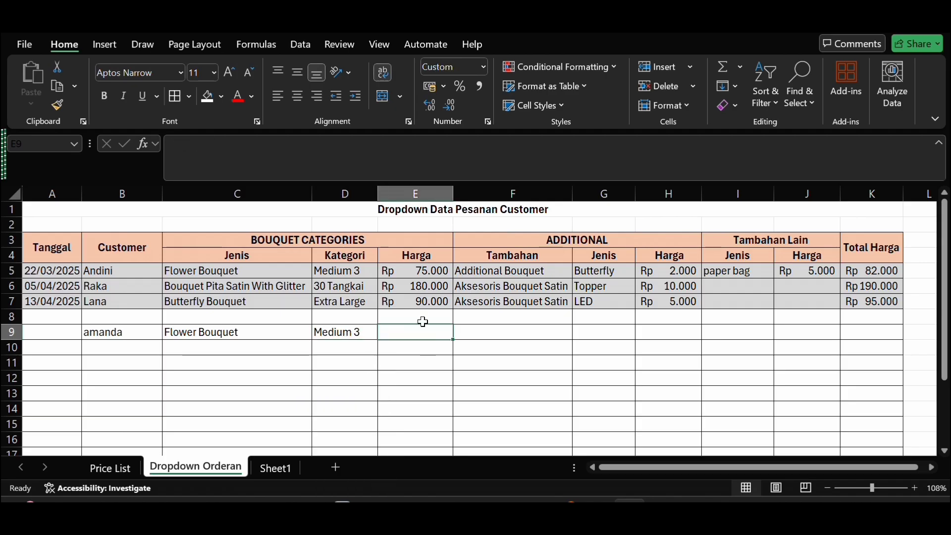
pyautogui.click(418, 300)
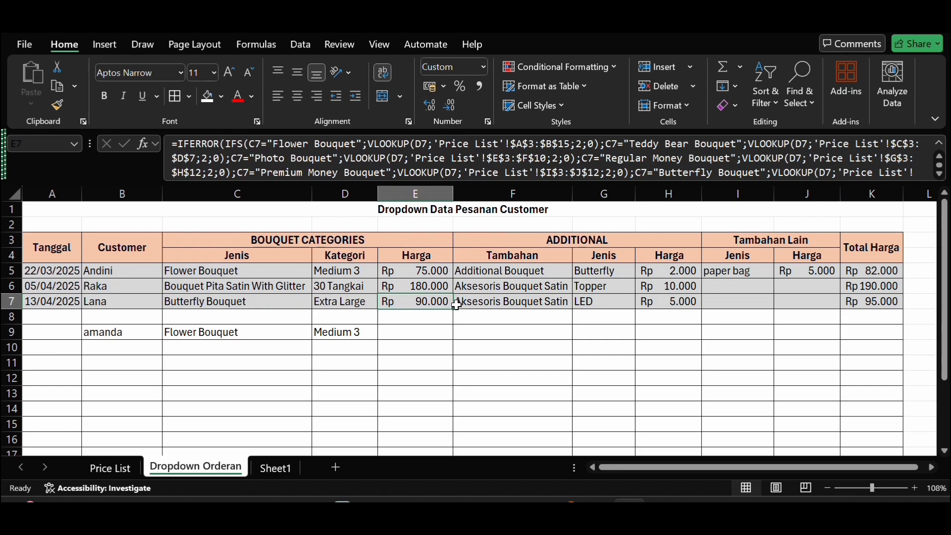
pyautogui.moveTo(454, 310); pyautogui.dragTo(452, 340)
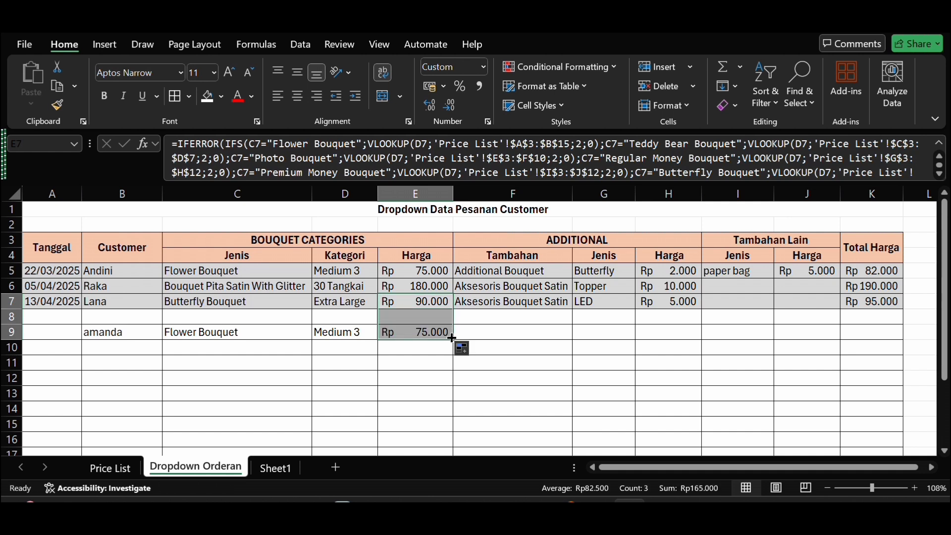
pyautogui.click(524, 398)
# Step: Choose Additional Bouquet as the Tambahan for the order in row 9
pyautogui.click(523, 336)
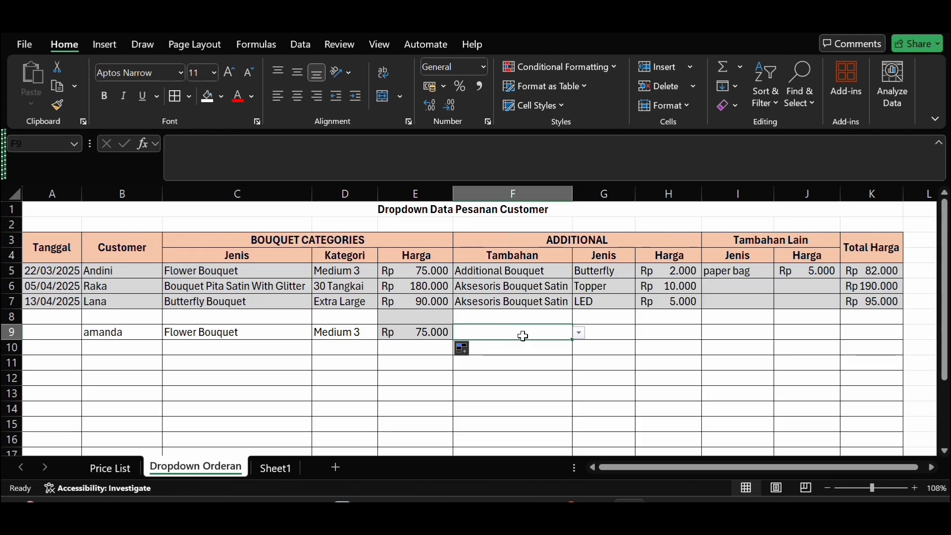
pyautogui.click(587, 341)
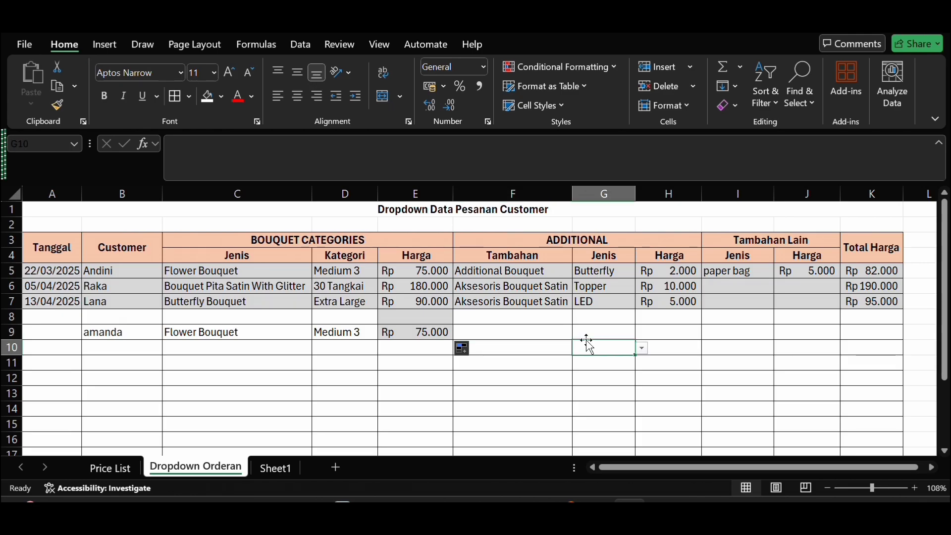
pyautogui.click(554, 329)
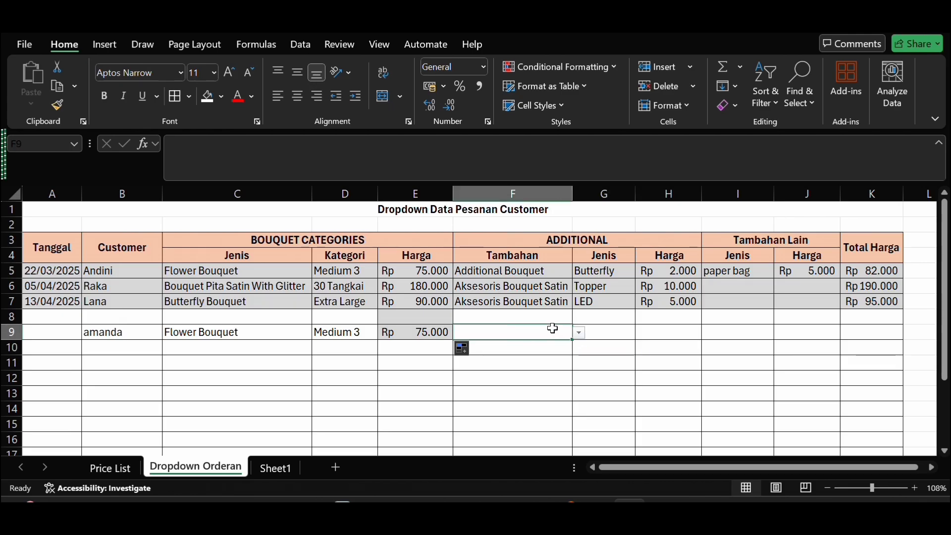
pyautogui.click(580, 333)
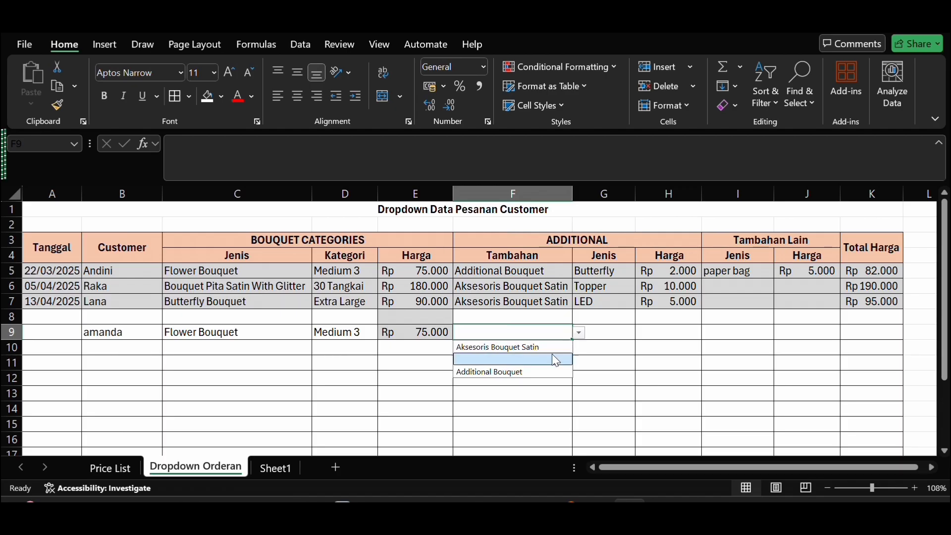
pyautogui.click(550, 375)
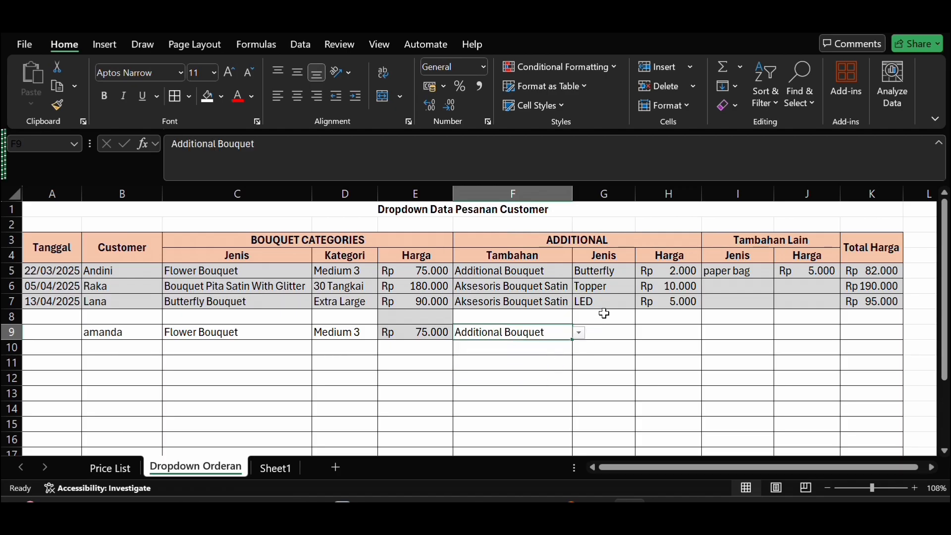
# Step: Choose Silverqueen small as the Jenis under ADDITIONAL for the order in row 9
pyautogui.moveTo(614, 335); pyautogui.dragTo(637, 336)
pyautogui.click(642, 334)
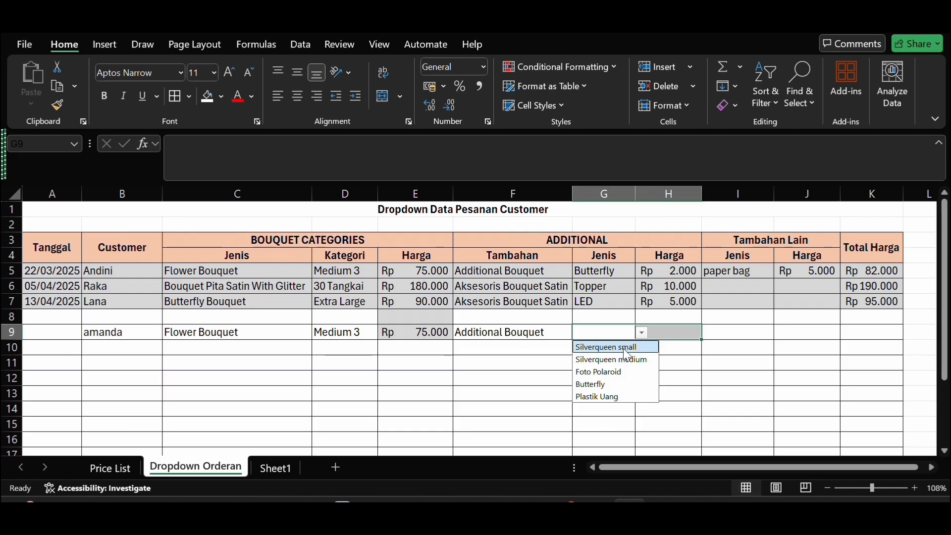
pyautogui.click(624, 347)
# Step: Fill the ADDITIONAL Harga formula from H7 down to H9
pyautogui.click(683, 329)
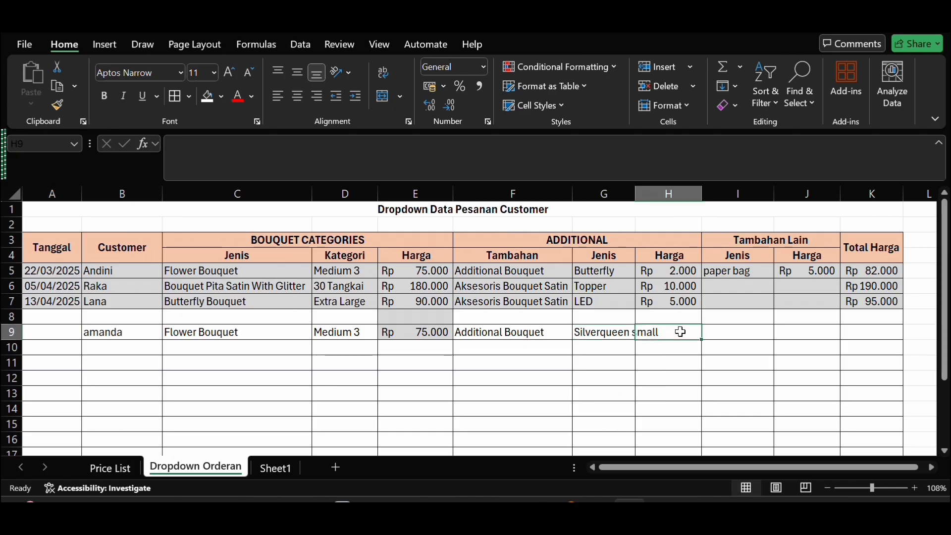
pyautogui.click(680, 297)
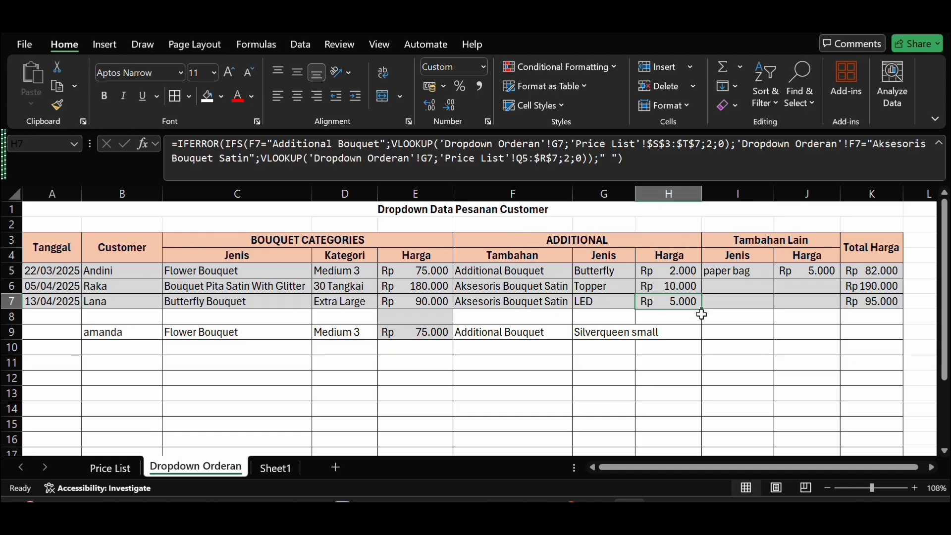
pyautogui.moveTo(703, 308); pyautogui.dragTo(699, 335)
pyautogui.click(706, 362)
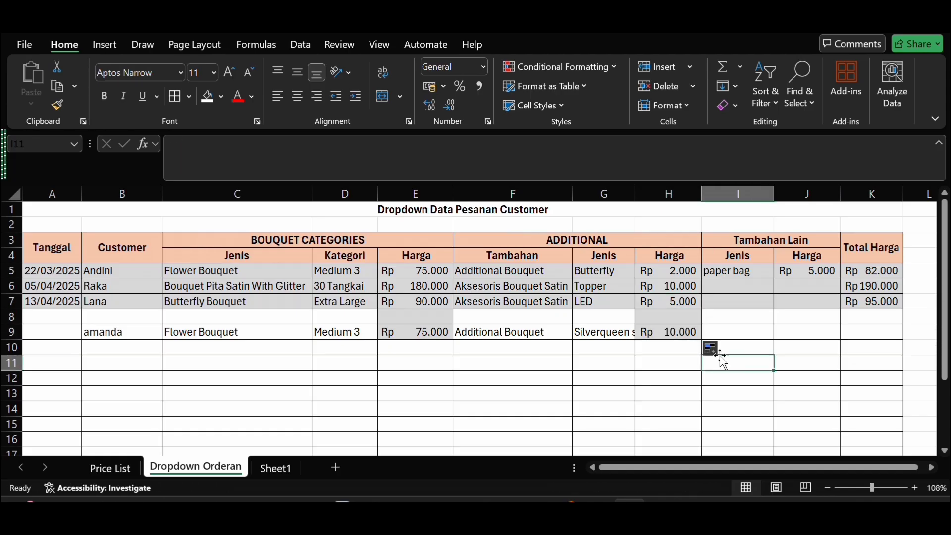
pyautogui.click(728, 336)
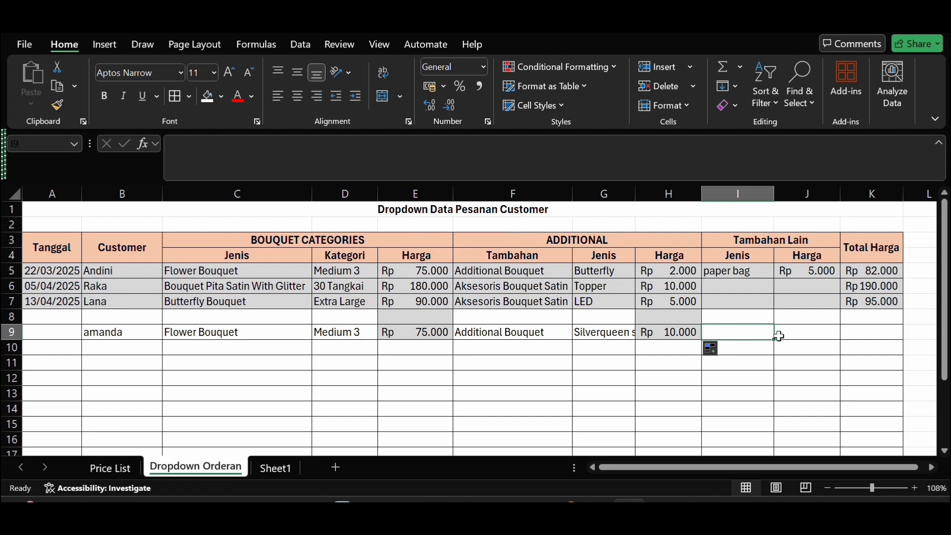
pyautogui.click(795, 338)
pyautogui.click(767, 337)
pyautogui.click(792, 332)
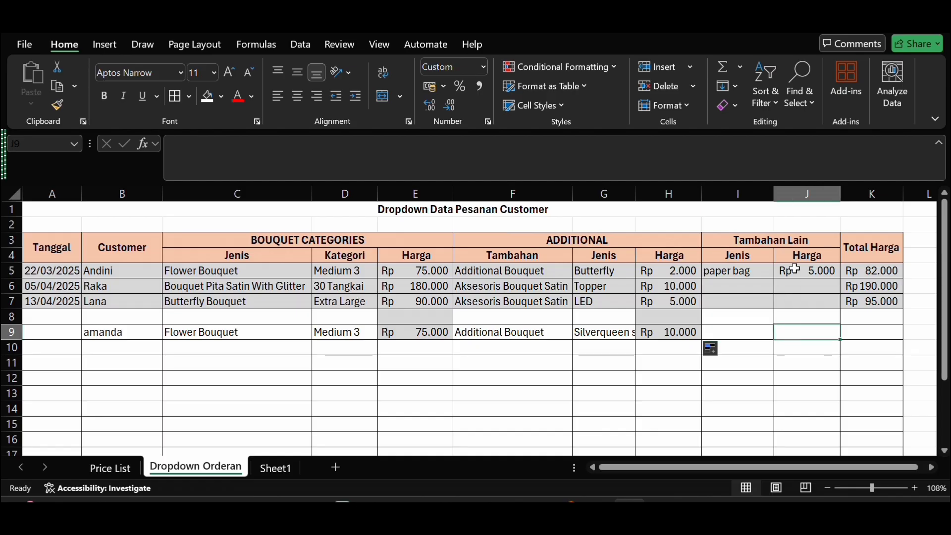
# Step: Fill the Total Harga formula from K7 down to K9
pyautogui.click(886, 334)
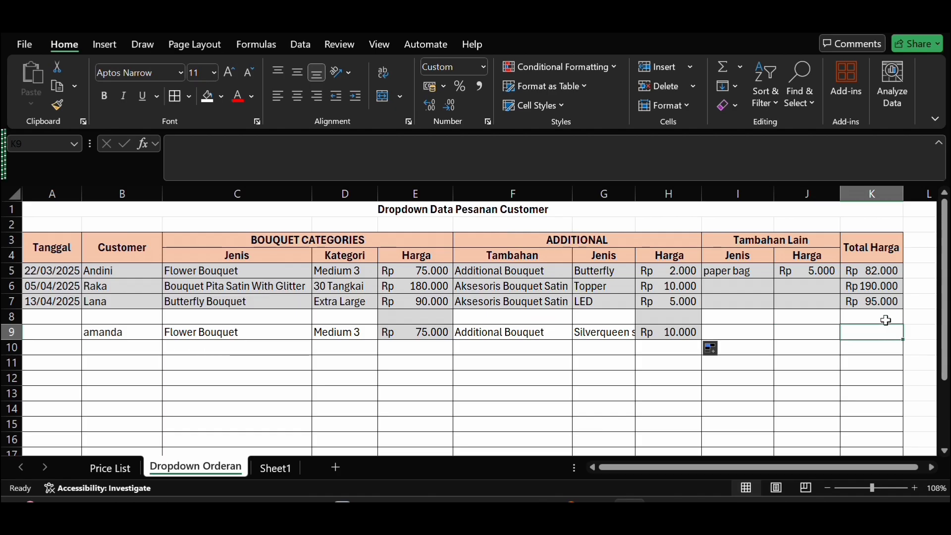
pyautogui.click(875, 300)
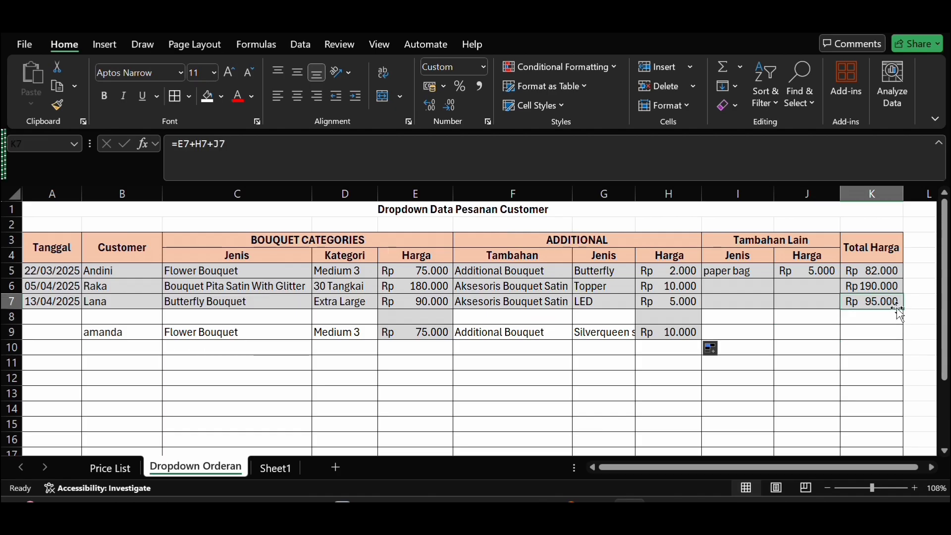
pyautogui.moveTo(902, 308); pyautogui.dragTo(901, 347)
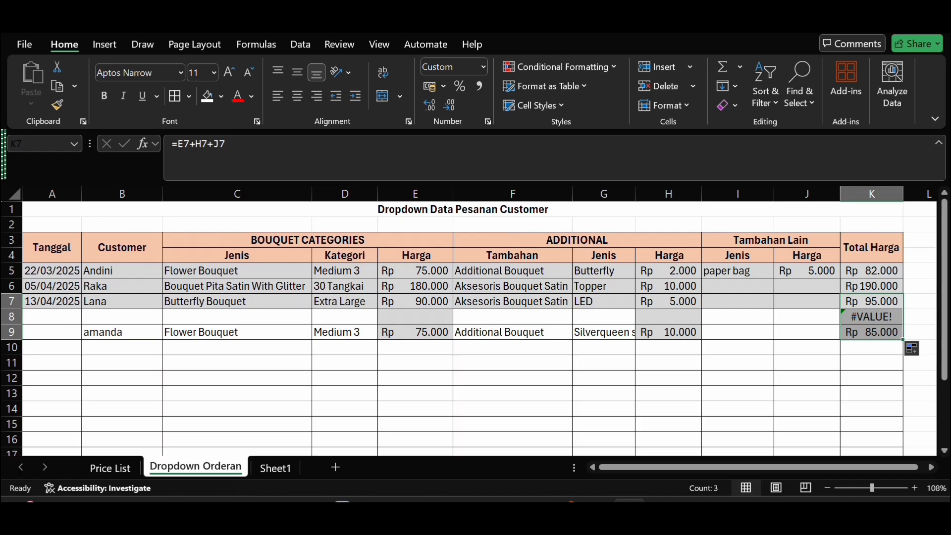
pyautogui.click(872, 366)
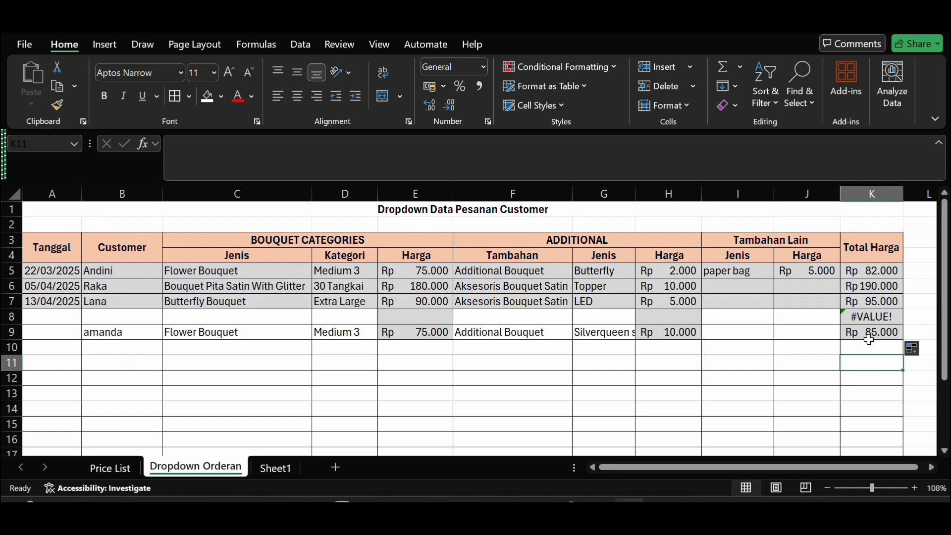
# Step: Review Sheet1's order table, its product, add-on and reseller code tables, and the shipping cost rules by distance
pyautogui.scroll(-1, 813, 370)
pyautogui.scroll(-1, 814, 371)
pyautogui.scroll(1, 814, 371)
pyautogui.click(275, 468)
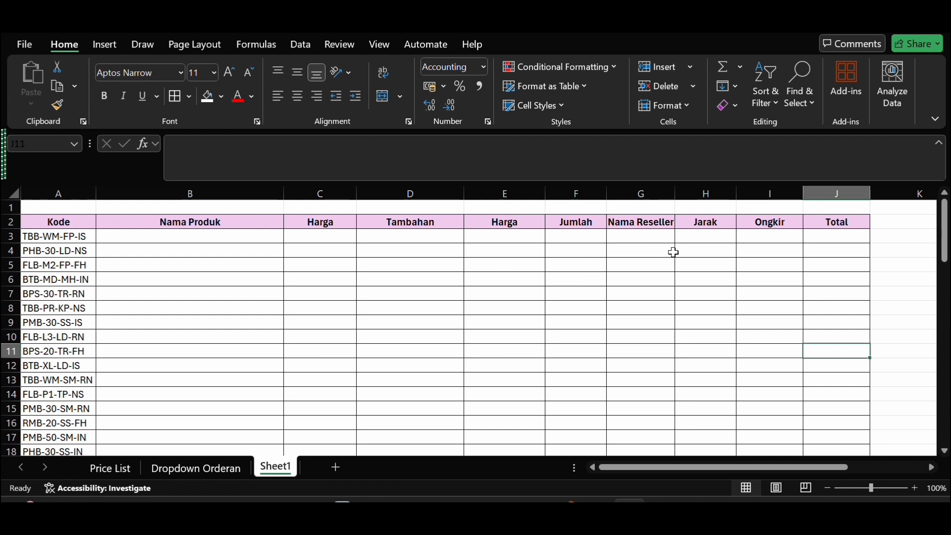
pyautogui.scroll(-6, 793, 331)
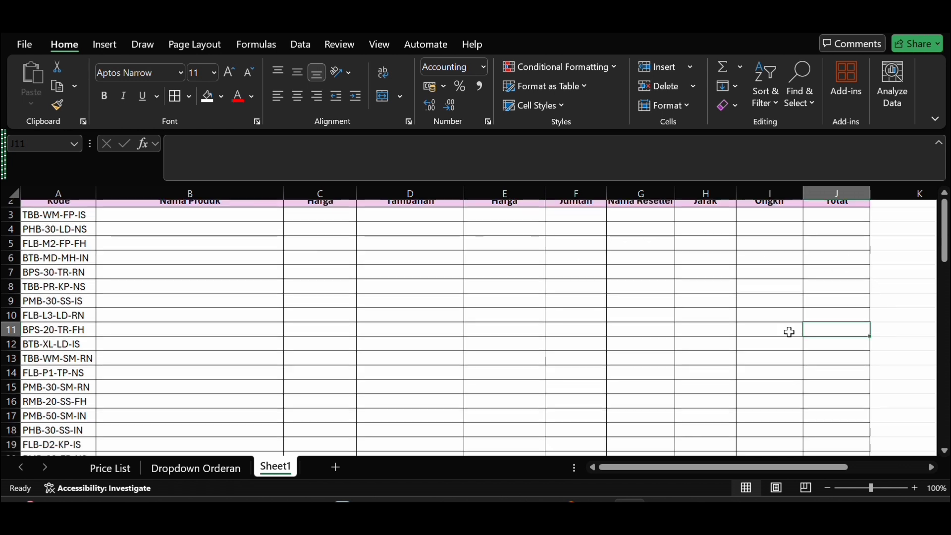
pyautogui.scroll(-2, 790, 332)
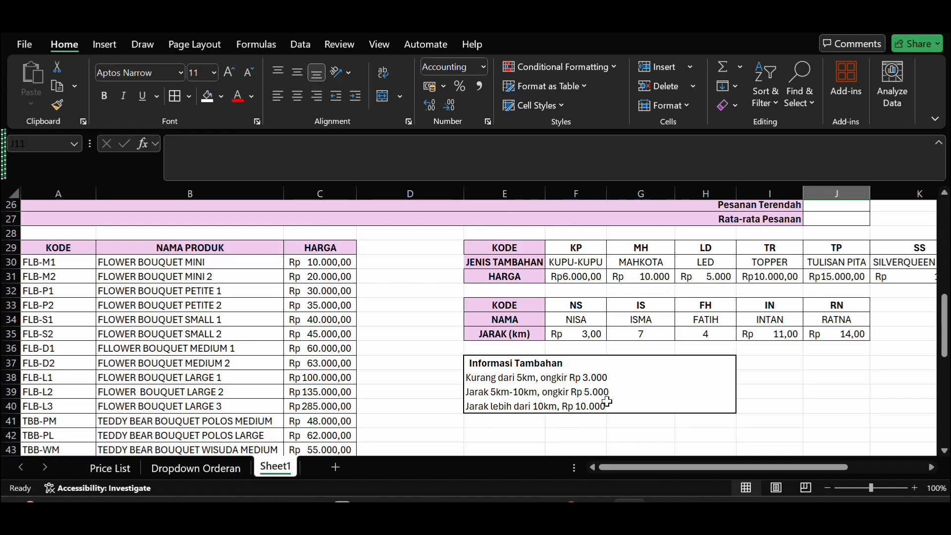
pyautogui.scroll(2, 607, 402)
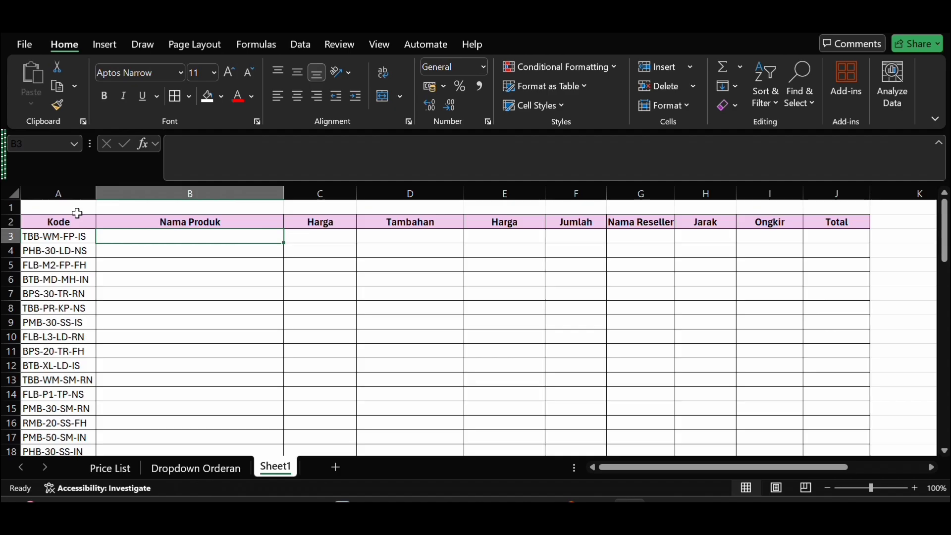
# Step: Compare Sheet1's Kode column and summary rows with the product, add-on and reseller code tables below the order table
pyautogui.scroll(-3, 77, 213)
pyautogui.hscroll(1, 74, 215)
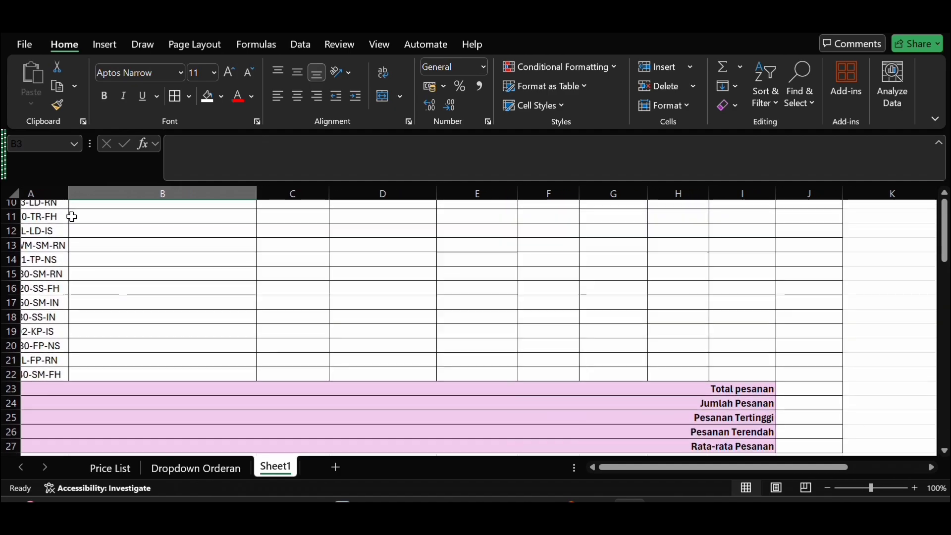
pyautogui.scroll(-4, 202, 394)
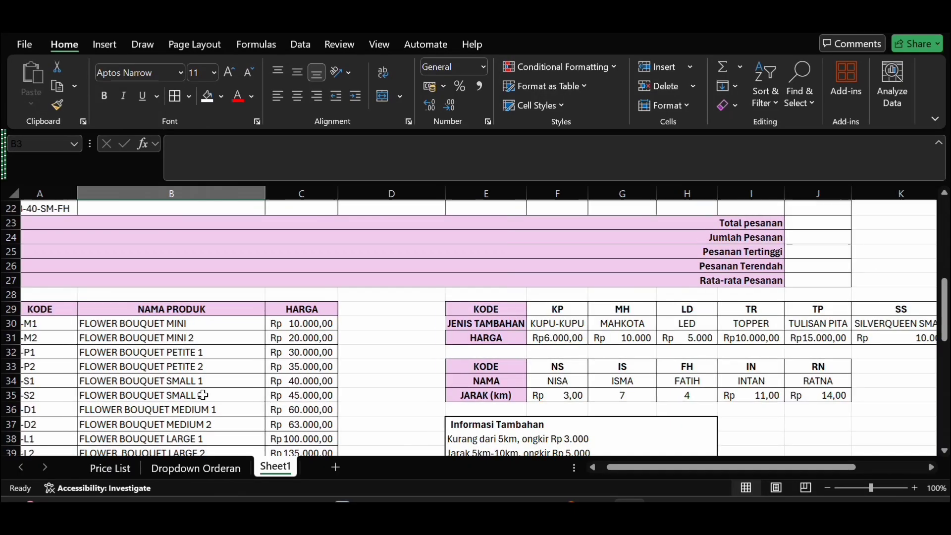
pyautogui.hscroll(-1, 203, 395)
pyautogui.scroll(2, 203, 395)
pyautogui.scroll(-3, 203, 394)
pyautogui.scroll(7, 203, 394)
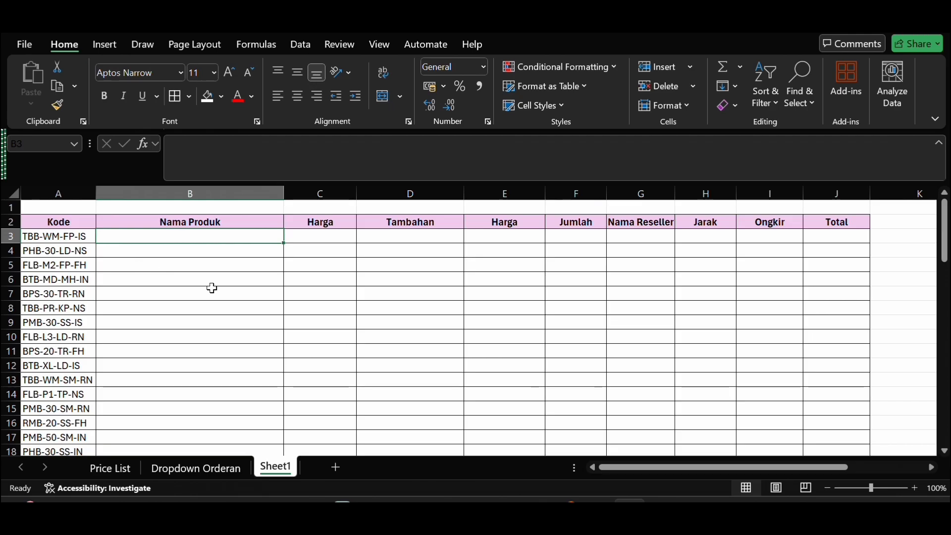
# Step: Start a VLOOKUP formula in B3 under Nama Produk, using LEFT(A3;6) as the lookup value
pyautogui.press('F2')
pyautogui.write('=')
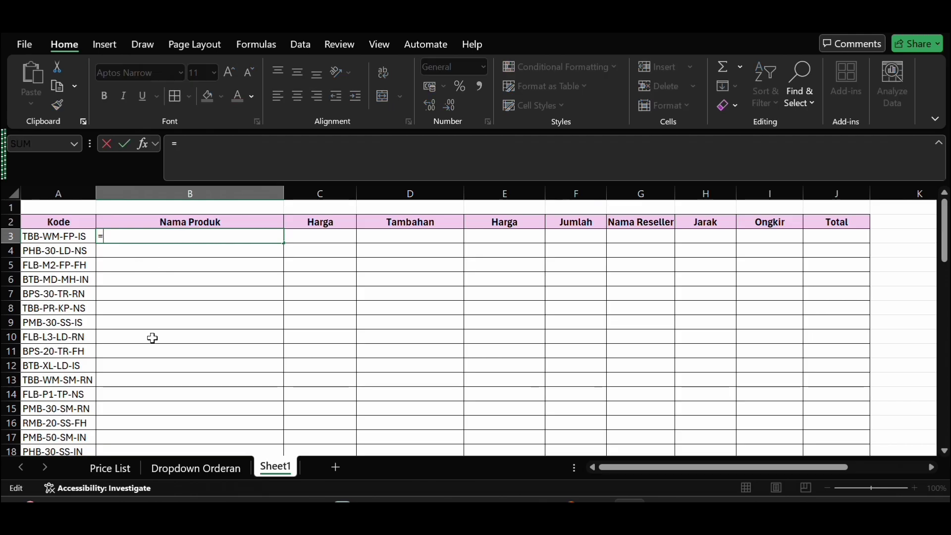
pyautogui.write('v')
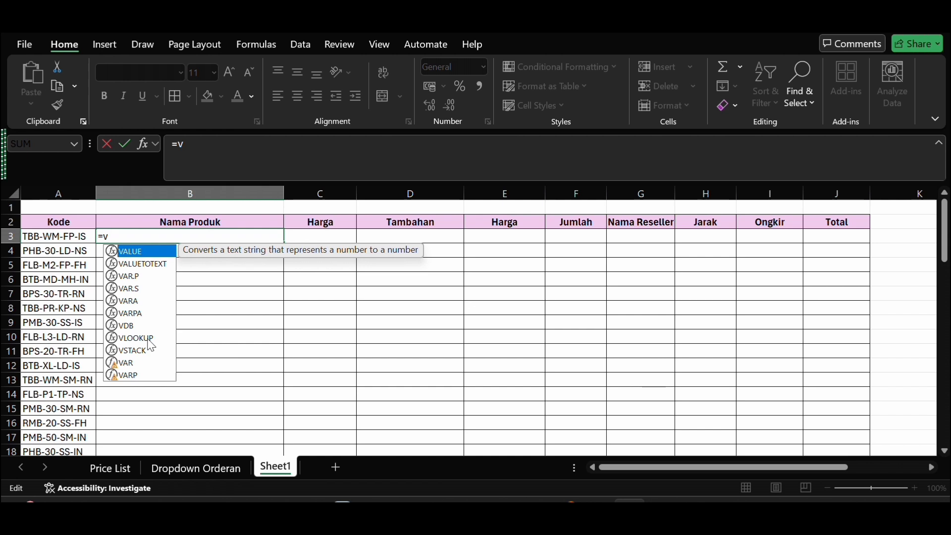
pyautogui.doubleClick(147, 338)
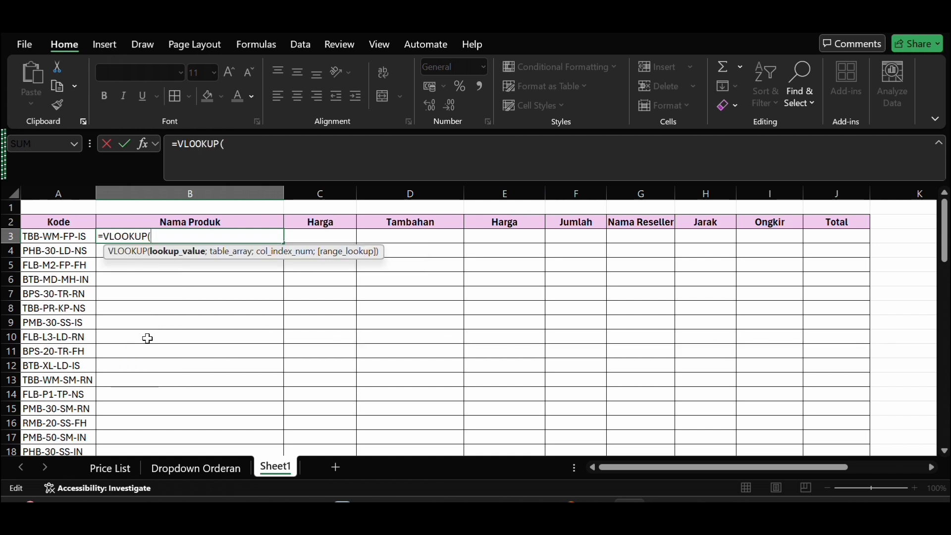
pyautogui.write('l')
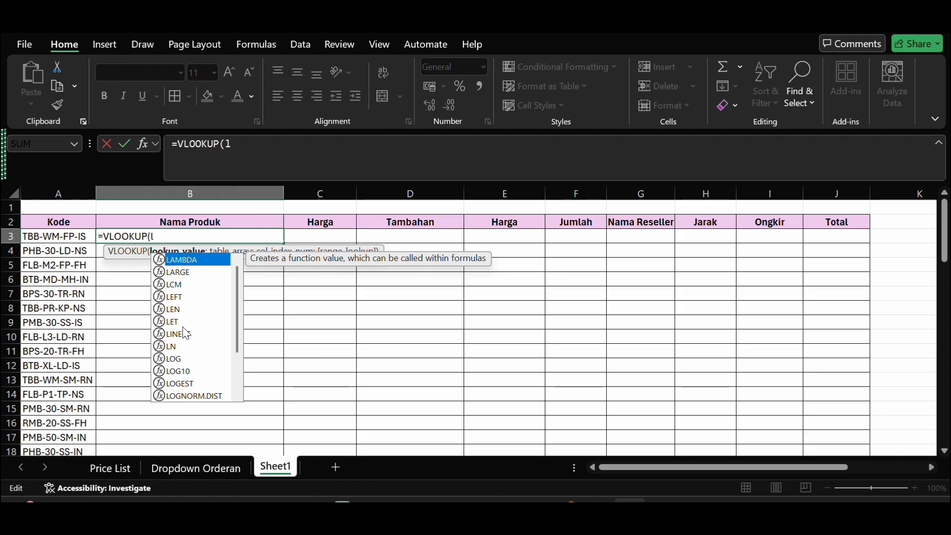
pyautogui.doubleClick(174, 297)
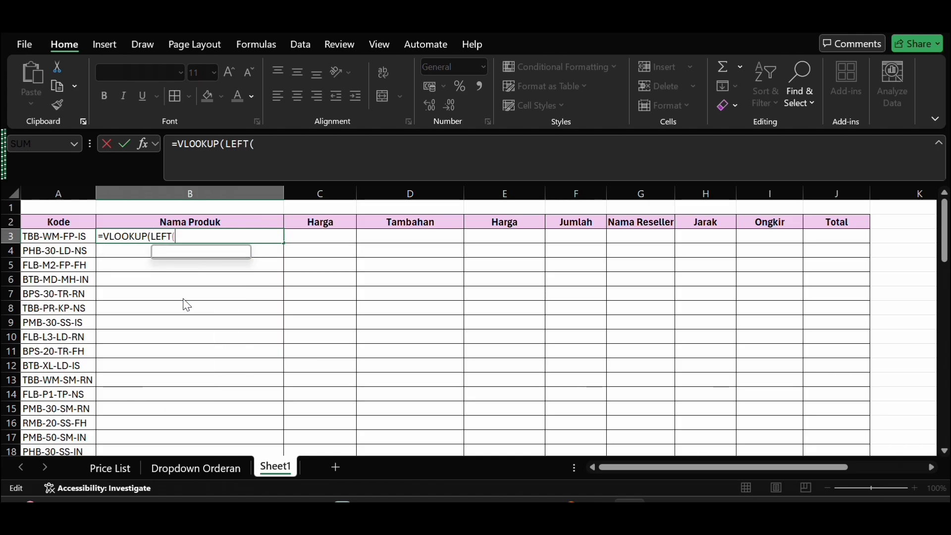
pyautogui.click(88, 238)
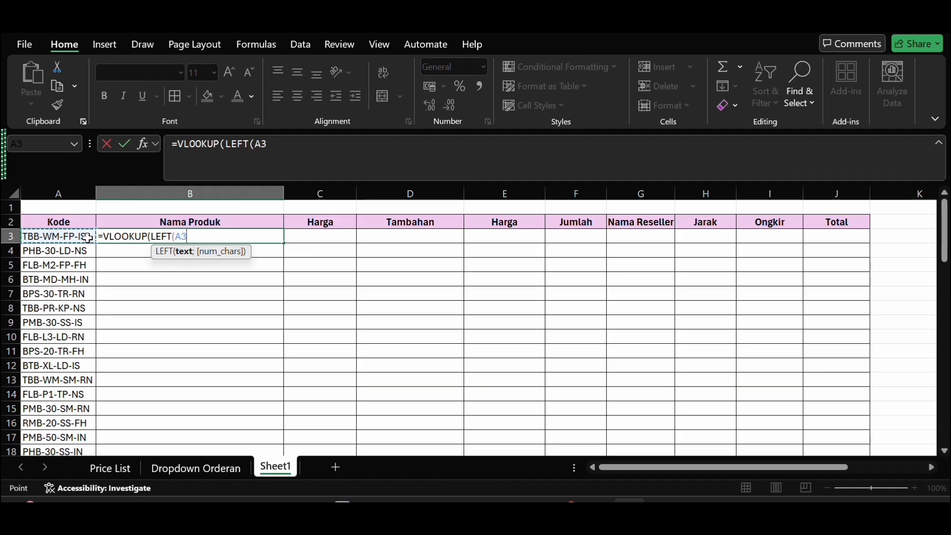
pyautogui.write(';6')
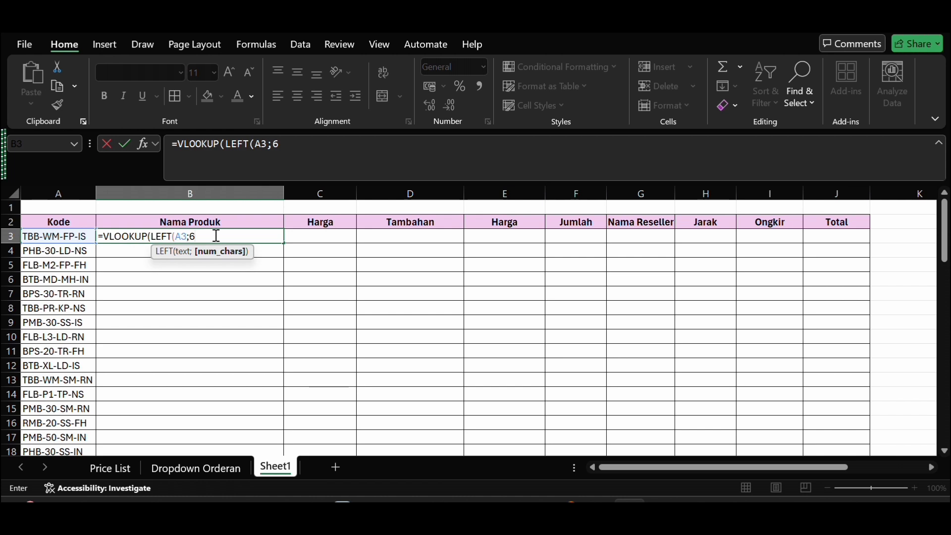
pyautogui.write(')')
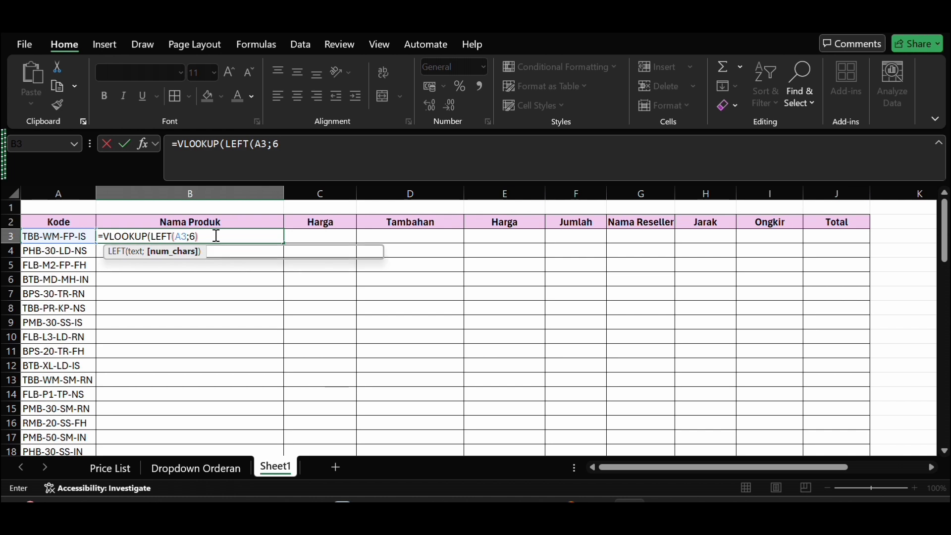
pyautogui.write(';')
# Step: Set the B3 formula's table array to the product table as the absolute range $A$29:$C$65
pyautogui.scroll(-5, 216, 236)
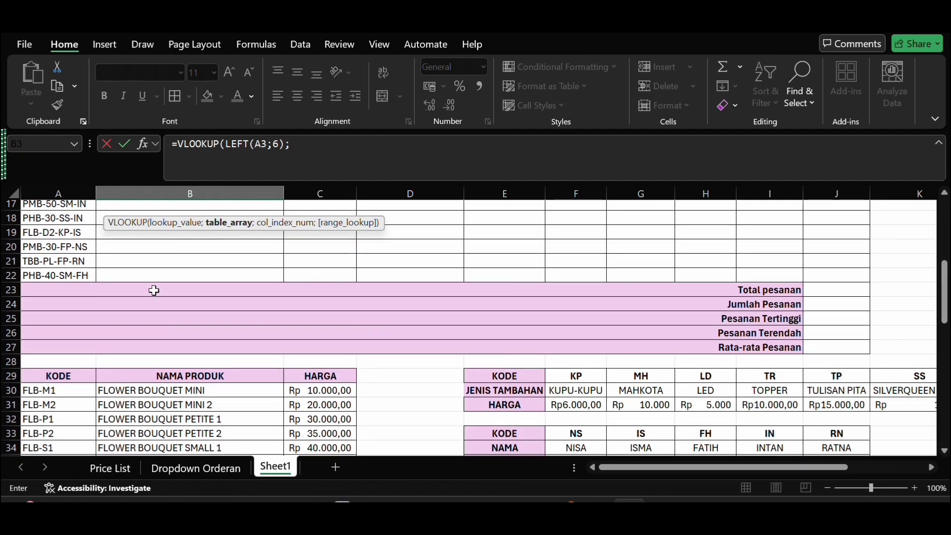
pyautogui.click(68, 379)
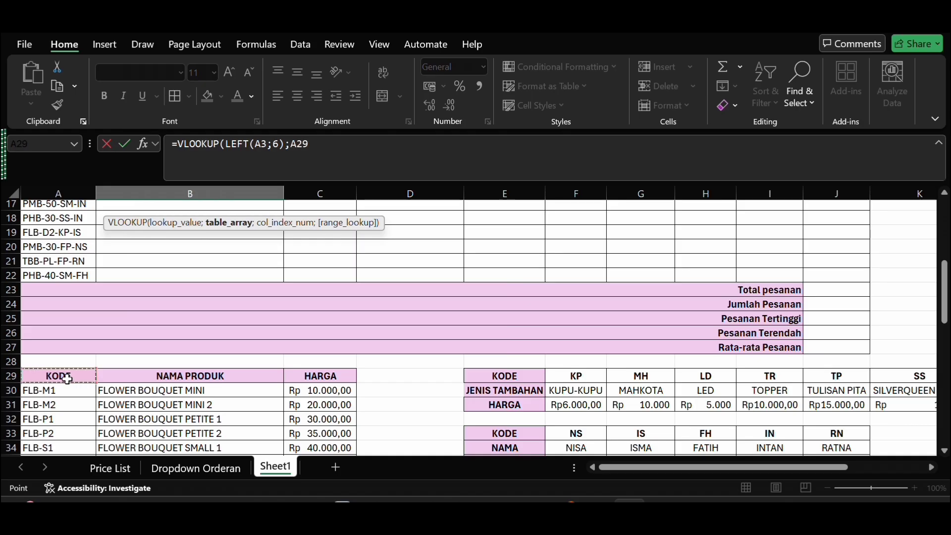
pyautogui.moveTo(67, 378); pyautogui.dragTo(333, 432)
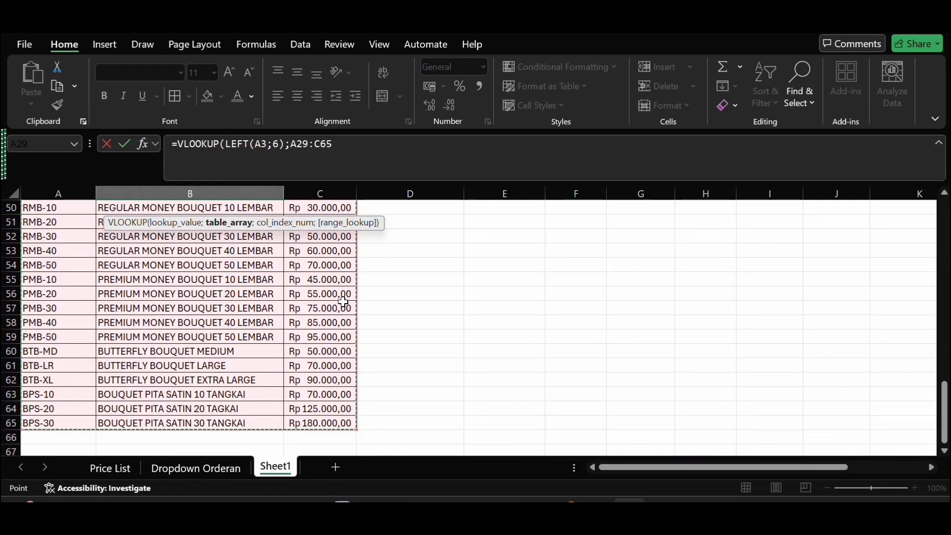
pyautogui.press('F4')
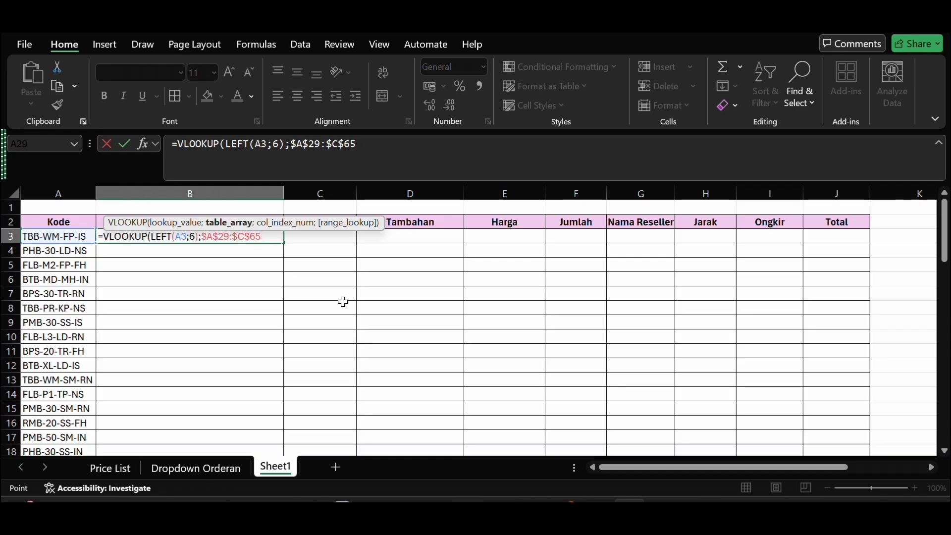
# Step: Complete the B3 VLOOKUP with column index 2 and range lookup 0, and enter the formula
pyautogui.write(';')
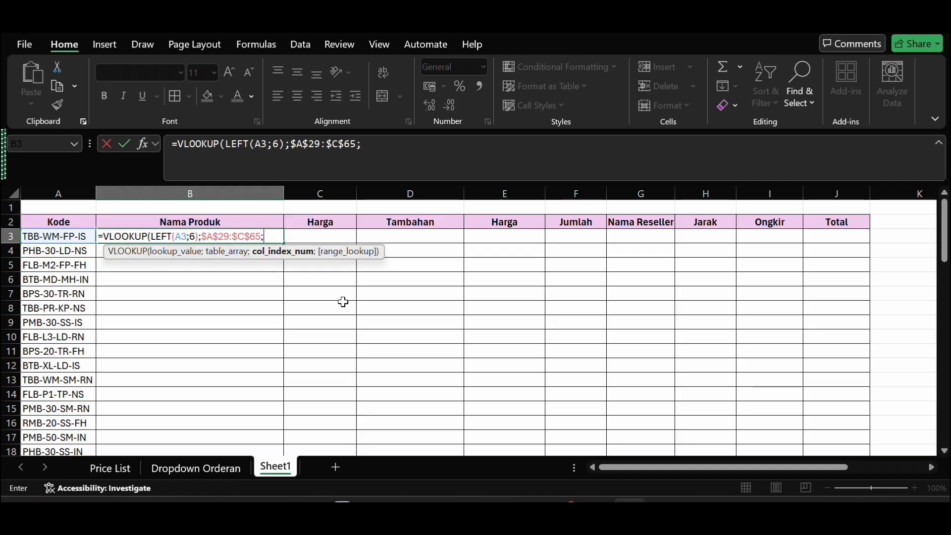
pyautogui.write('2')
pyautogui.scroll(-7, 343, 301)
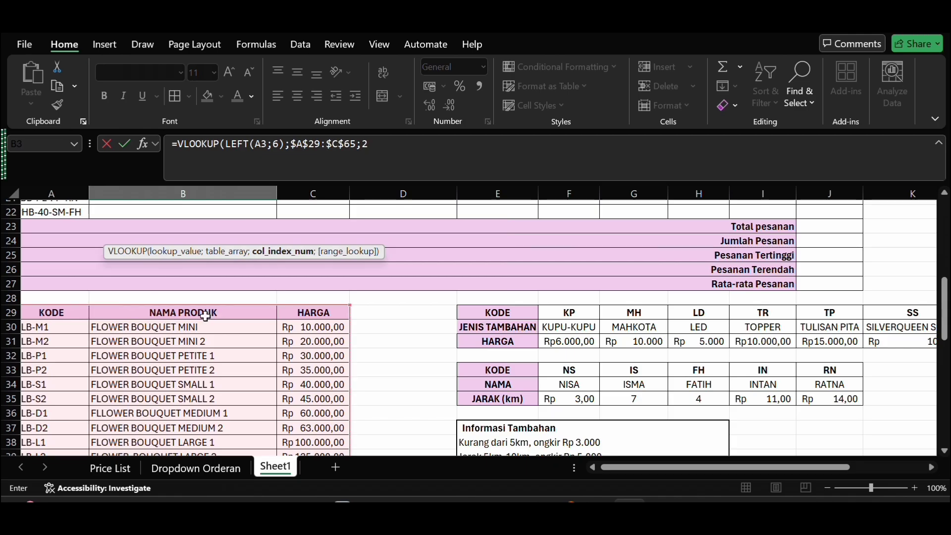
pyautogui.scroll(7, 213, 347)
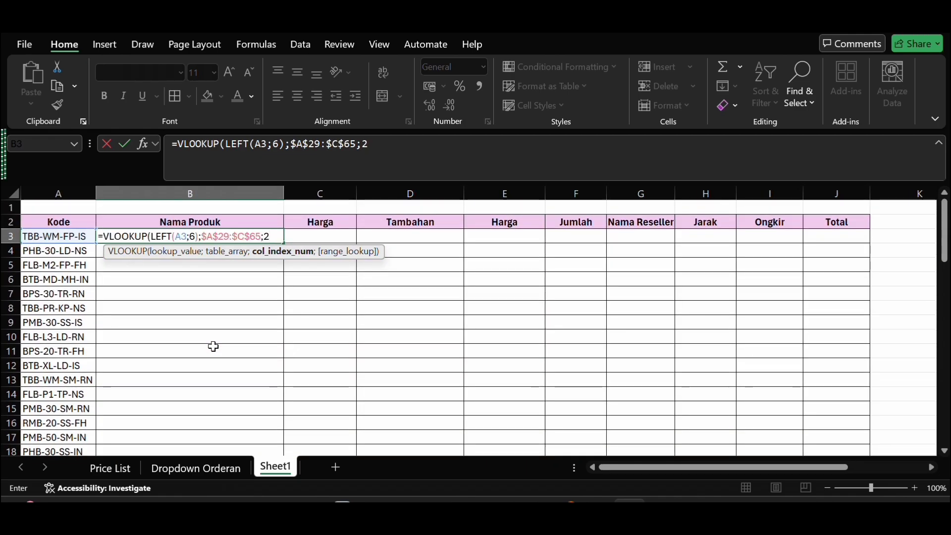
pyautogui.write(';')
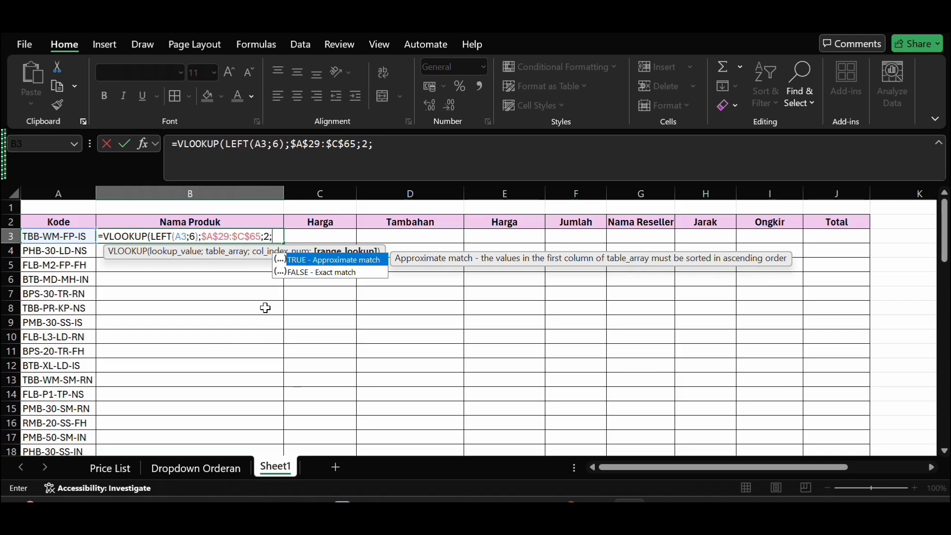
pyautogui.write('0)')
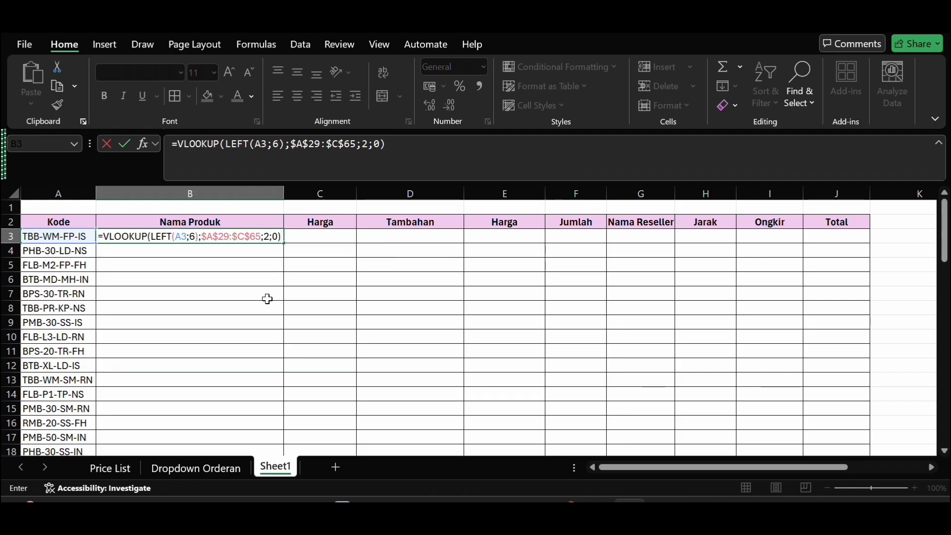
pyautogui.press('Return')
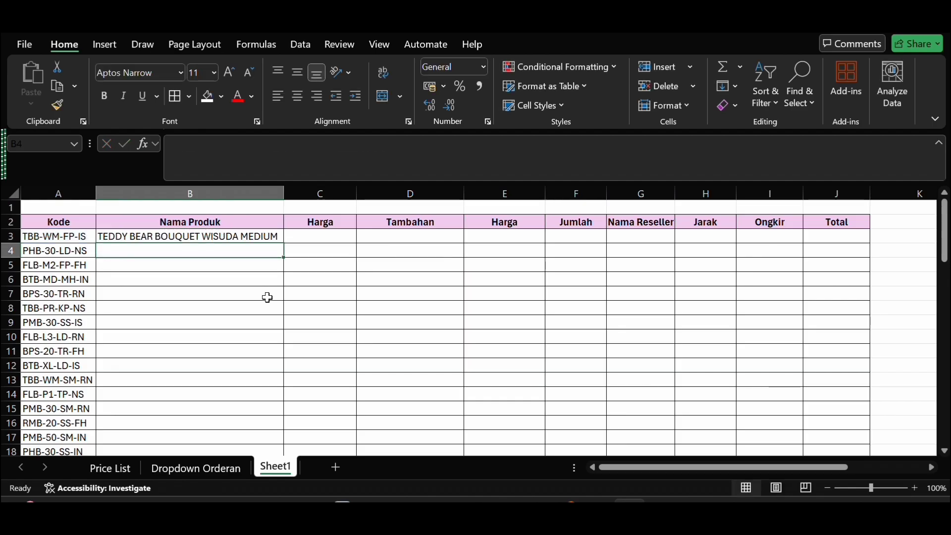
# Step: Fill the Nama Produk formula from B3 down to B22 and check the filled rows
pyautogui.click(259, 236)
pyautogui.scroll(-1, 255, 220)
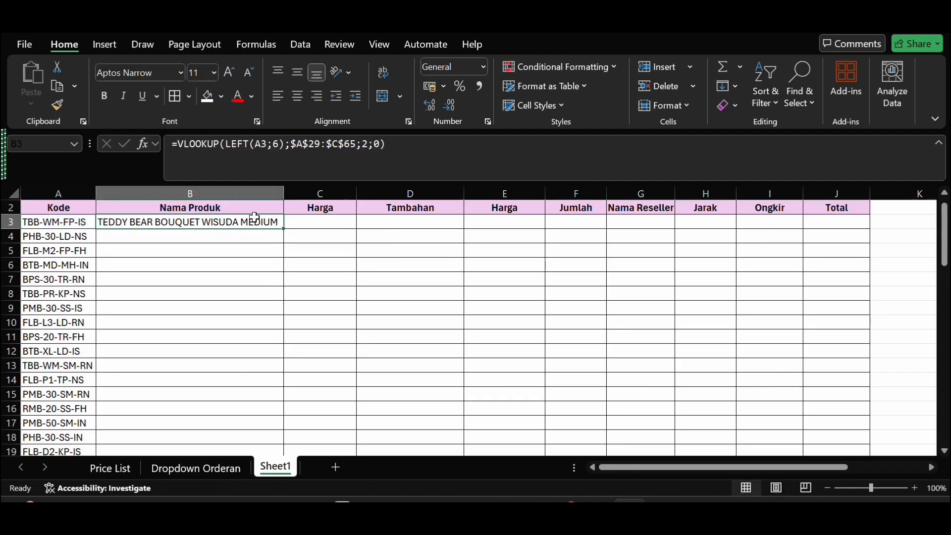
pyautogui.moveTo(284, 228); pyautogui.dragTo(271, 353)
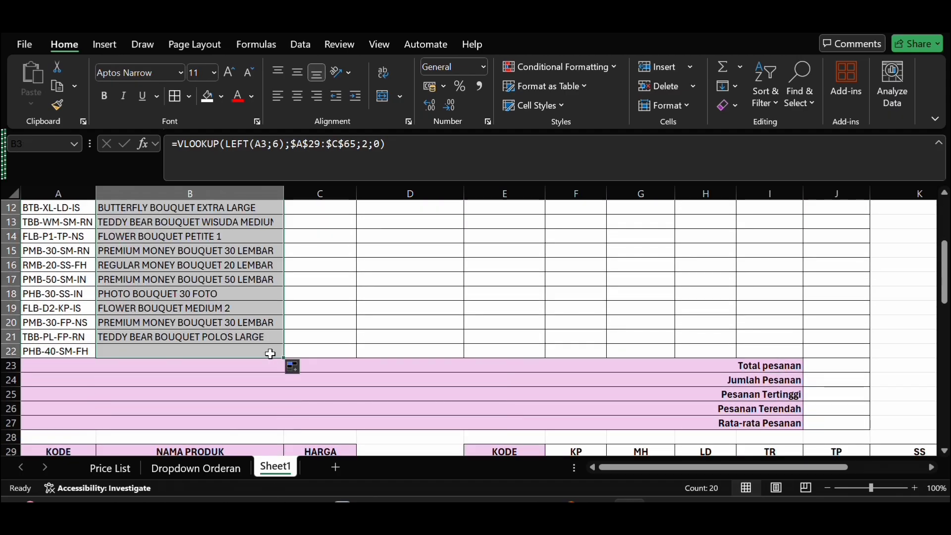
pyautogui.scroll(4, 316, 322)
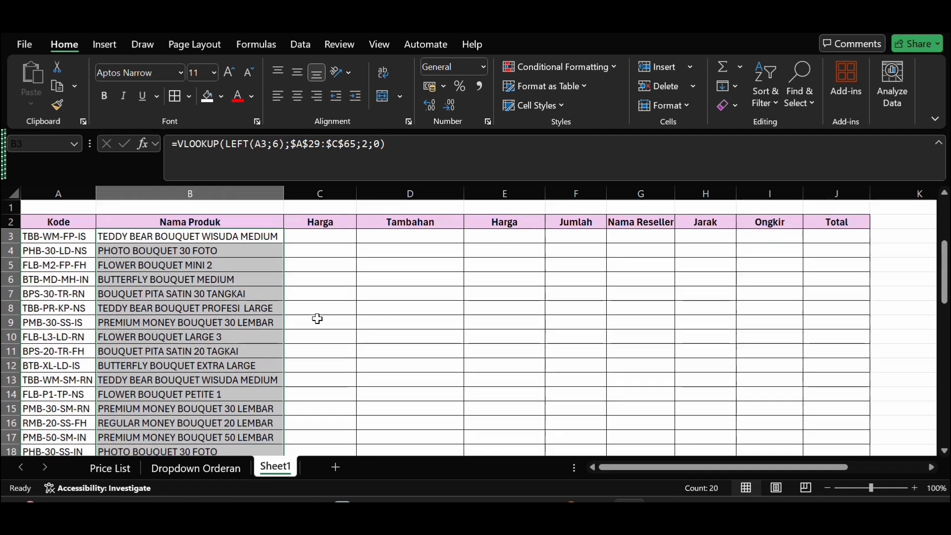
pyautogui.scroll(-2, 316, 319)
pyautogui.scroll(2, 319, 307)
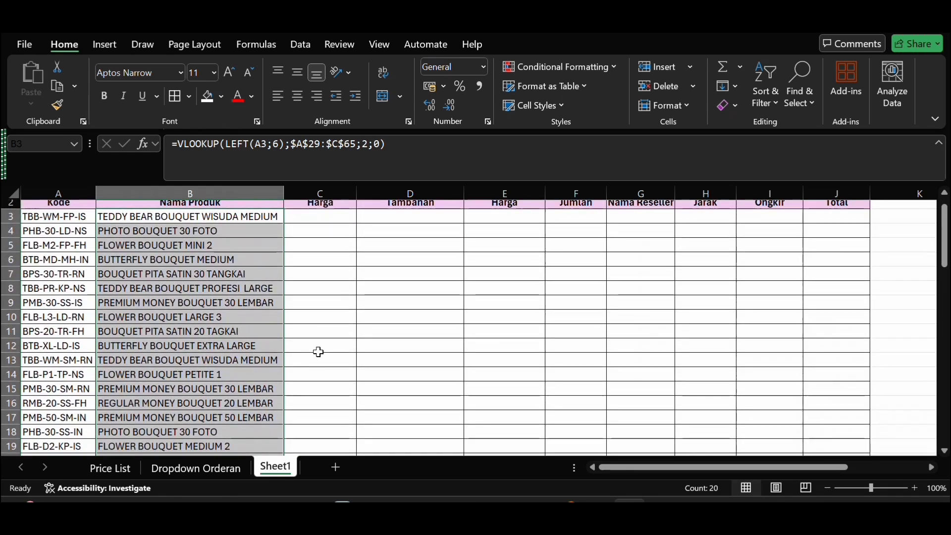
# Step: Start a VLOOKUP formula in C3 under the first Harga column, using LEFT(A3;6) as the lookup value
pyautogui.click(316, 219)
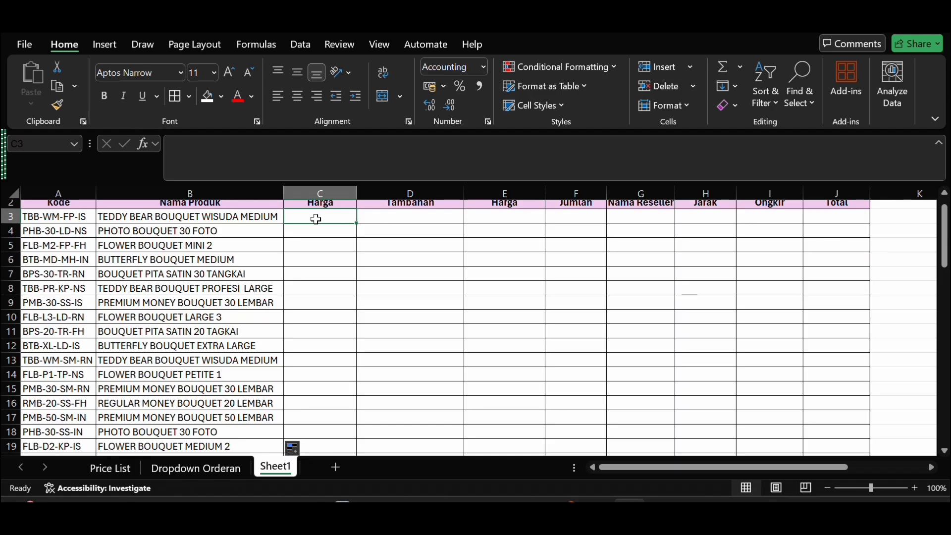
pyautogui.write('=')
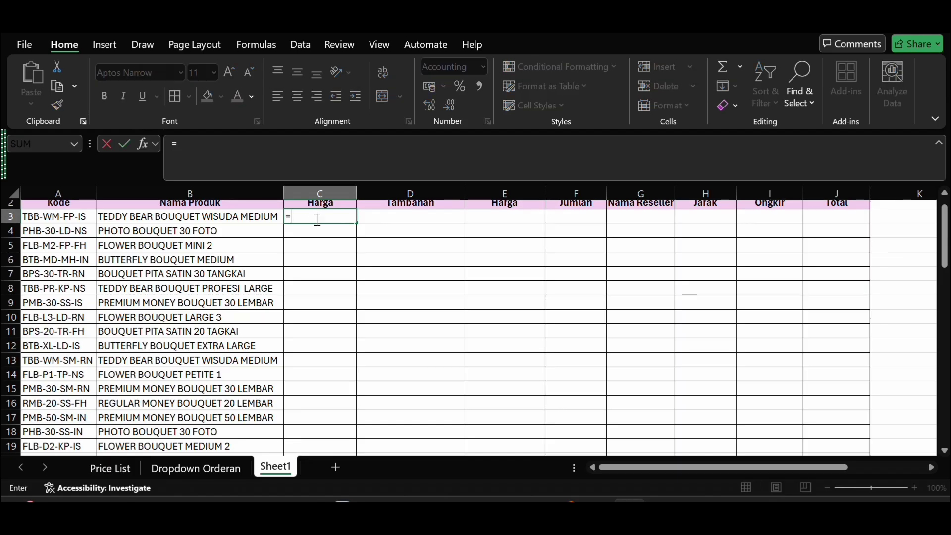
pyautogui.write('v')
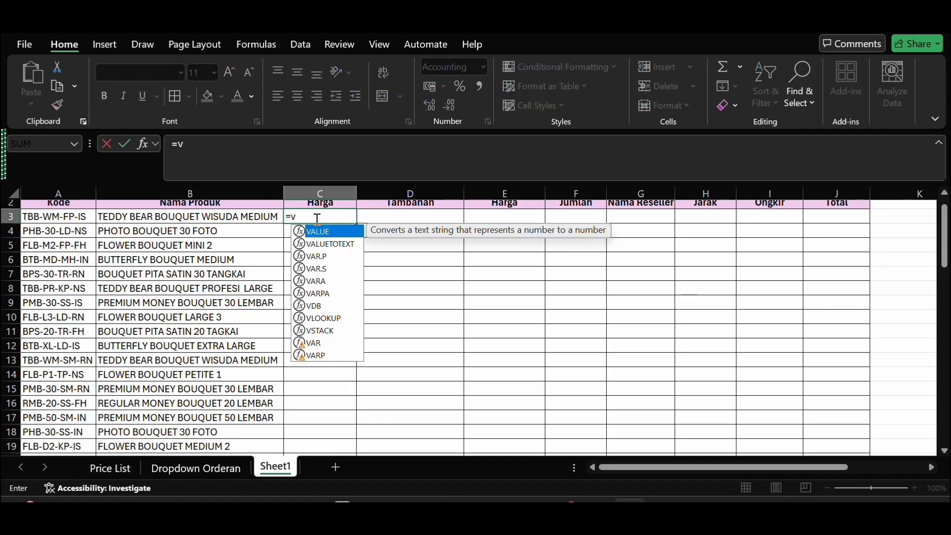
pyautogui.doubleClick(340, 318)
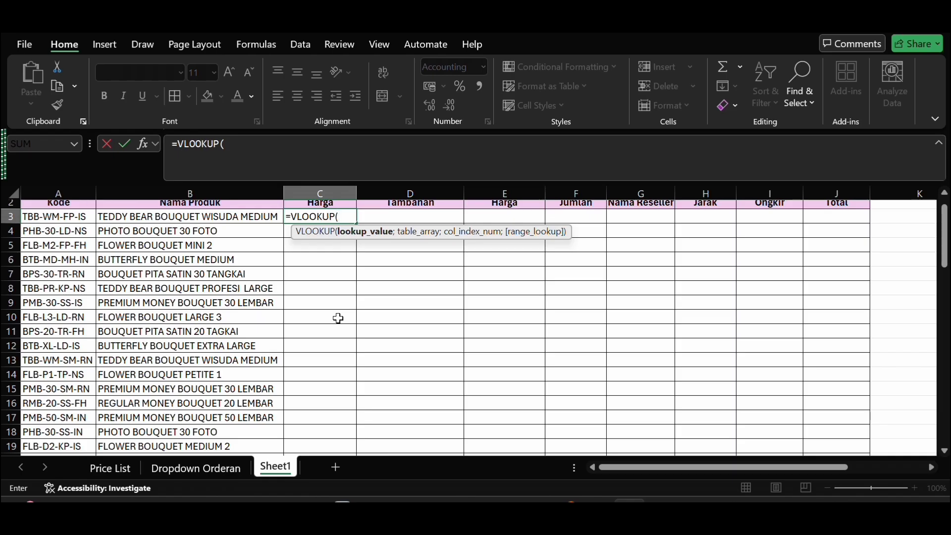
pyautogui.write('le')
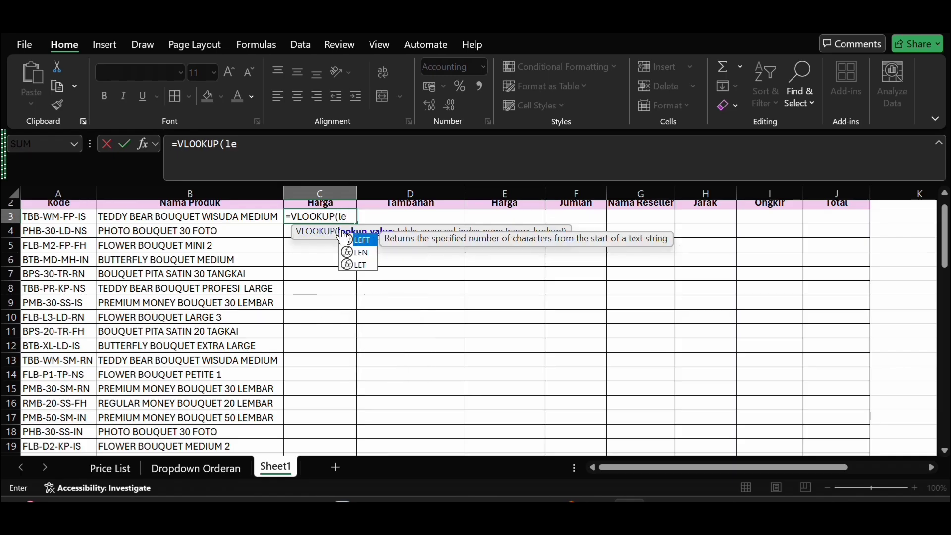
pyautogui.doubleClick(357, 240)
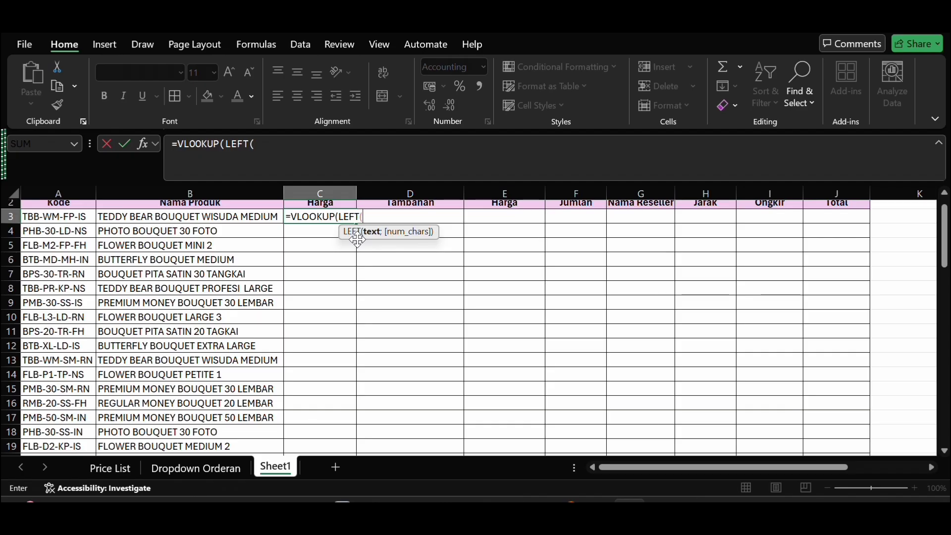
pyautogui.click(76, 216)
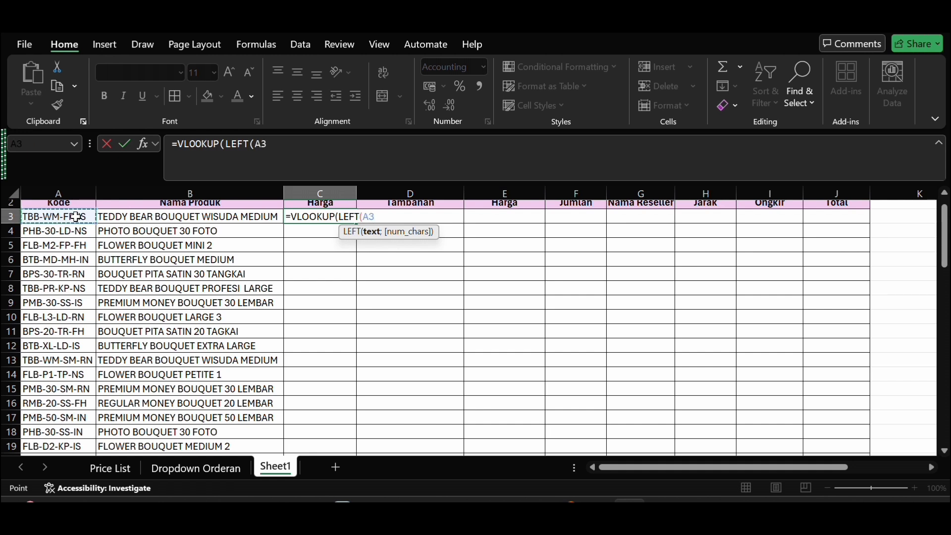
pyautogui.write(';6')
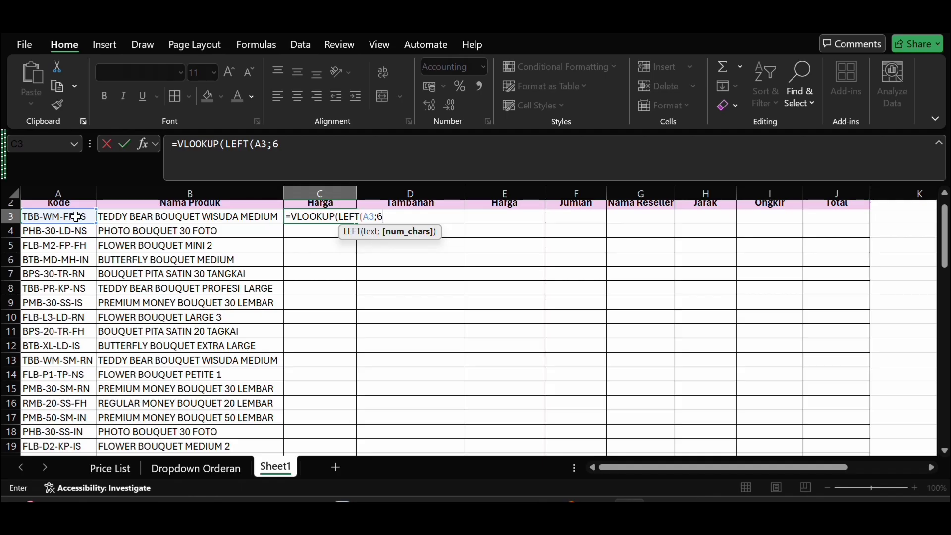
pyautogui.write(');')
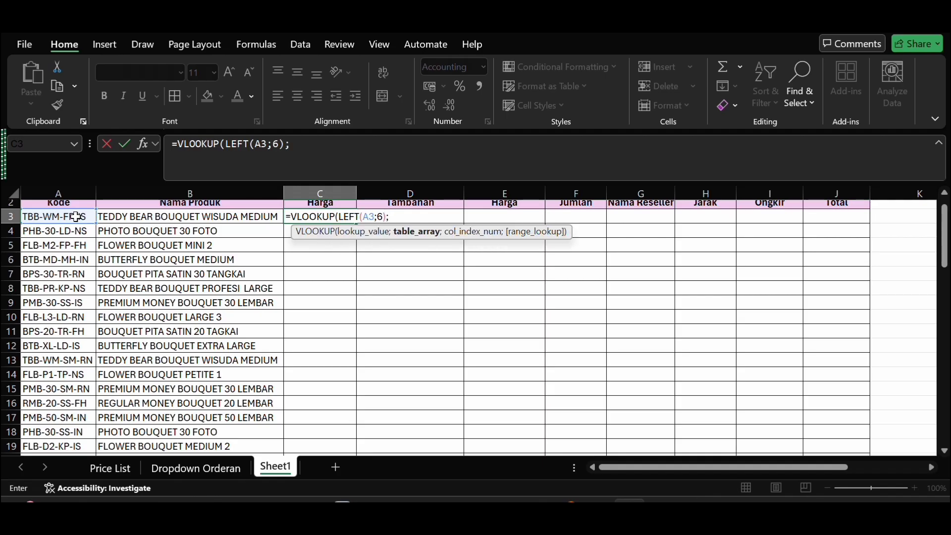
# Step: Set the C3 formula's table array to the product table as the absolute range $A$29:$C$65
pyautogui.scroll(-7, 75, 217)
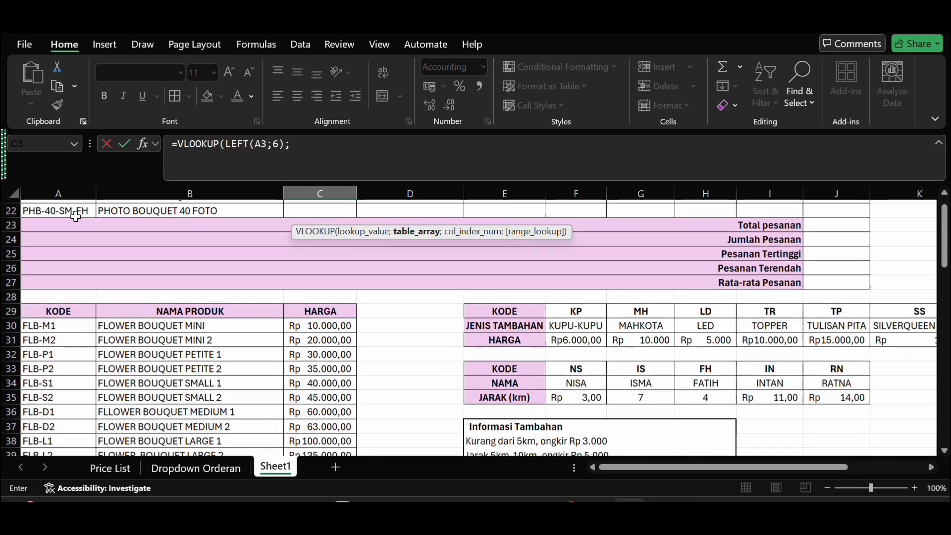
pyautogui.click(38, 306)
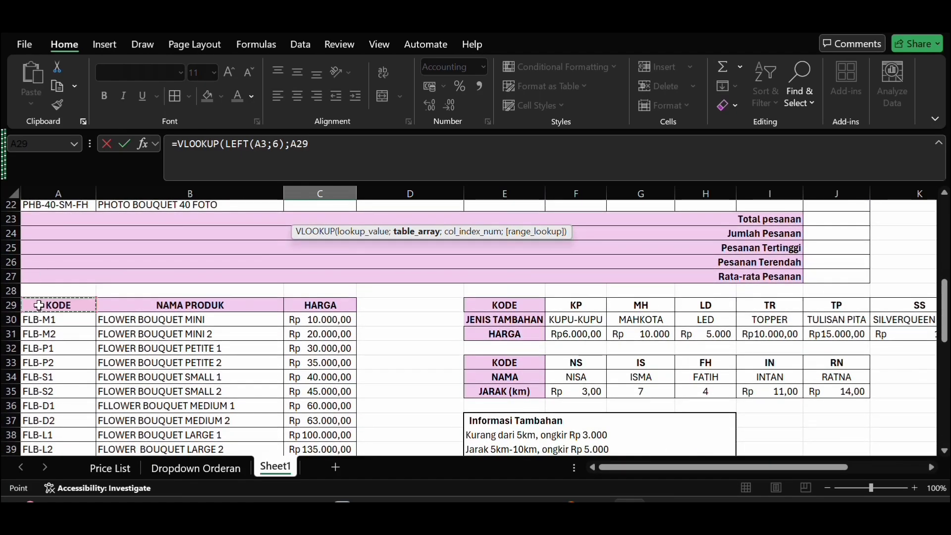
pyautogui.moveTo(38, 306); pyautogui.dragTo(312, 424)
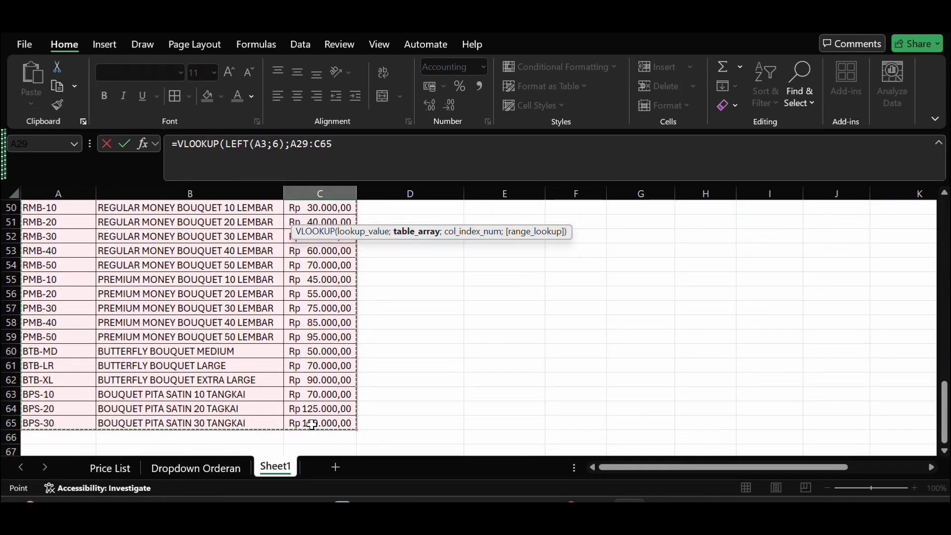
pyautogui.press('F4')
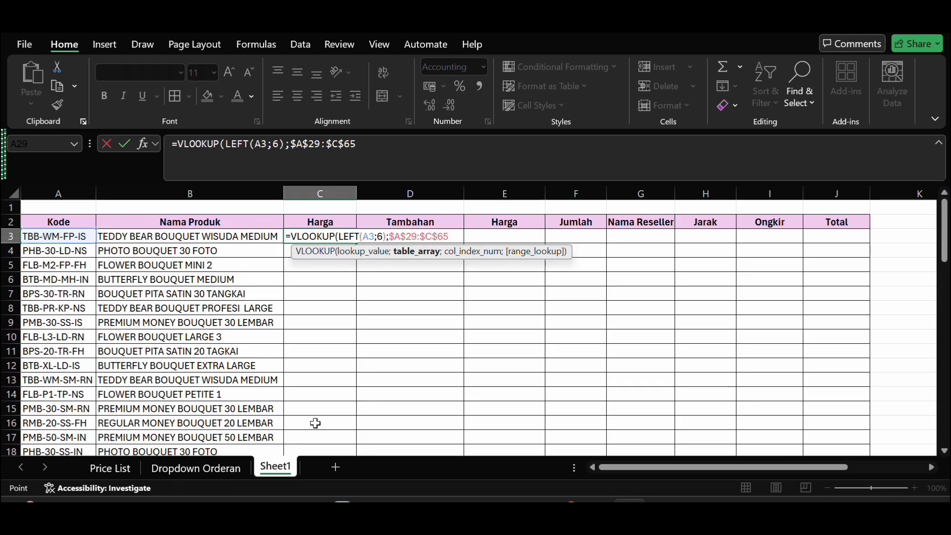
# Step: Complete the C3 VLOOKUP with column index 3 and range lookup 0, and enter the formula
pyautogui.write(';')
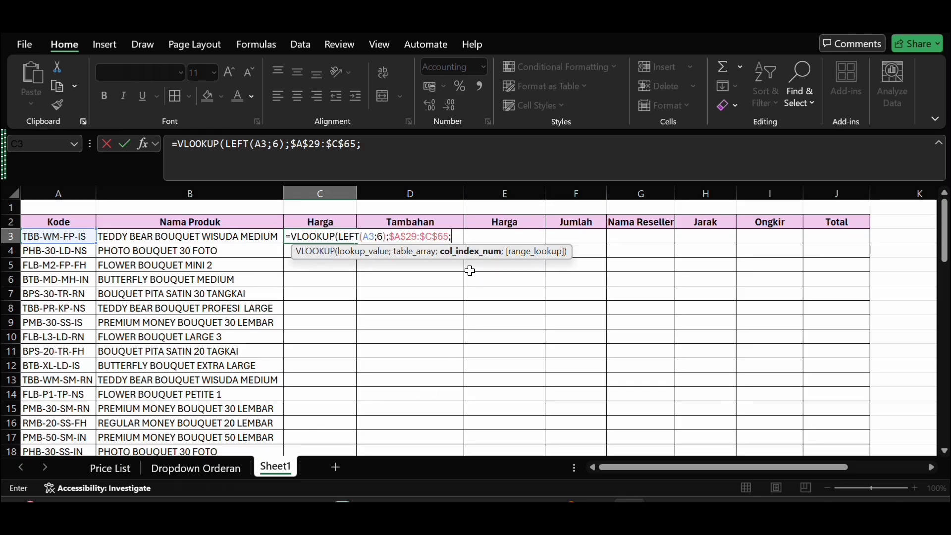
pyautogui.write('3')
pyautogui.scroll(-6, 471, 271)
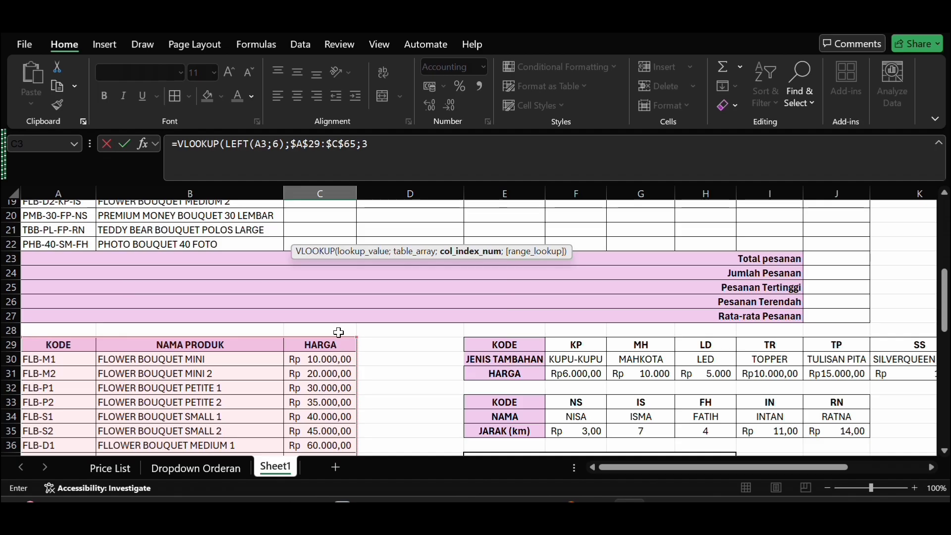
pyautogui.scroll(6, 377, 320)
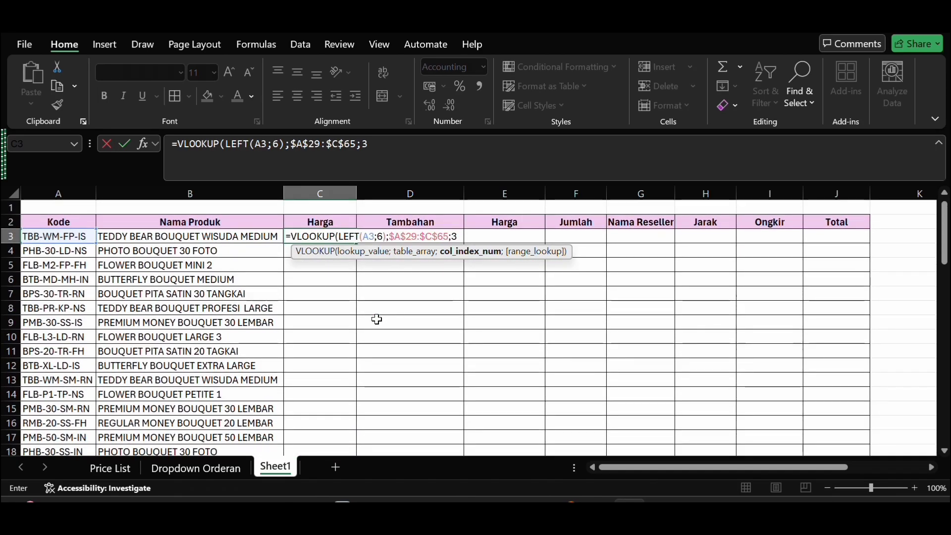
pyautogui.write(';')
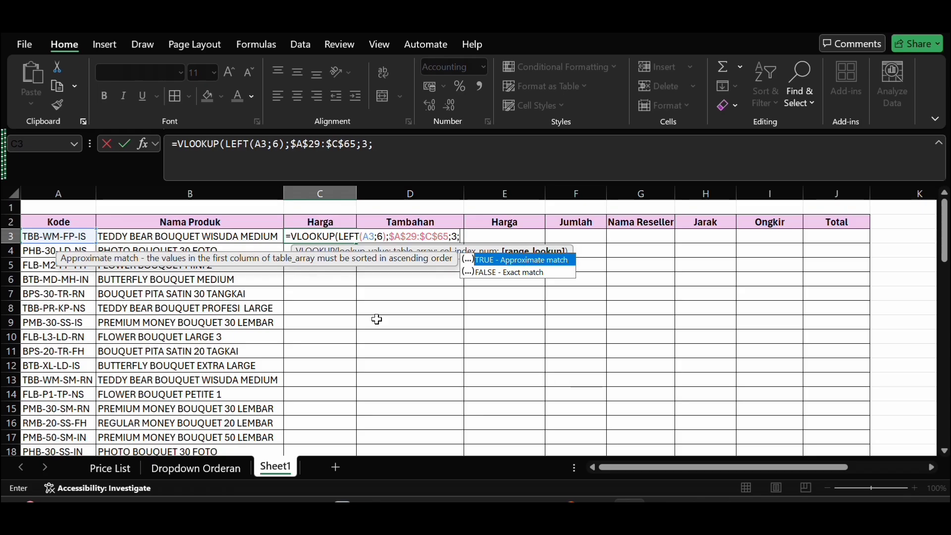
pyautogui.write('0)')
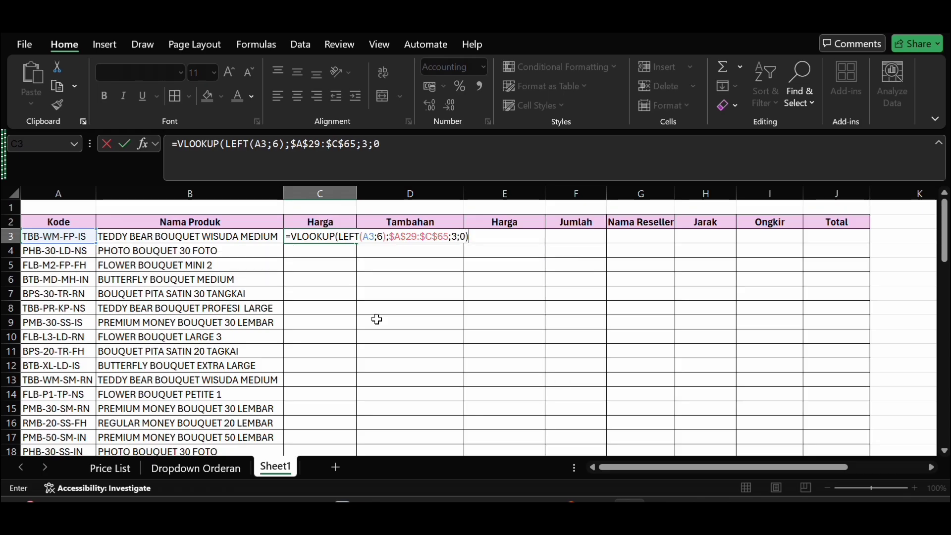
pyautogui.press('Return')
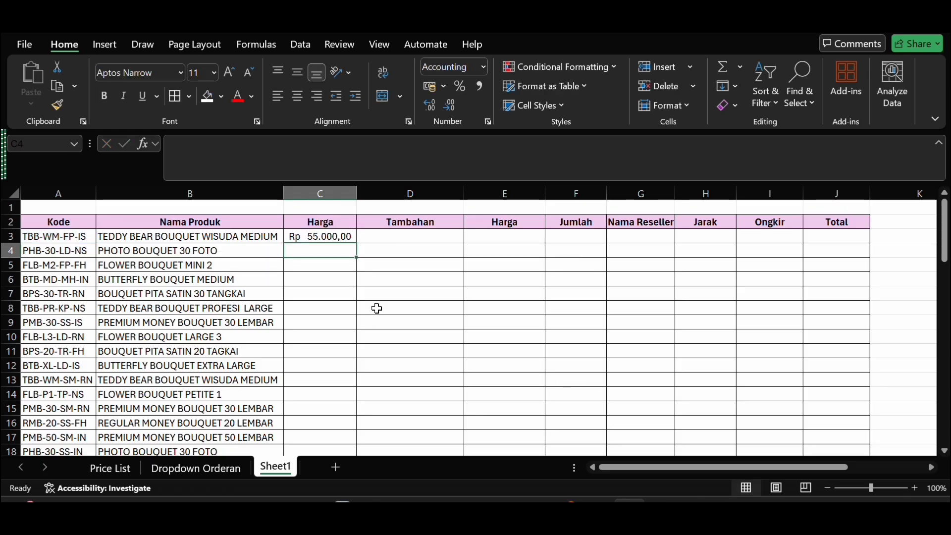
# Step: Fill the Harga formula from C3 down to C22 and check the filled rows
pyautogui.click(335, 236)
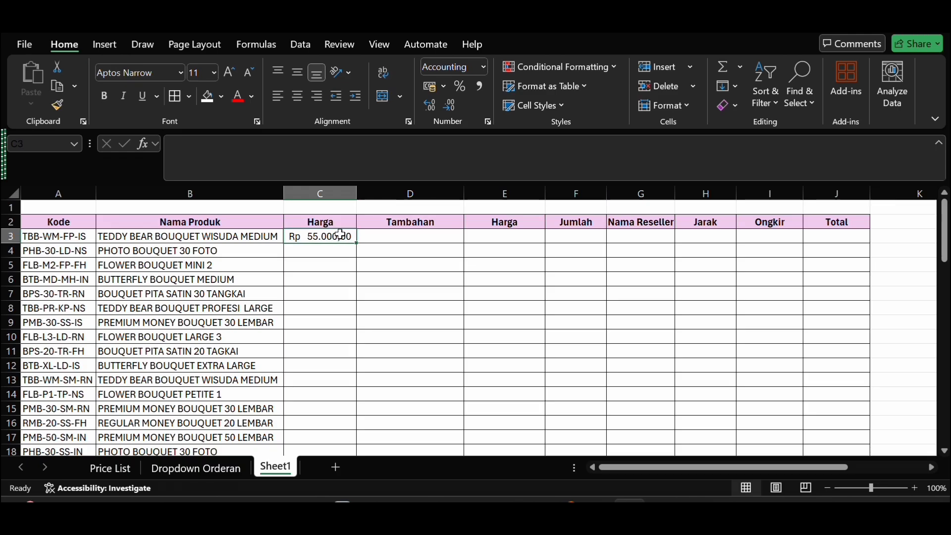
pyautogui.moveTo(354, 235); pyautogui.dragTo(344, 374)
pyautogui.click(343, 230)
pyautogui.scroll(3, 342, 372)
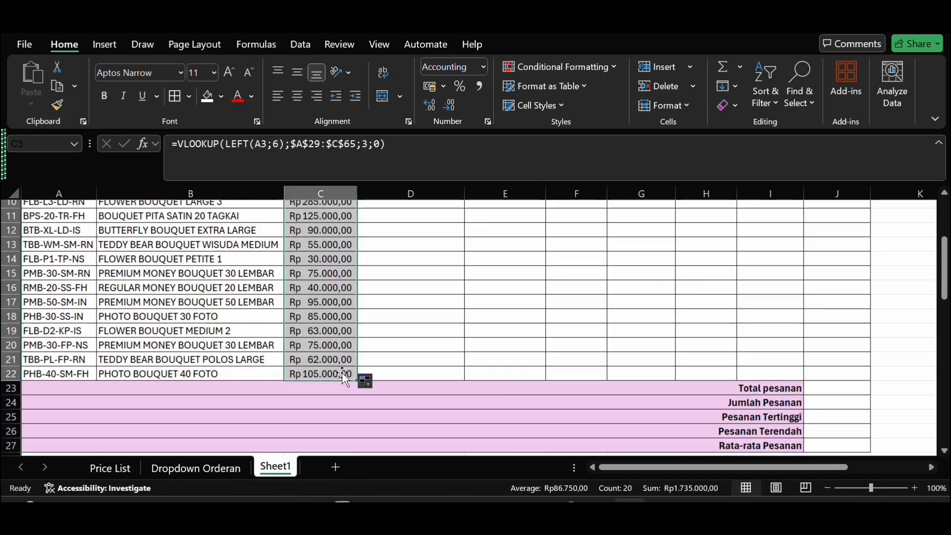
pyautogui.scroll(2, 341, 373)
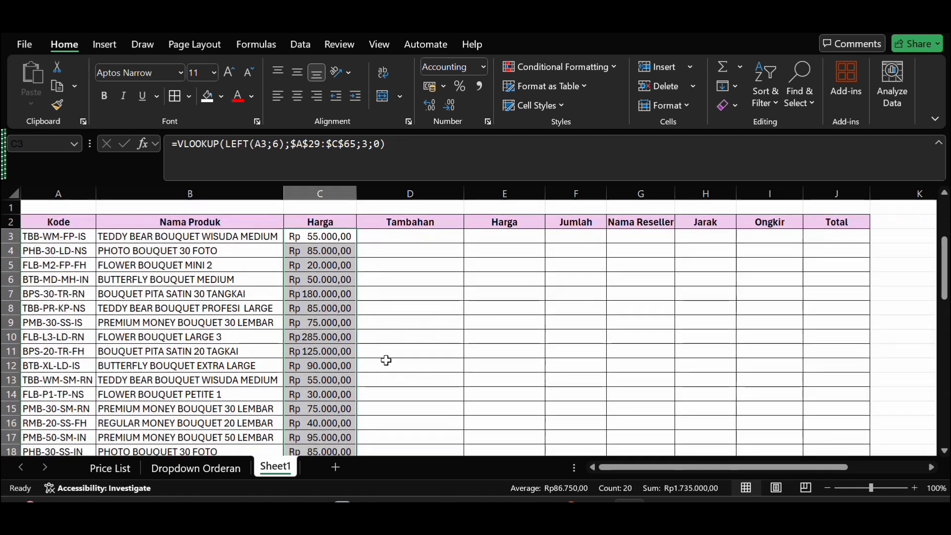
pyautogui.click(386, 361)
# Step: Start an HLOOKUP formula in D3 under Tambahan, with a nested MID function as the lookup value
pyautogui.click(427, 236)
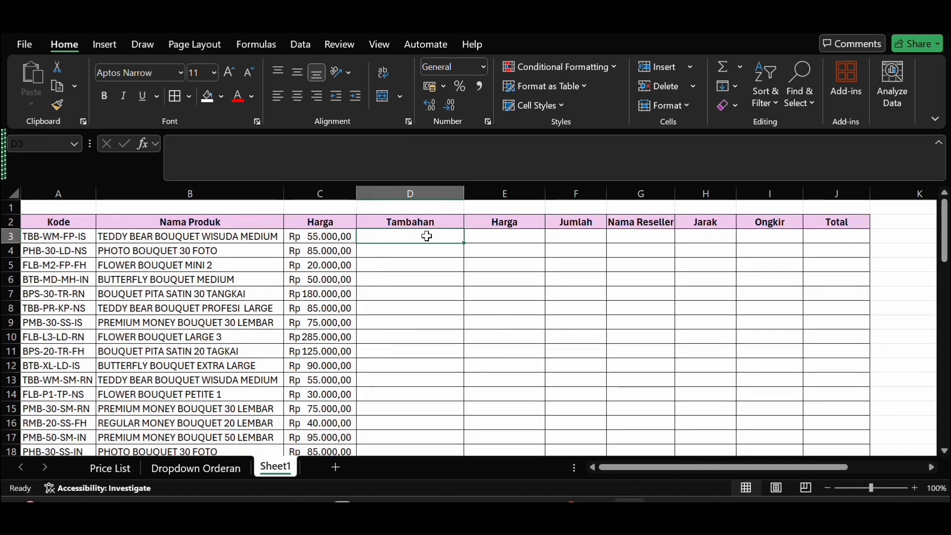
pyautogui.write('=')
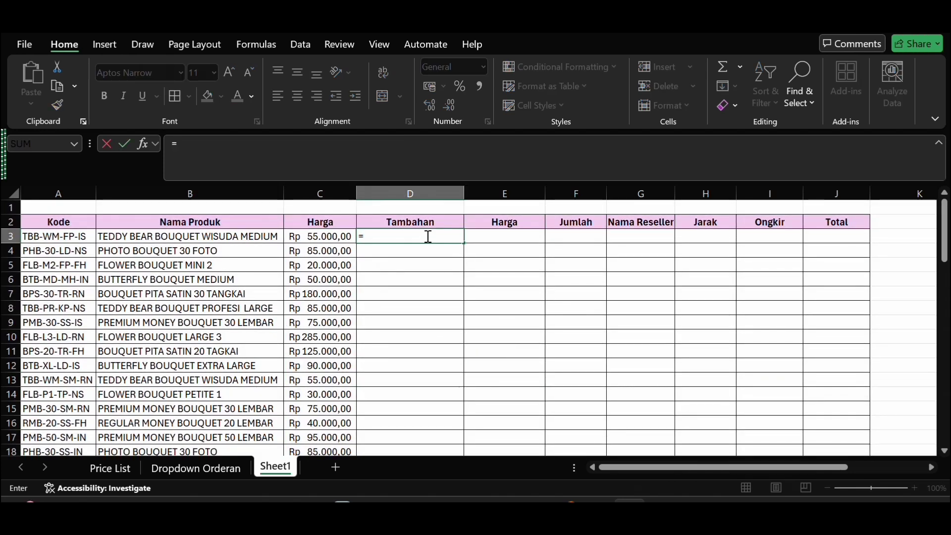
pyautogui.write('h')
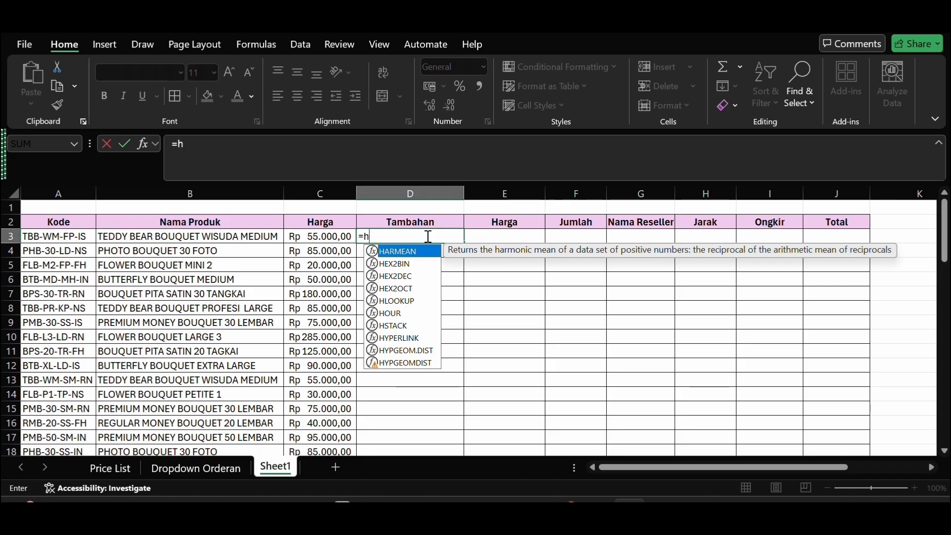
pyautogui.doubleClick(401, 301)
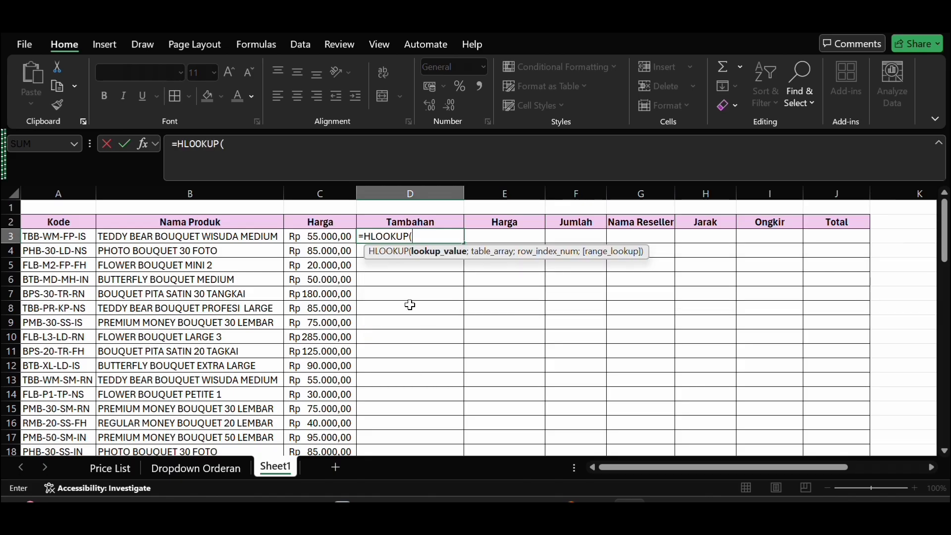
pyautogui.write('m')
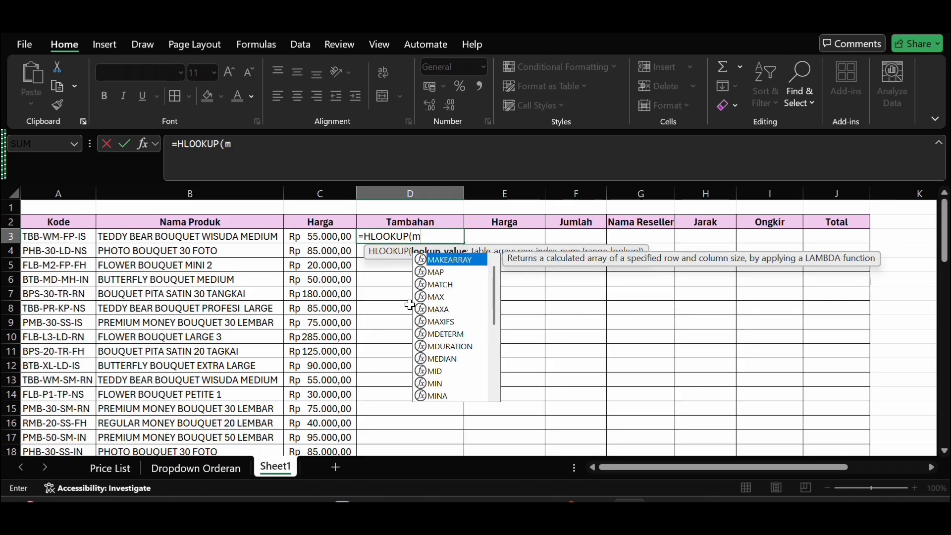
pyautogui.doubleClick(442, 372)
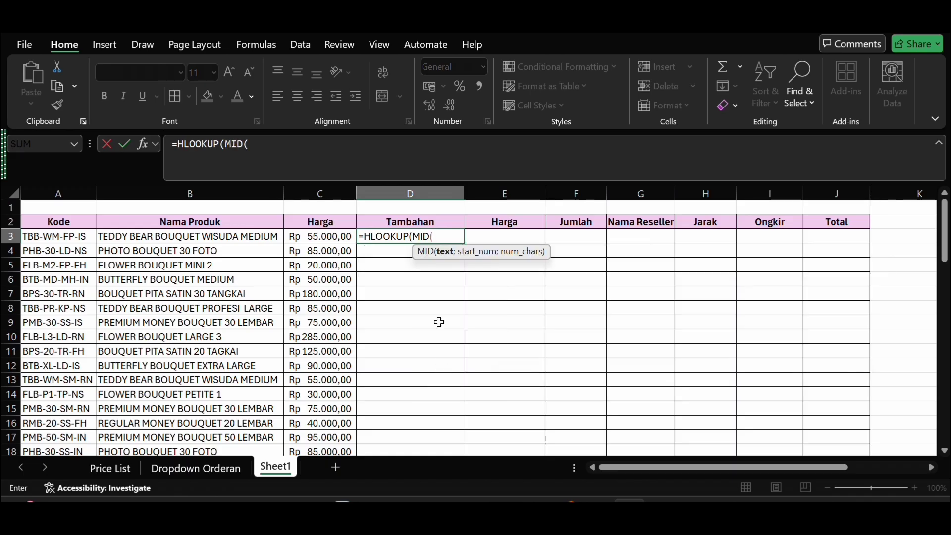
# Step: Examine the KODE and JENIS TAMBAHAN table from row 29 and compare its codes with the order table's Kode column
pyautogui.scroll(-5, 538, 315)
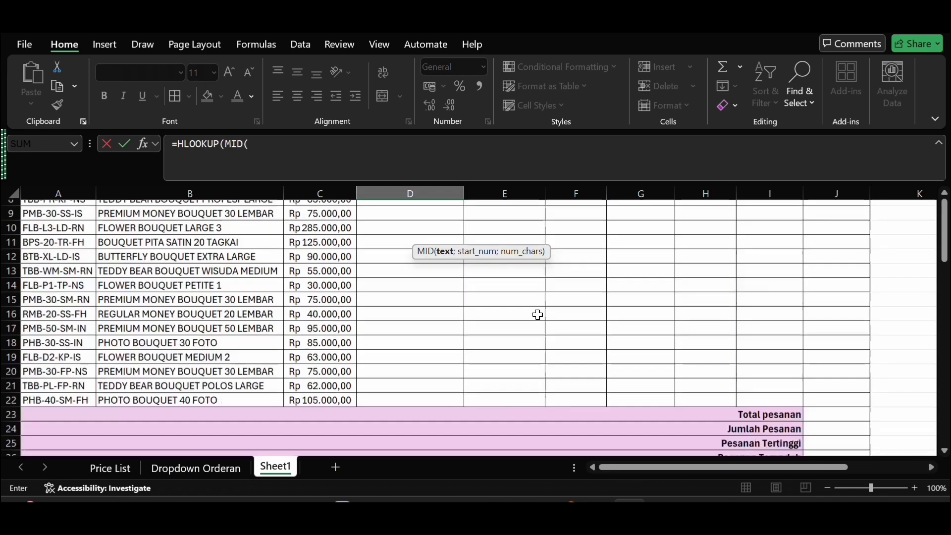
pyautogui.scroll(-3, 538, 315)
pyautogui.hscroll(1, 538, 315)
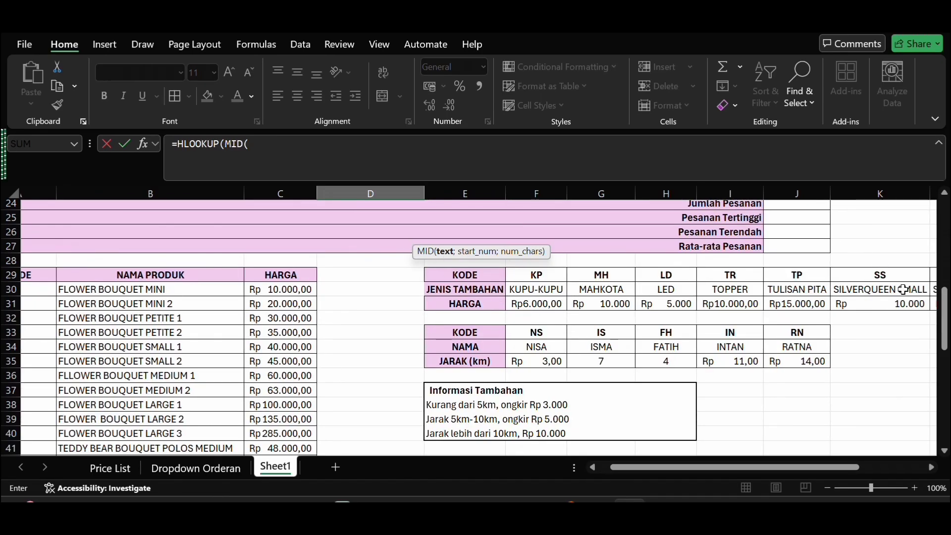
pyautogui.scroll(5, 793, 327)
pyautogui.scroll(2, 792, 329)
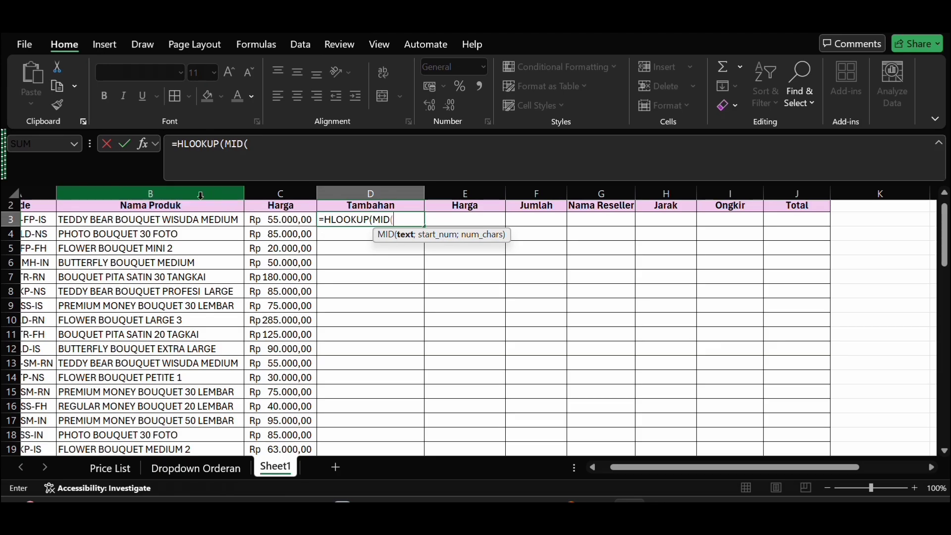
pyautogui.hscroll(-1, 58, 233)
pyautogui.hscroll(-1, 58, 233)
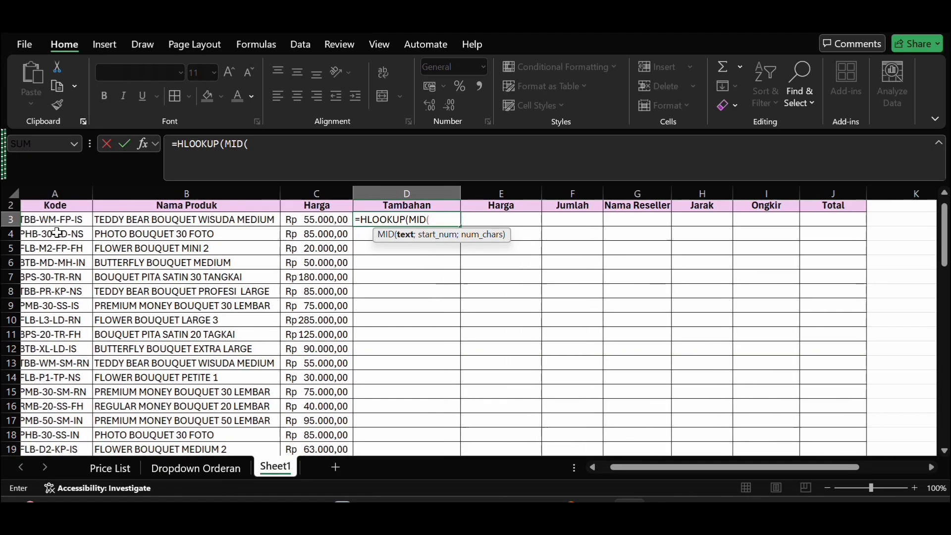
pyautogui.hscroll(-1, 99, 258)
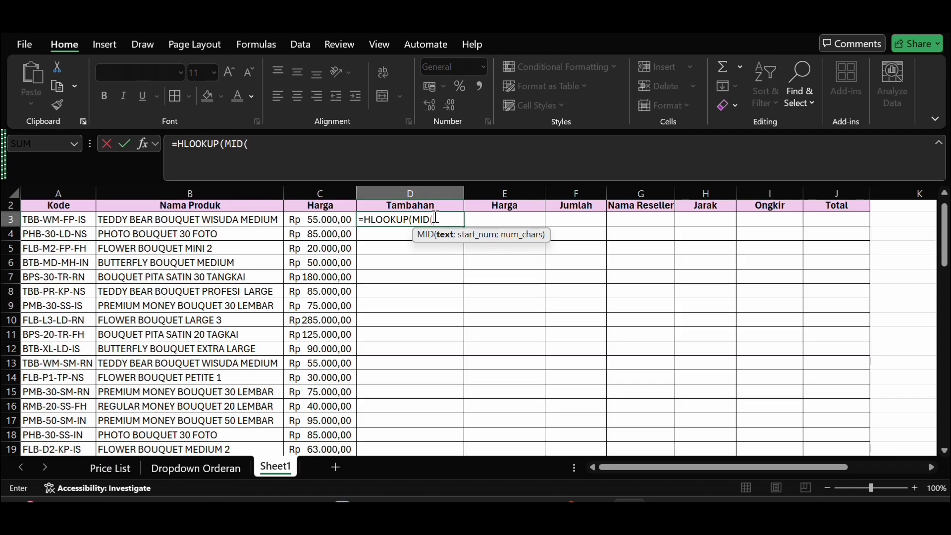
# Step: Complete the nested MID in D3's HLOOKUP with text A3, start number 8 and 2 characters
pyautogui.scroll(1, 533, 232)
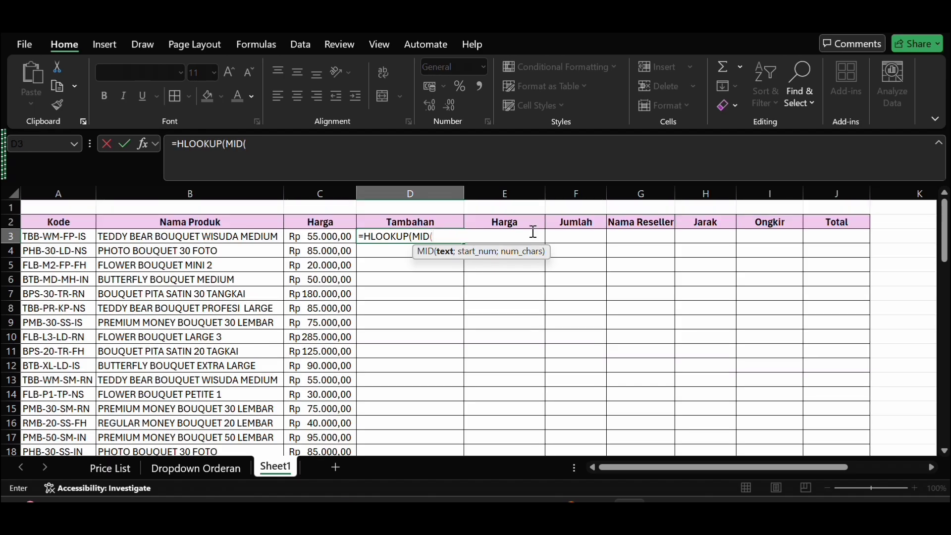
pyautogui.click(61, 237)
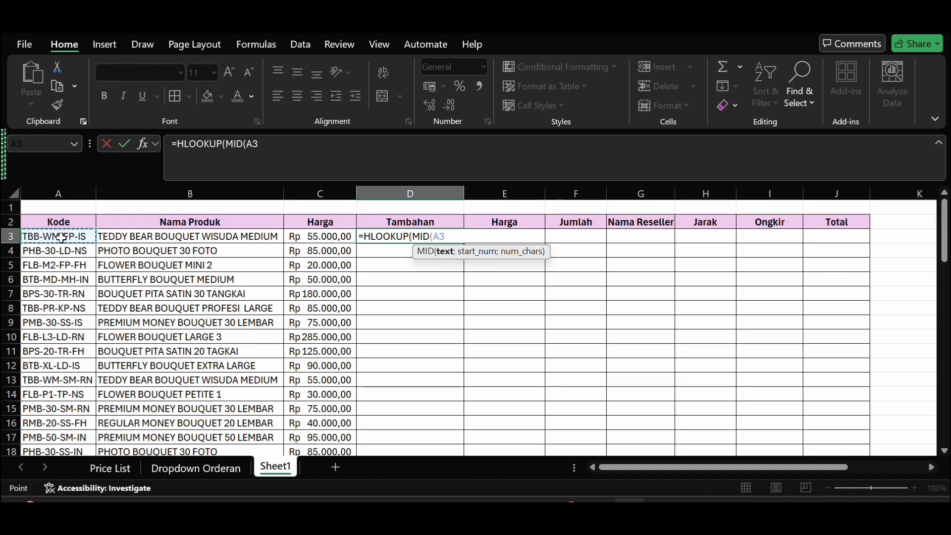
pyautogui.write(';8')
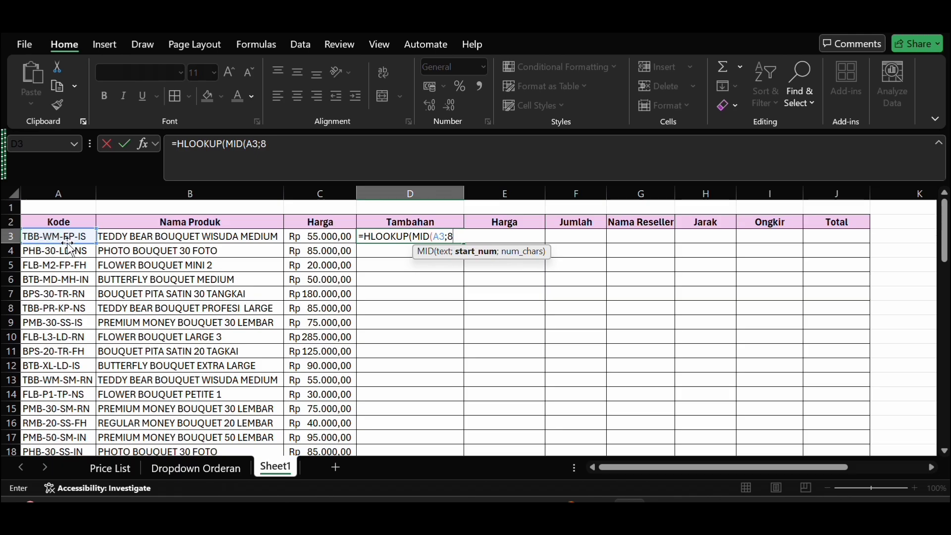
pyautogui.write(';2')
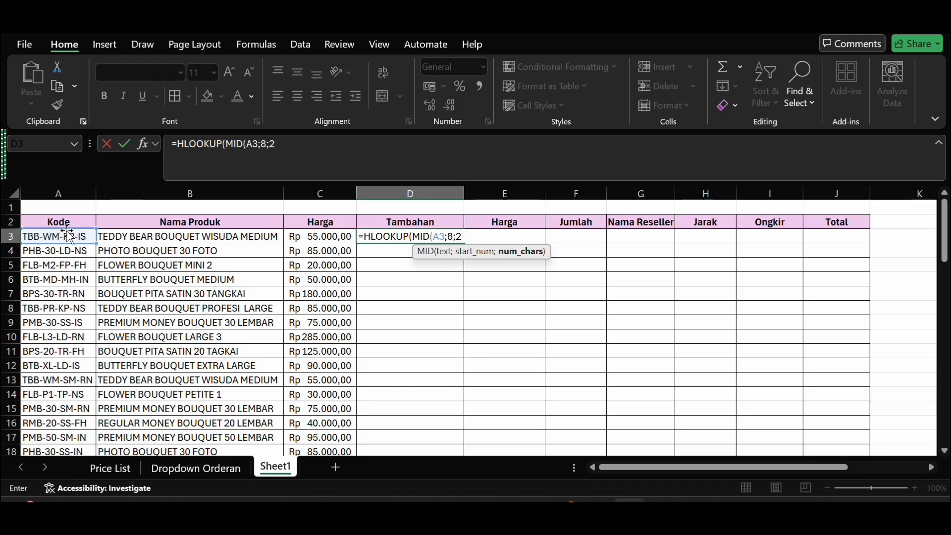
pyautogui.write(')')
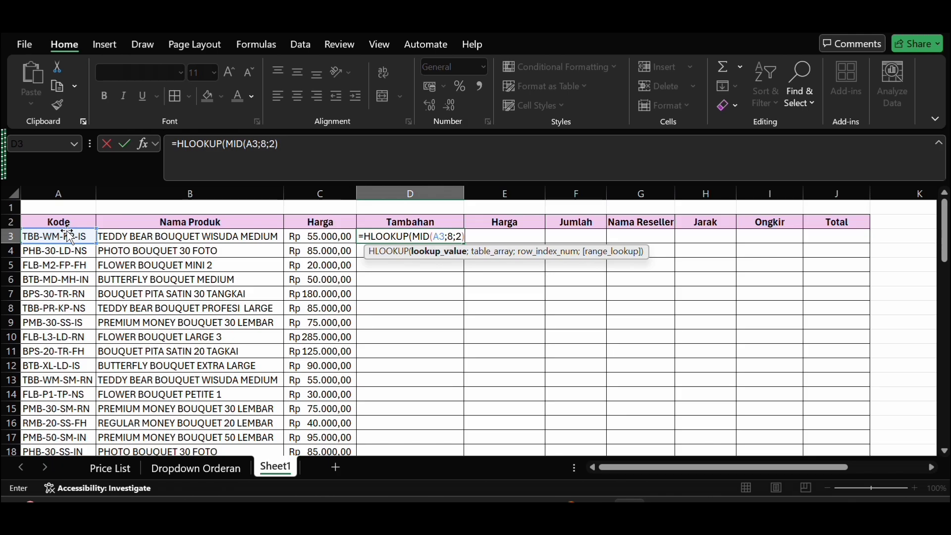
pyautogui.write(';')
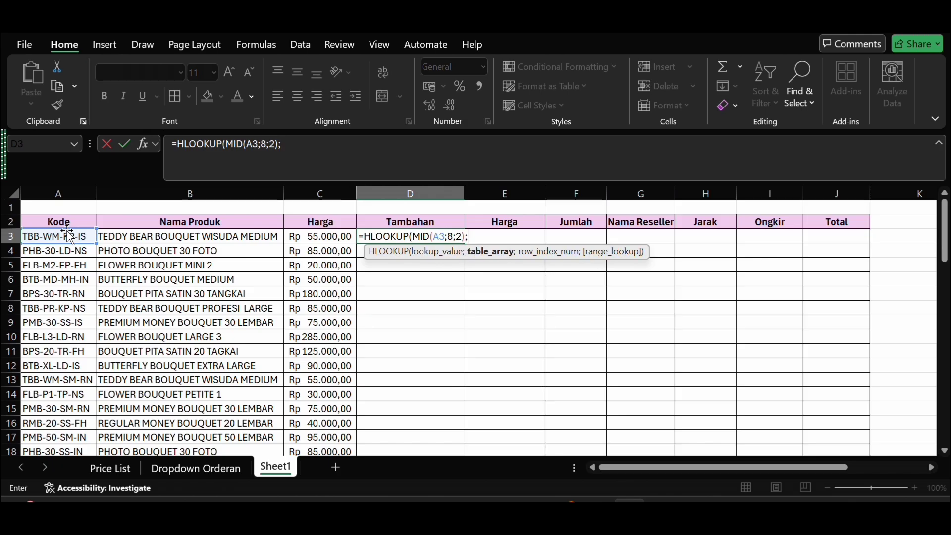
# Step: Set the D3 HLOOKUP's table array to the add-on table E29:M31, locked as the absolute range $E$29:$M$31
pyautogui.scroll(-6, 510, 381)
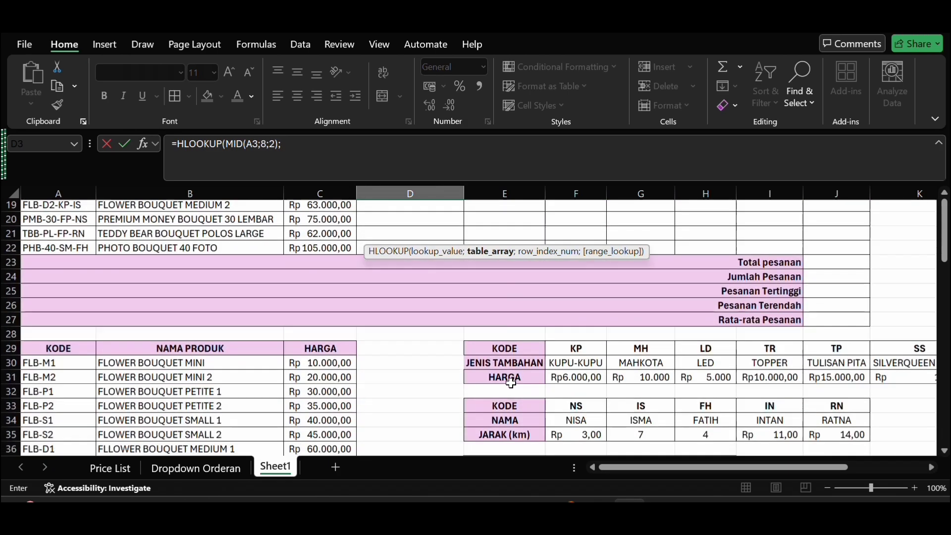
pyautogui.click(499, 339)
pyautogui.moveTo(499, 339); pyautogui.dragTo(873, 370)
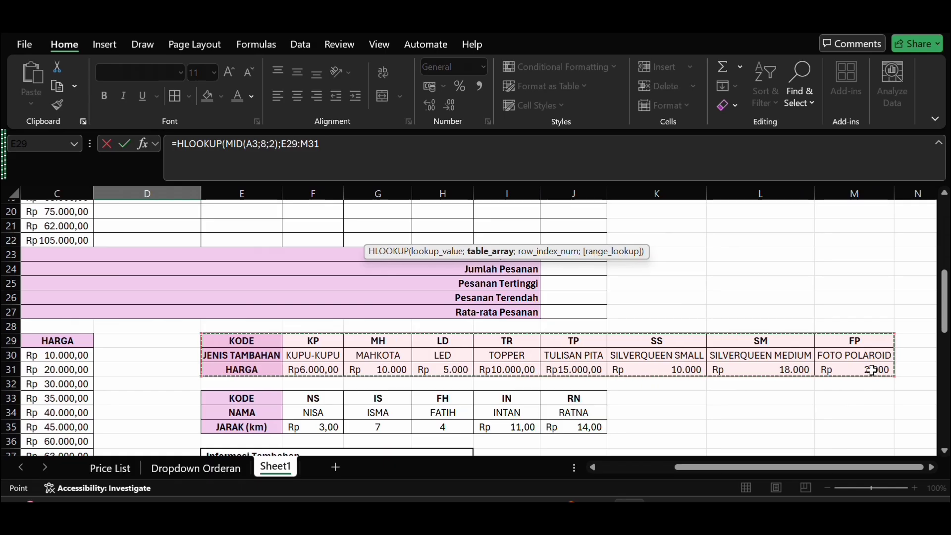
pyautogui.press('F4')
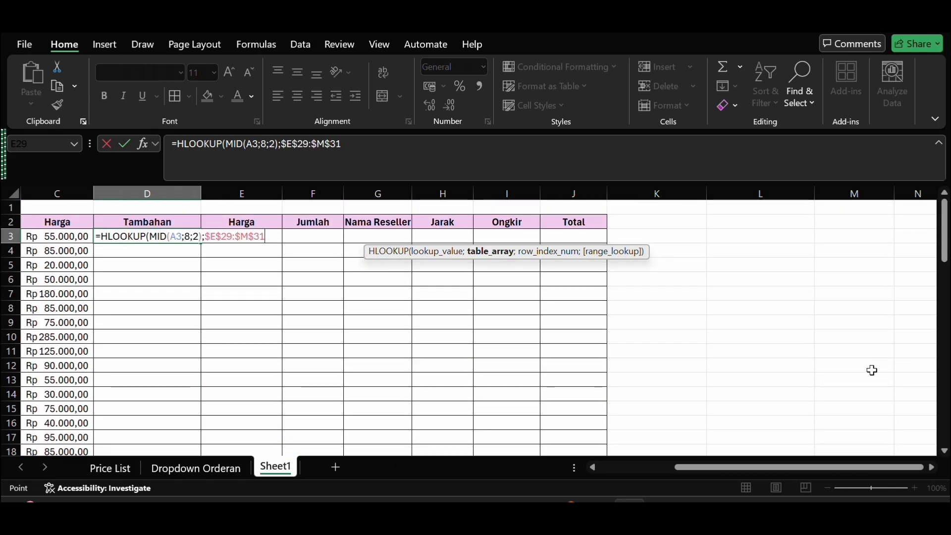
# Step: Finish the D3 HLOOKUP with row index 2 and range lookup 0, and enter the formula
pyautogui.write(';2')
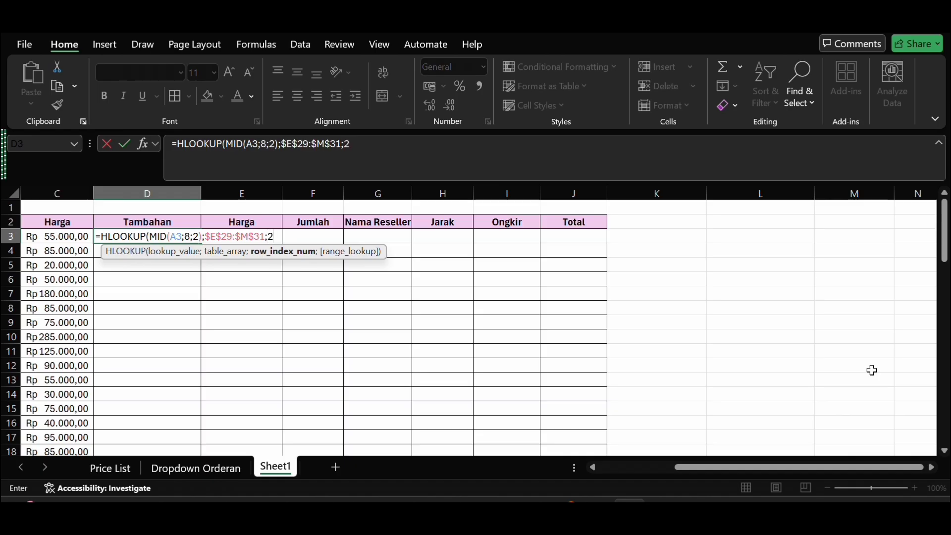
pyautogui.scroll(-9, 872, 370)
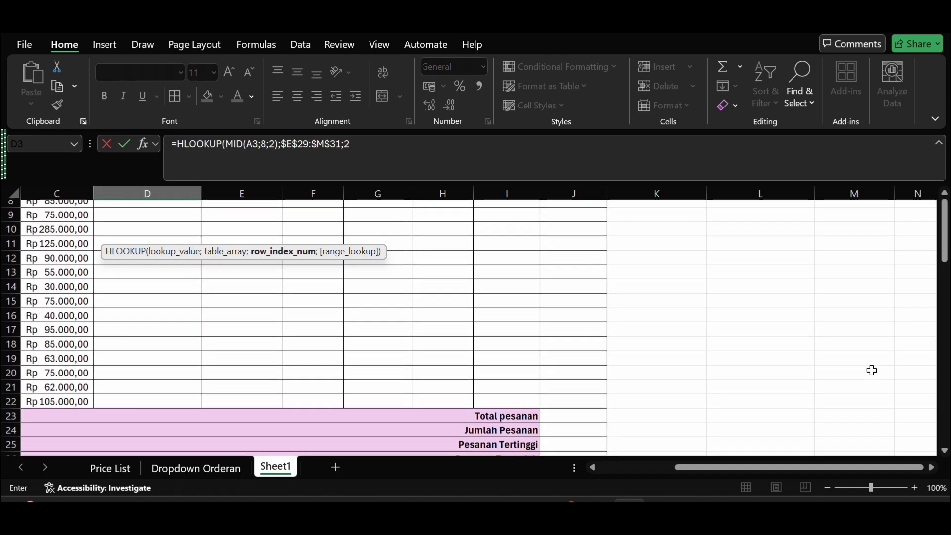
pyautogui.scroll(2, 872, 370)
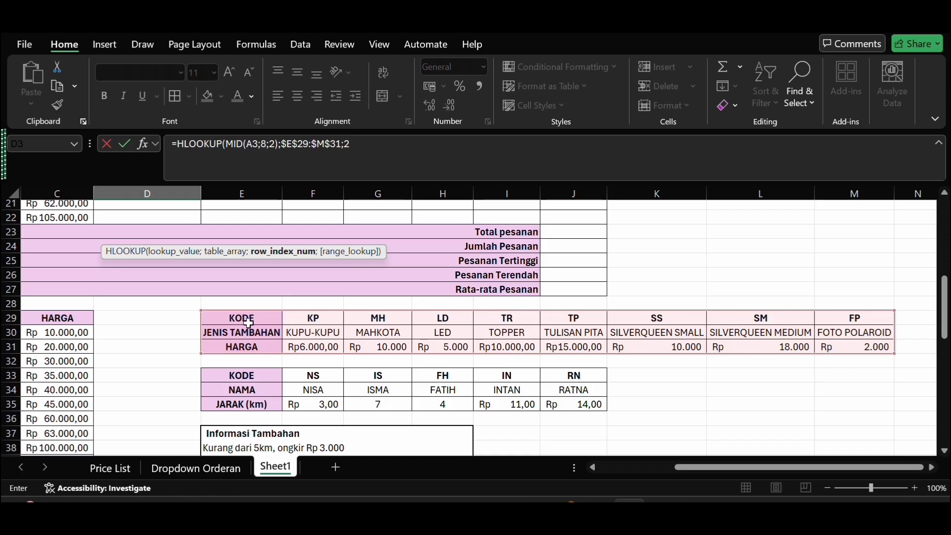
pyautogui.scroll(7, 270, 318)
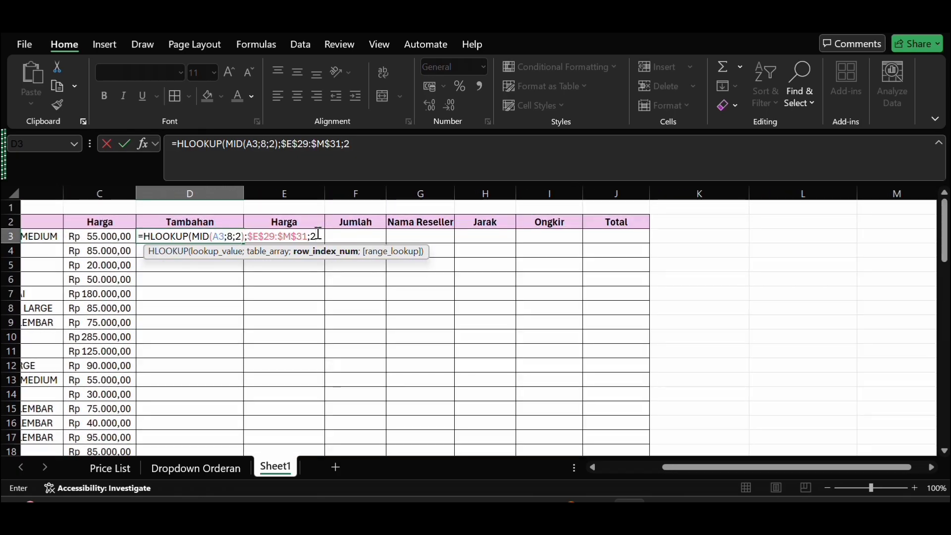
pyautogui.write(';0')
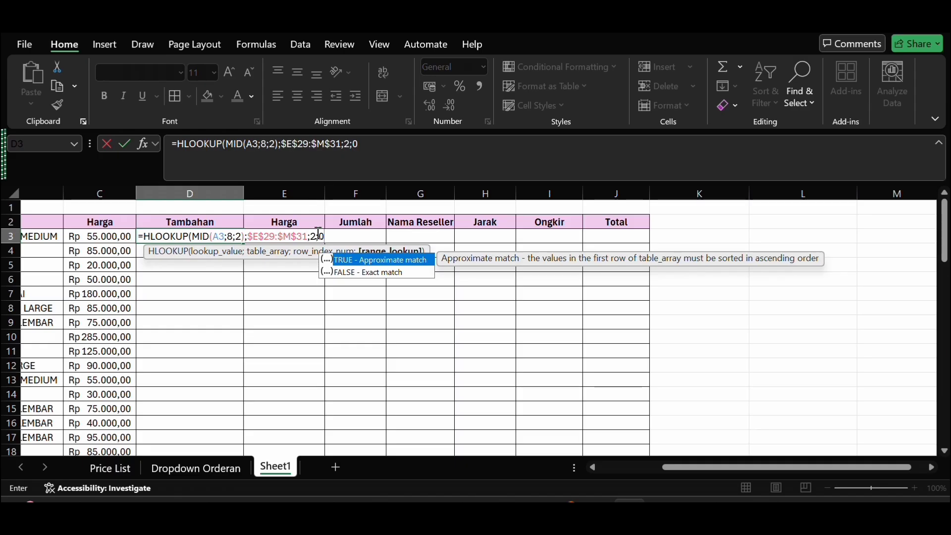
pyautogui.write(')')
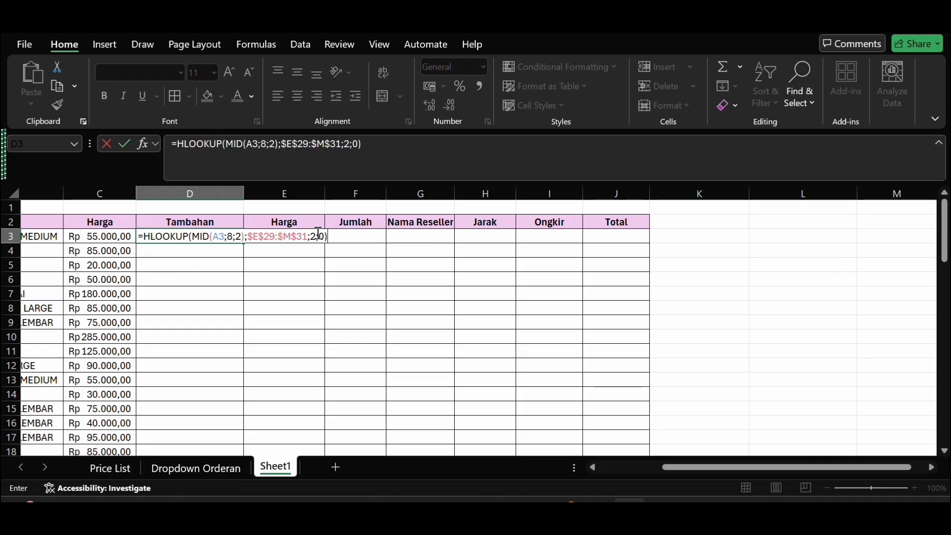
pyautogui.press('Return')
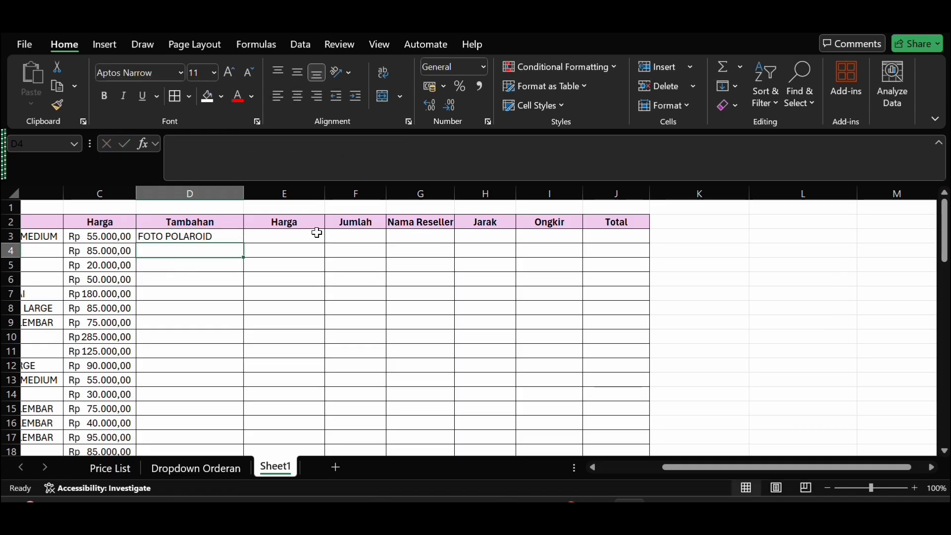
# Step: Fill the Tambahan formula from D3 down to D22 and check the filled rows
pyautogui.moveTo(218, 238); pyautogui.dragTo(233, 393)
pyautogui.scroll(2, 295, 276)
pyautogui.scroll(2, 295, 278)
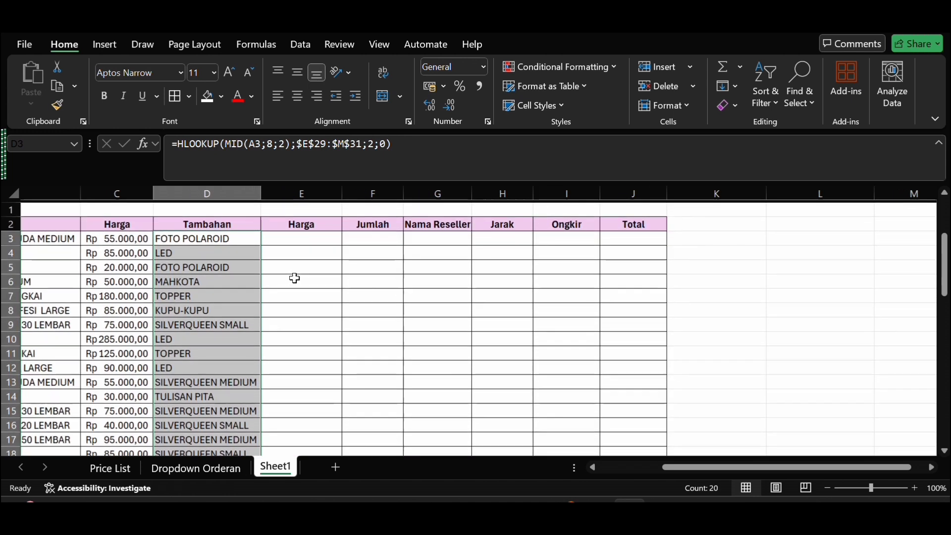
# Step: Start an HLOOKUP formula in E3 under the add-on Harga column, with a nested MID function as the lookup value
pyautogui.click(315, 235)
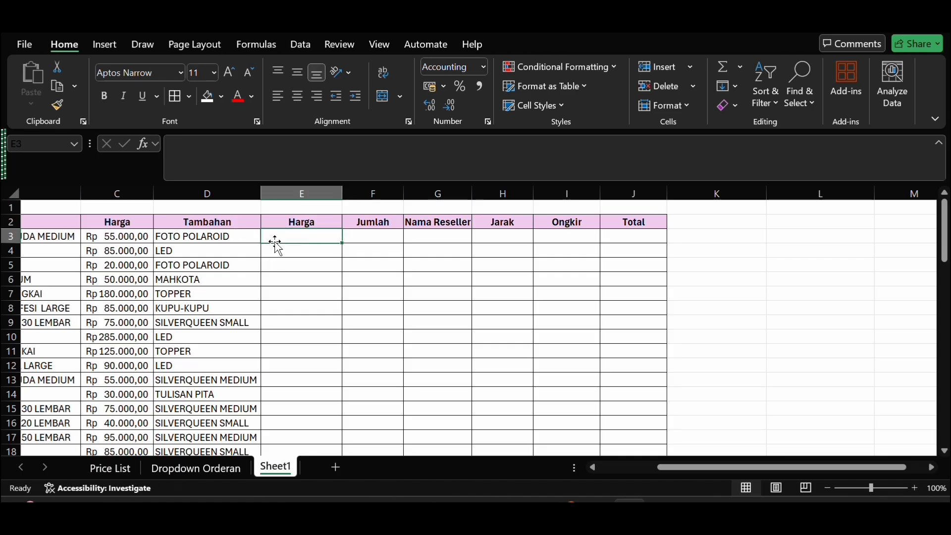
pyautogui.write('=h')
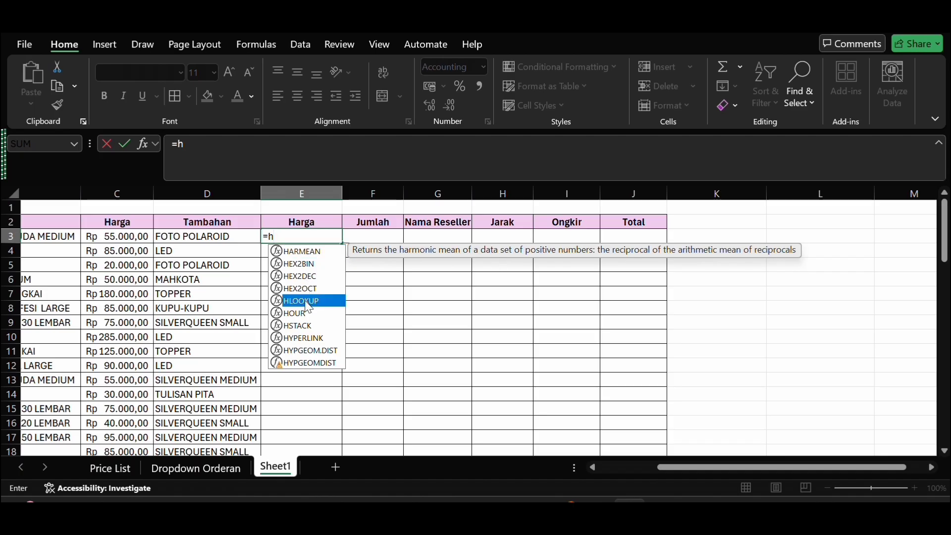
pyautogui.doubleClick(305, 301)
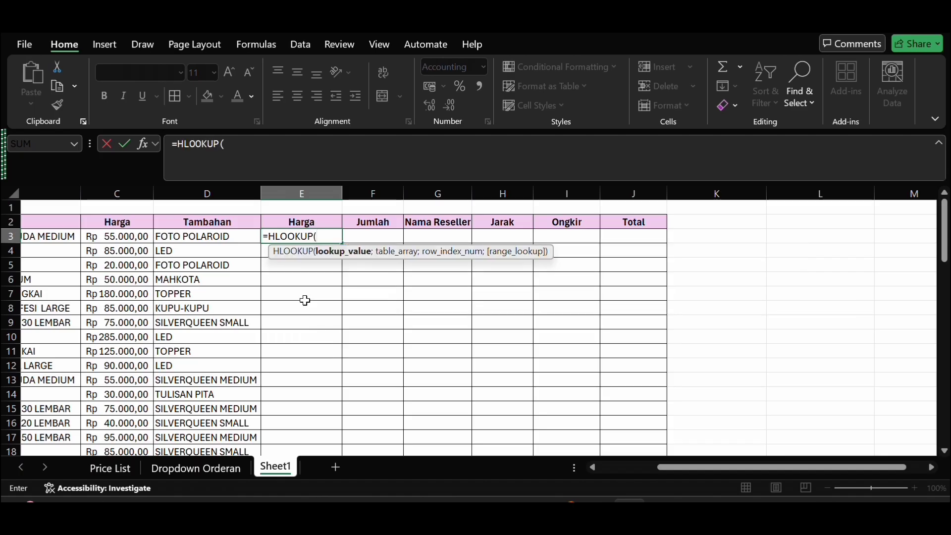
pyautogui.write('m')
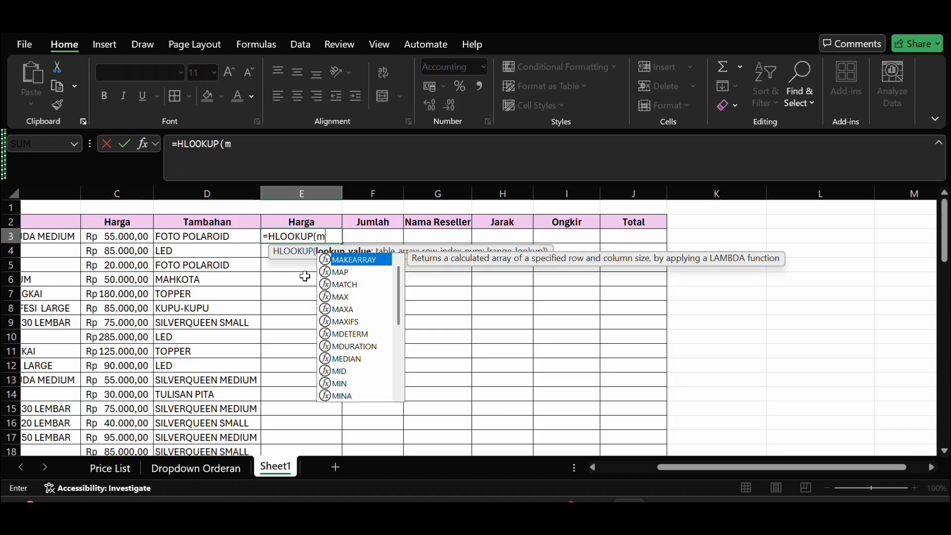
pyautogui.write('id')
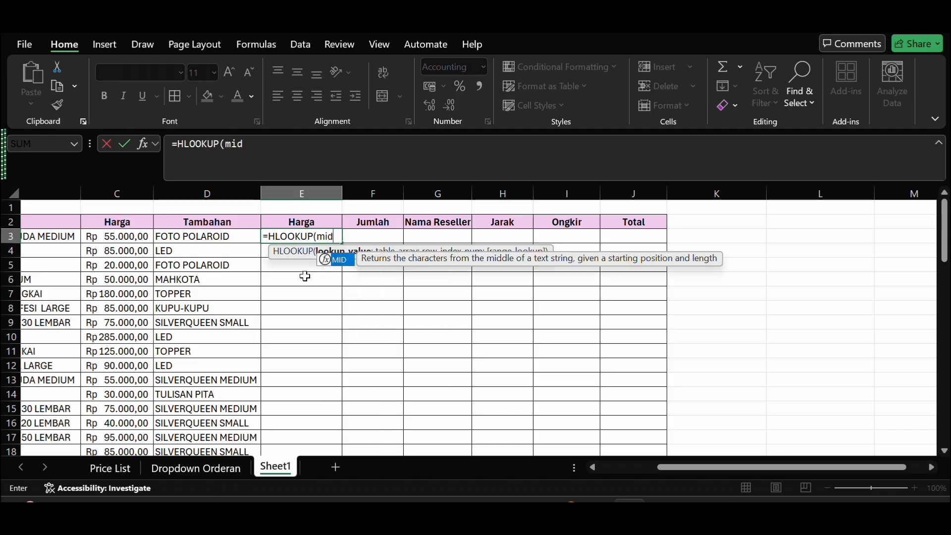
pyautogui.doubleClick(336, 259)
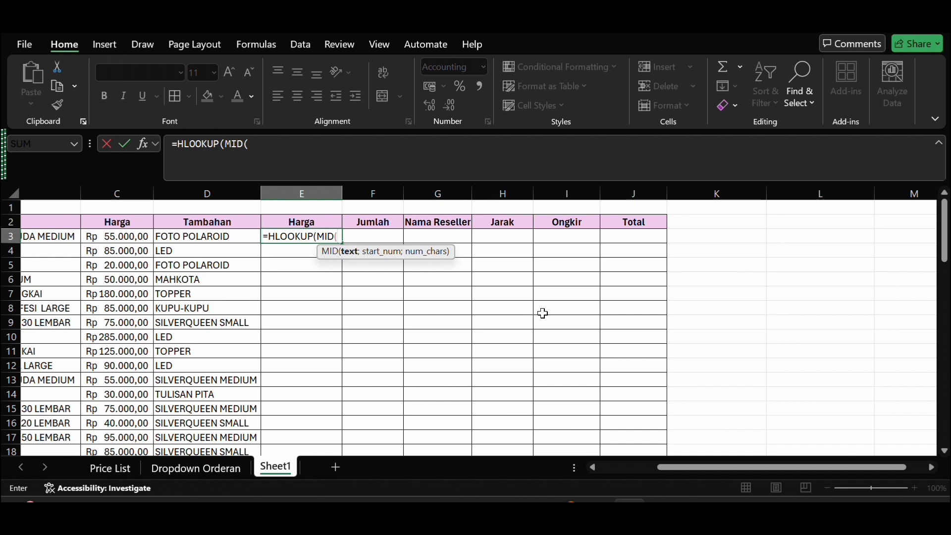
# Step: Complete the nested MID in E3's HLOOKUP with text A3, start number 8 and 2 characters
pyautogui.hscroll(-5, 192, 224)
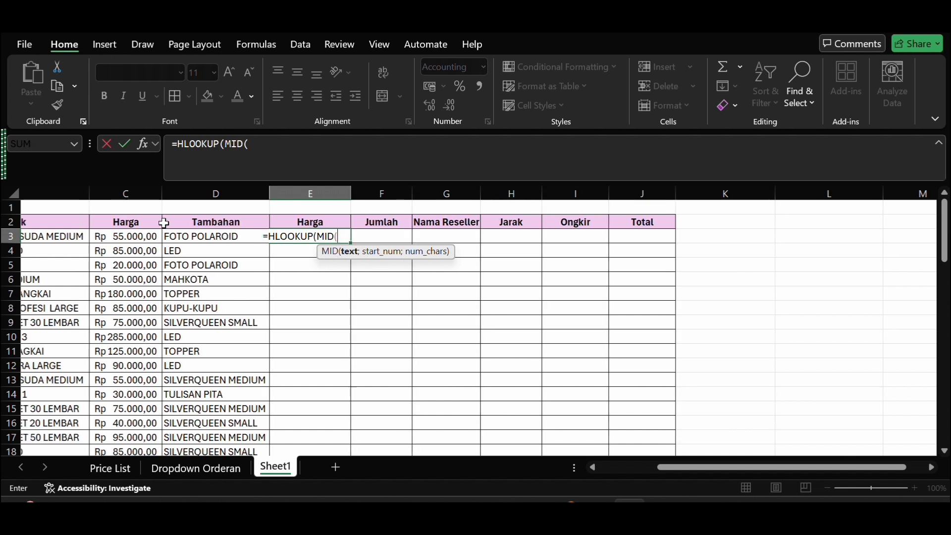
pyautogui.hscroll(-3, 114, 246)
pyautogui.hscroll(3, 50, 238)
pyautogui.hscroll(-1, 50, 239)
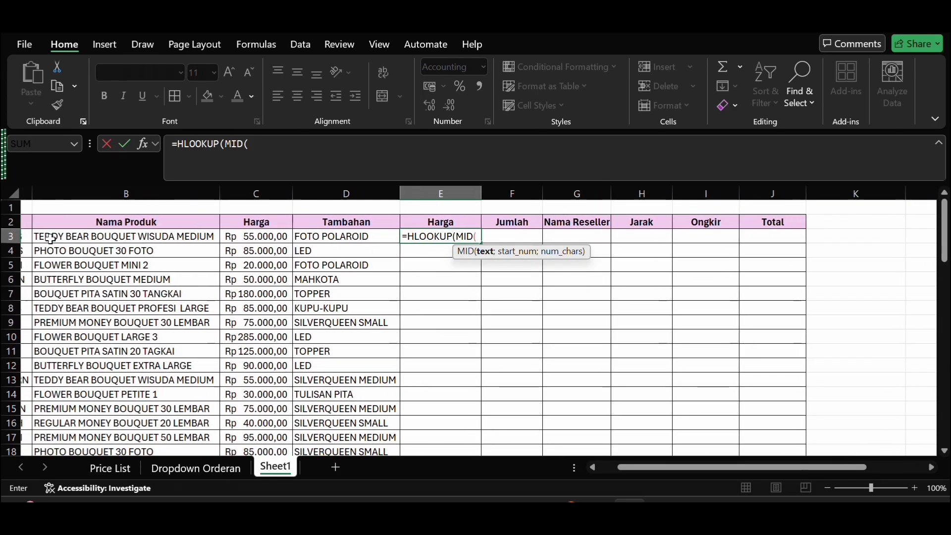
pyautogui.hscroll(-2, 38, 238)
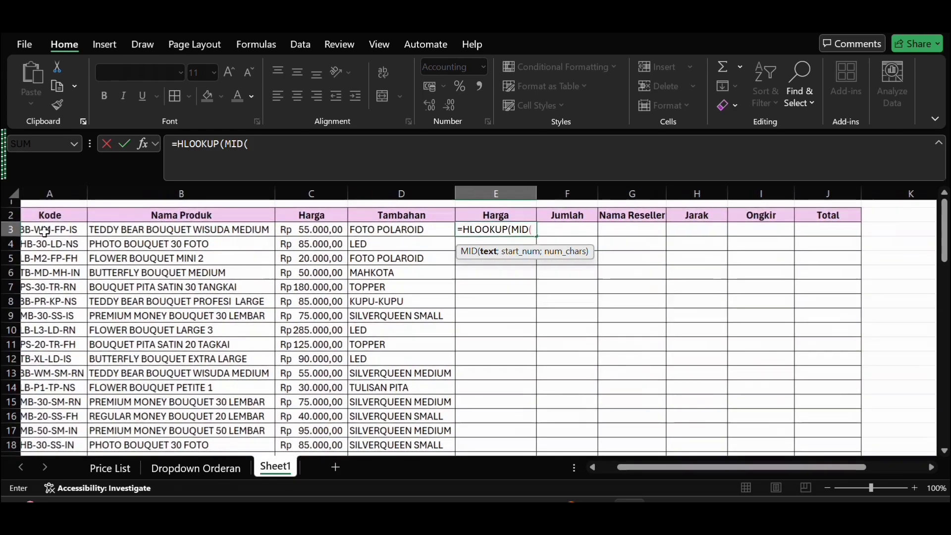
pyautogui.click(55, 230)
pyautogui.write(';')
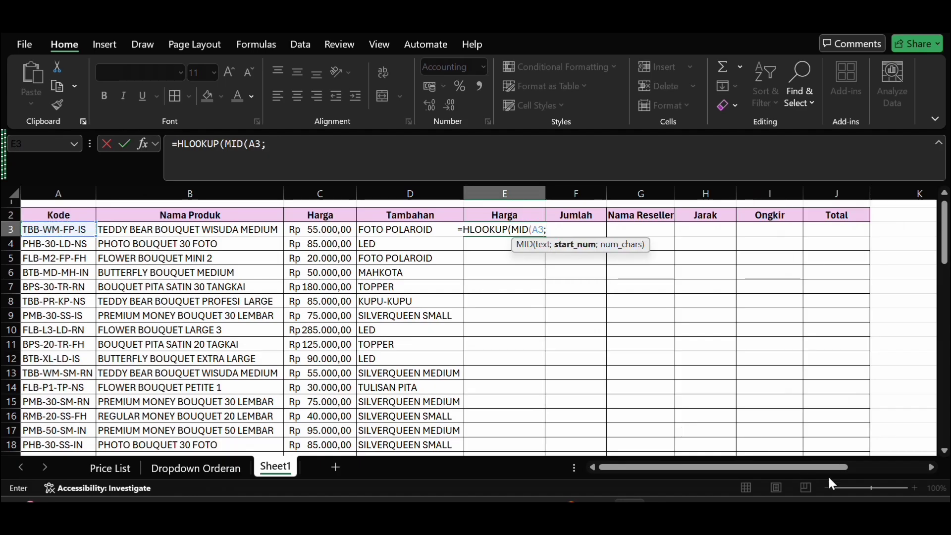
pyautogui.write('8')
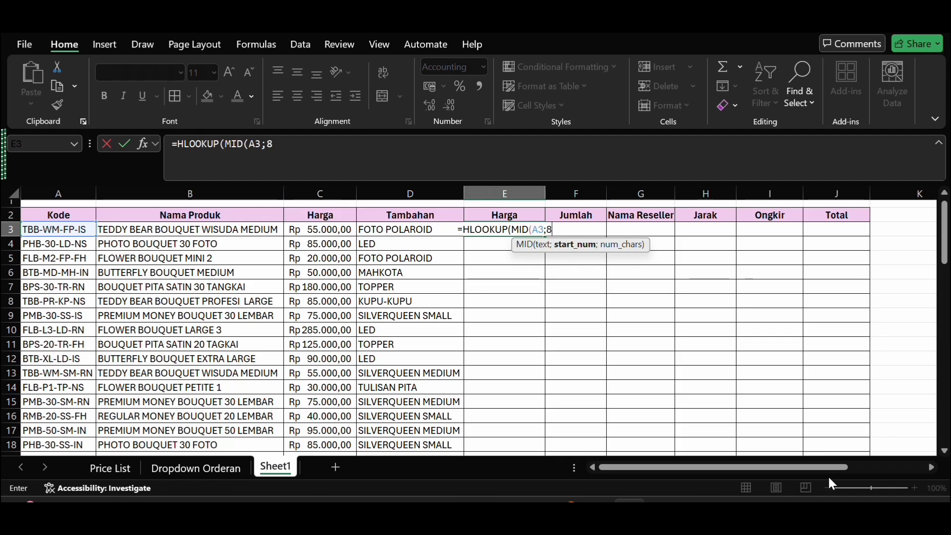
pyautogui.write(';2')
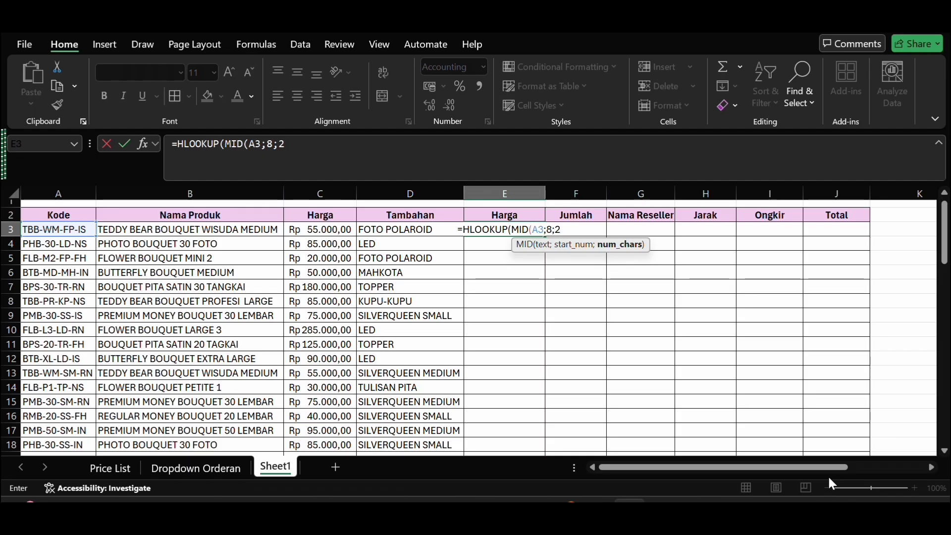
pyautogui.write(')')
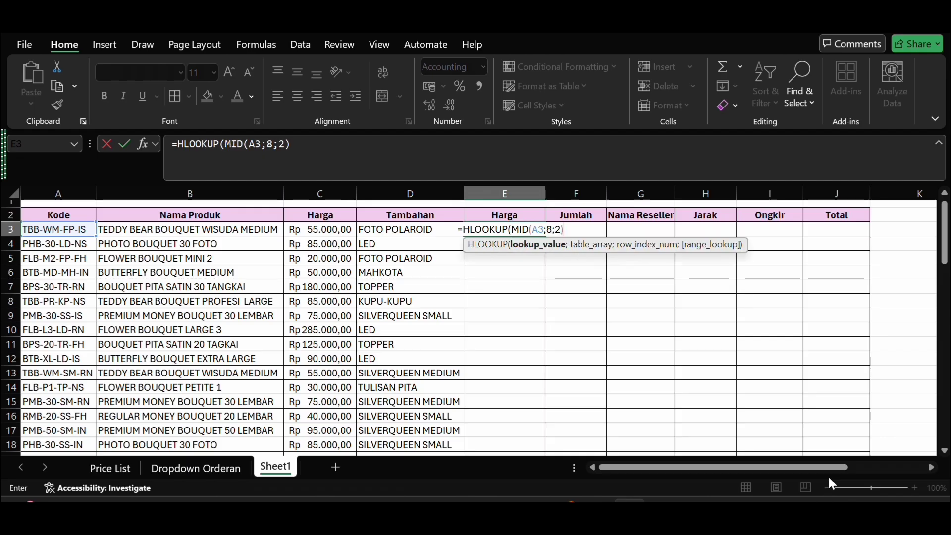
pyautogui.write(';')
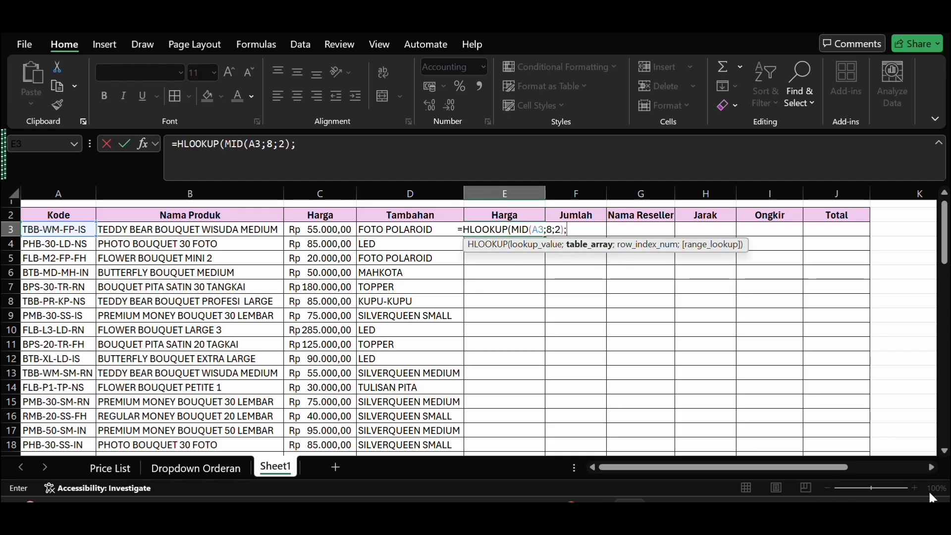
# Step: Set the E3 HLOOKUP table array to the add-on code table as the absolute range $E$29:$M$31
pyautogui.scroll(-6, 824, 421)
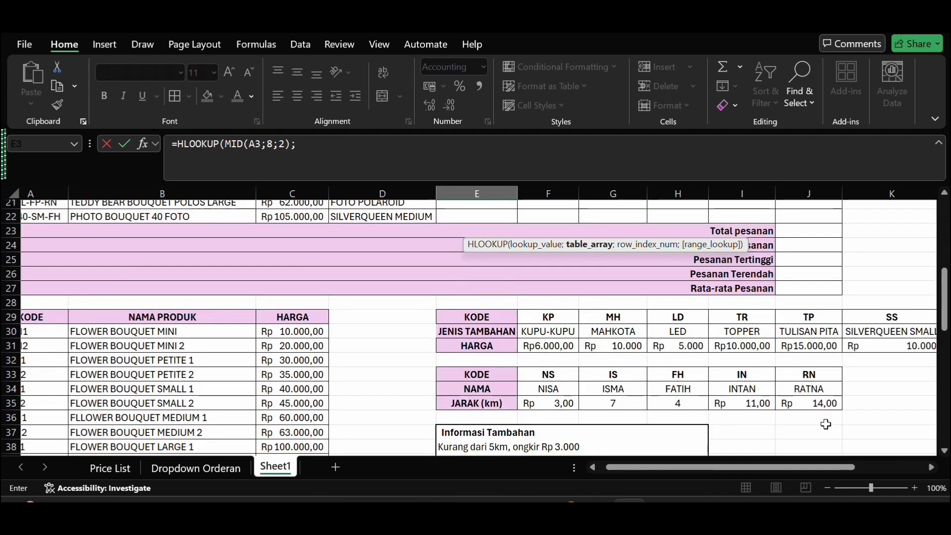
pyautogui.click(483, 313)
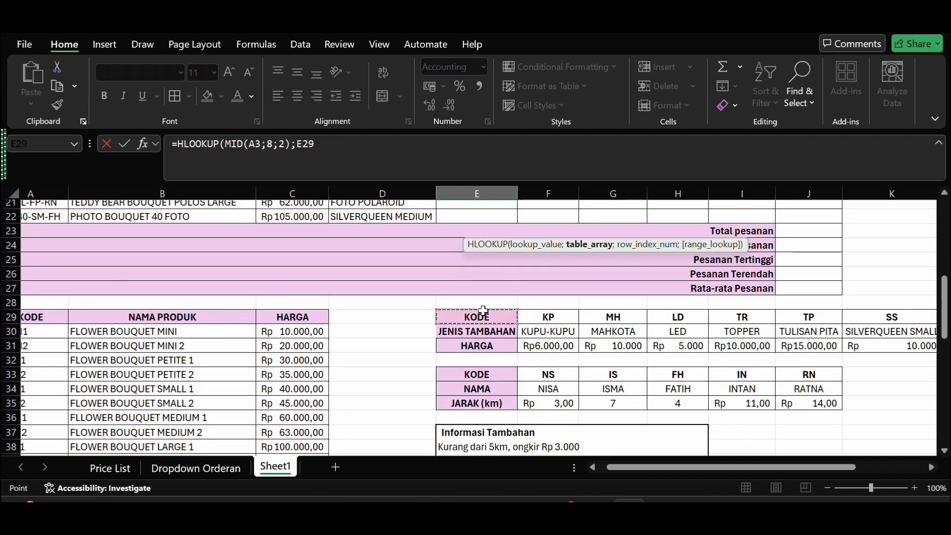
pyautogui.moveTo(516, 323); pyautogui.dragTo(709, 354)
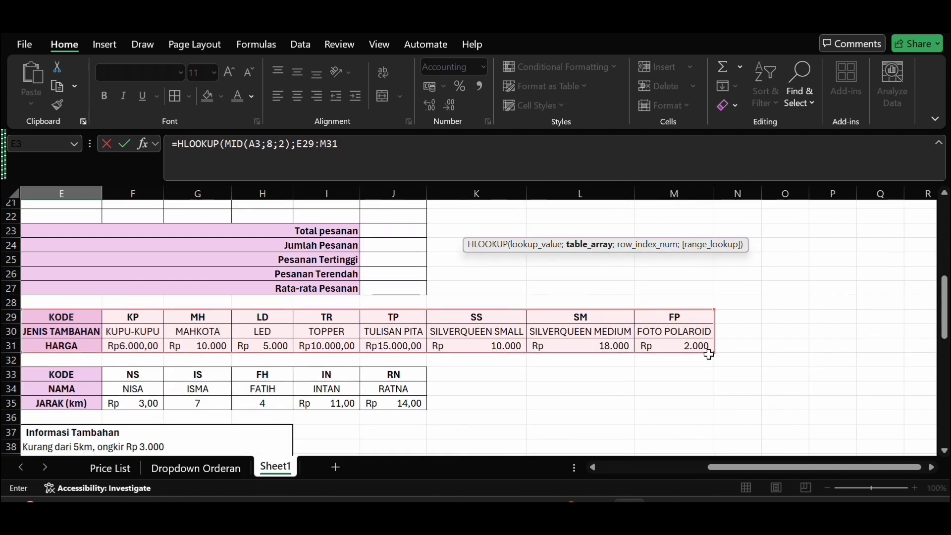
pyautogui.press('F4')
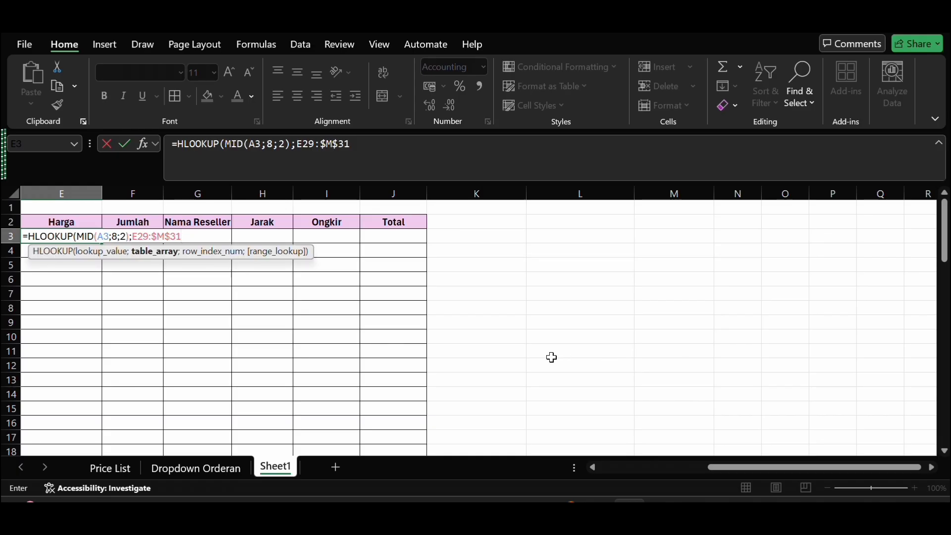
pyautogui.click(298, 147)
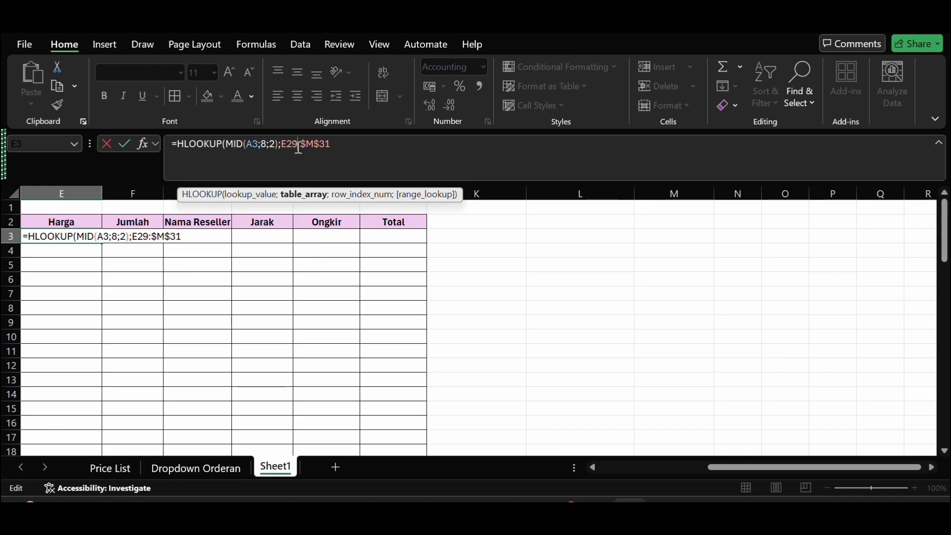
pyautogui.press('F4')
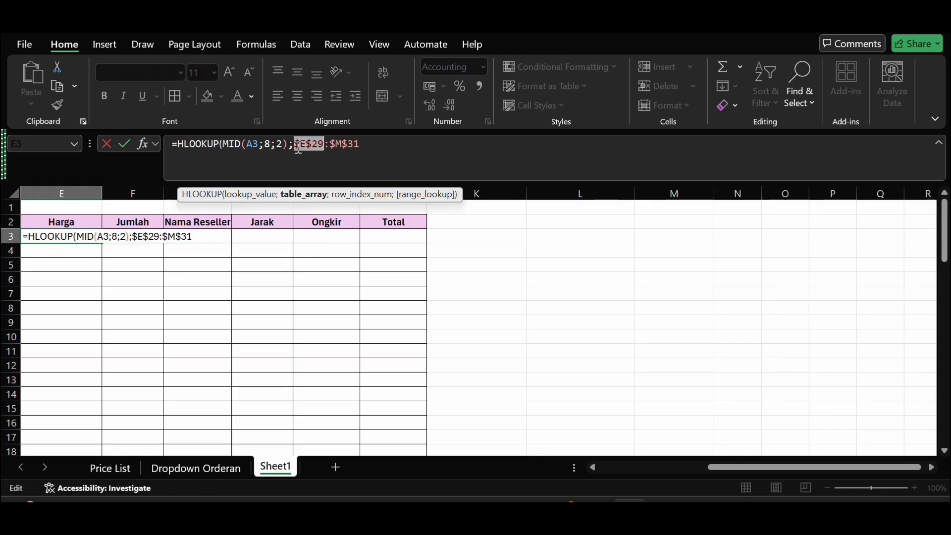
pyautogui.click(374, 144)
pyautogui.write(';')
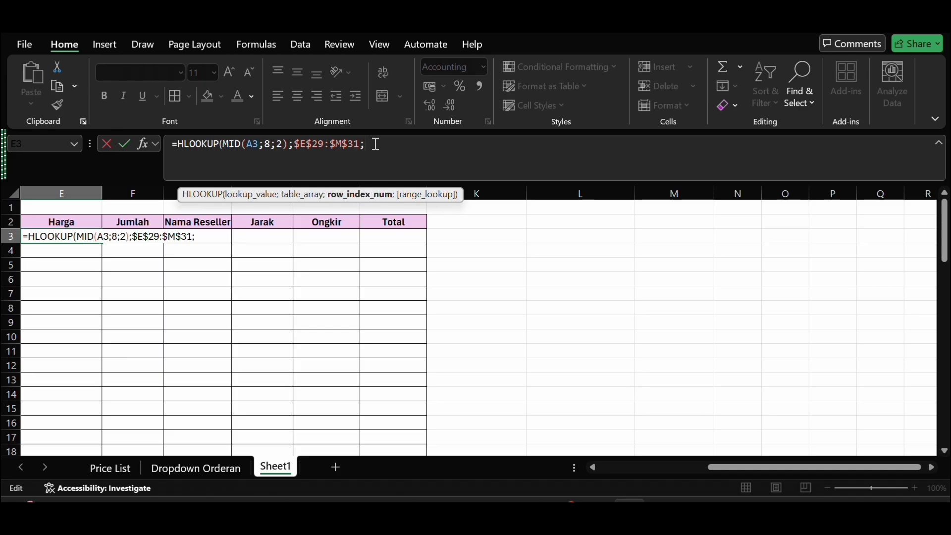
pyautogui.write('3')
# Step: Finish the E3 HLOOKUP with row index 3 and range lookup 0, and enter the formula
pyautogui.scroll(-7, 569, 388)
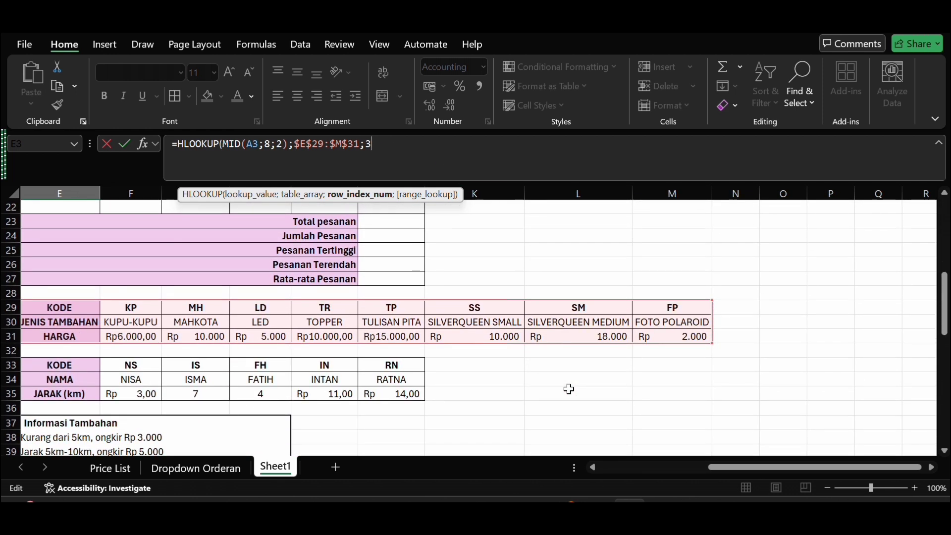
pyautogui.hscroll(-2, 568, 388)
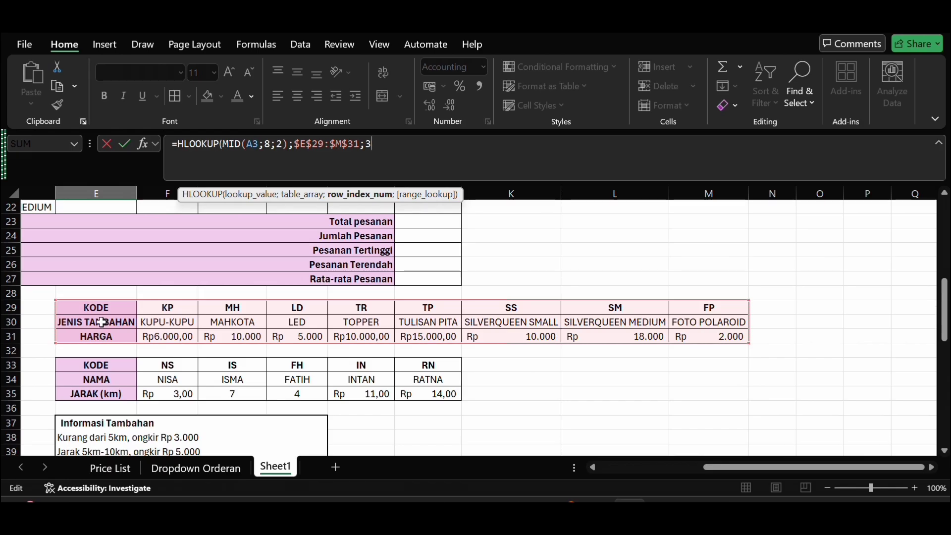
pyautogui.scroll(3, 110, 338)
pyautogui.scroll(4, 110, 338)
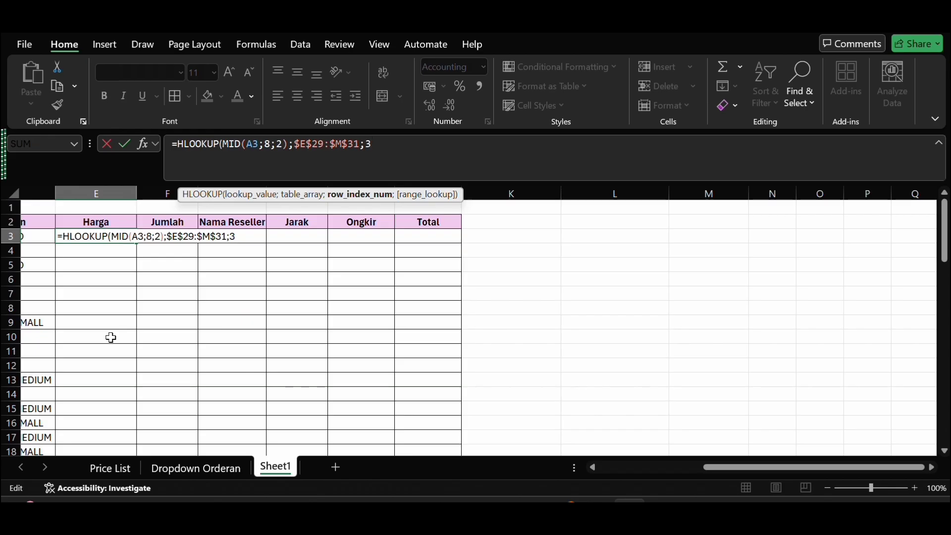
pyautogui.write(';0')
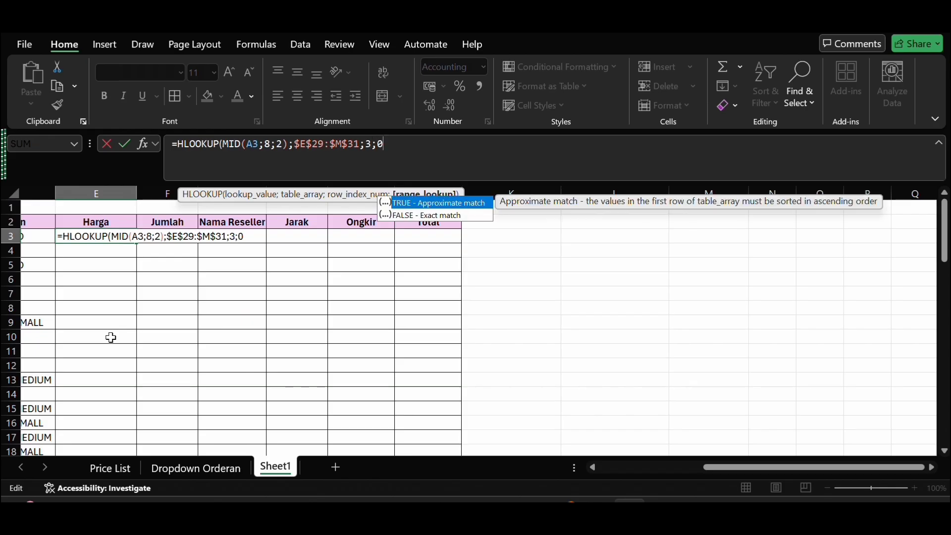
pyautogui.write(')')
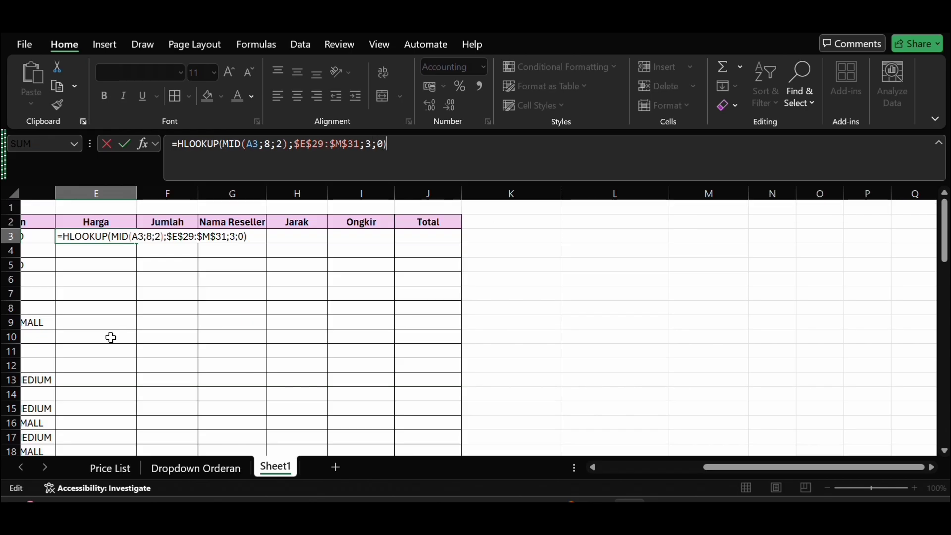
pyautogui.press('Return')
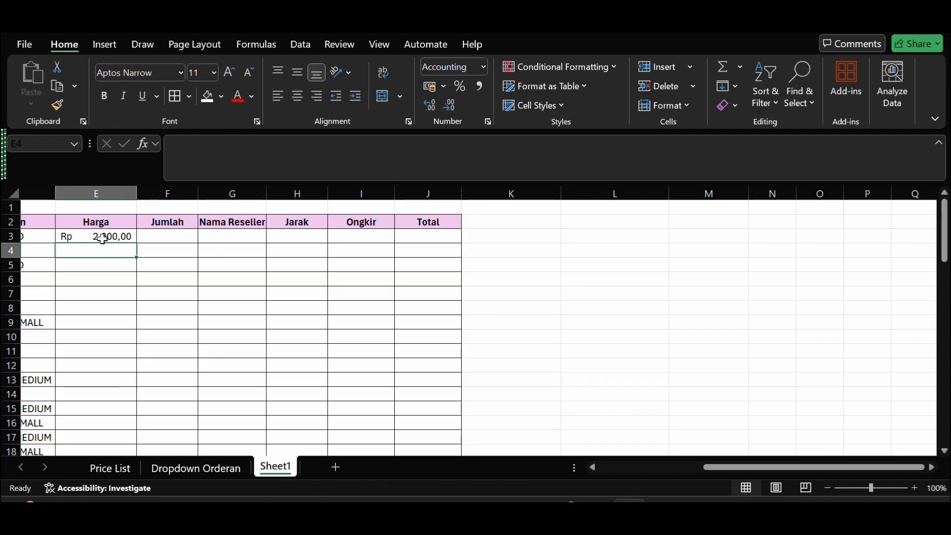
# Step: Fill the add-on Harga formula from E3 down to E22 and check the filled rows
pyautogui.click(119, 237)
pyautogui.moveTo(135, 241); pyautogui.dragTo(142, 378)
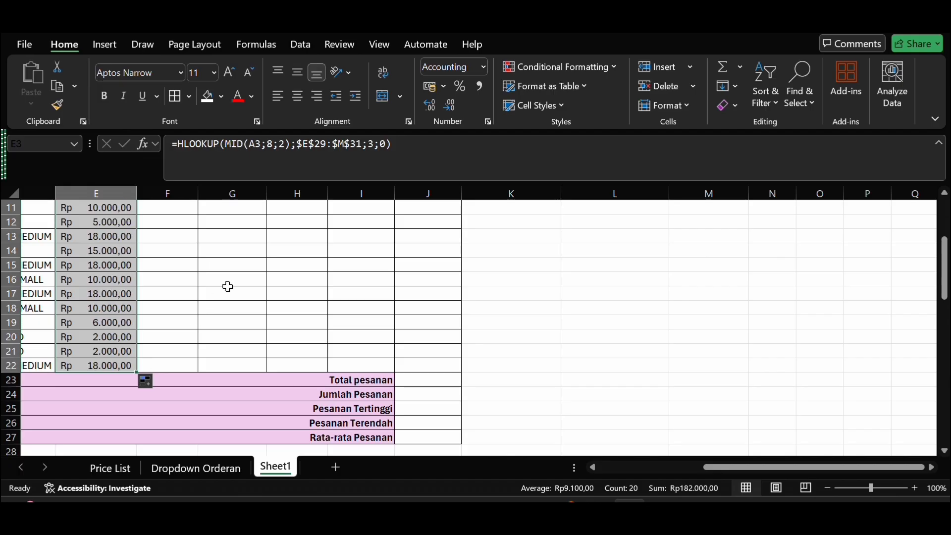
pyautogui.scroll(4, 222, 297)
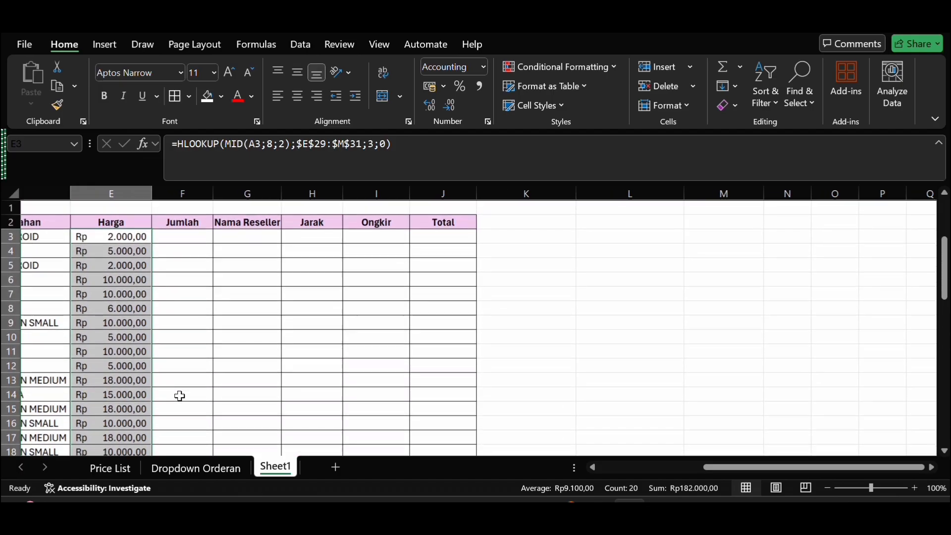
pyautogui.click(201, 280)
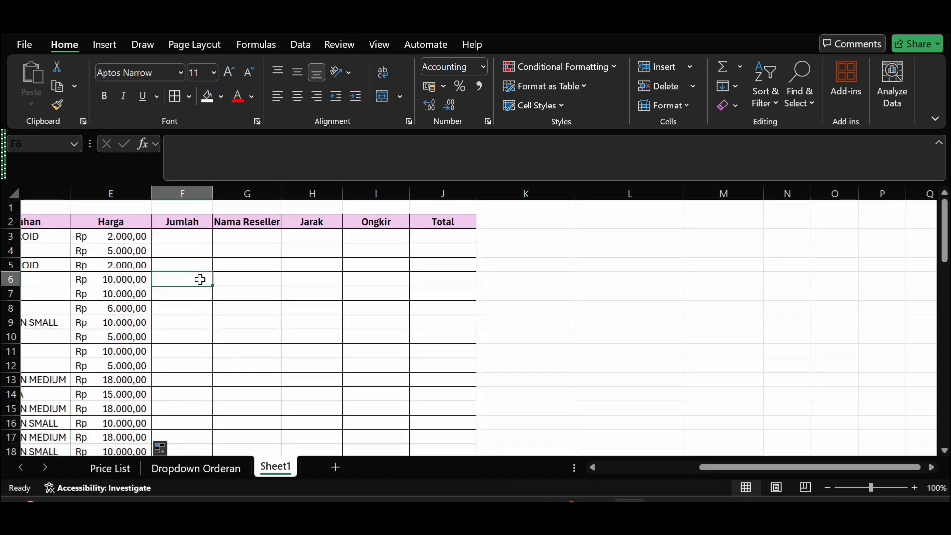
# Step: Enter the formula =C3+E3 in F3 under Jumlah to add the product price and the add-on price
pyautogui.hscroll(-3, 200, 280)
pyautogui.scroll(-5, 200, 280)
pyautogui.scroll(-1, 200, 280)
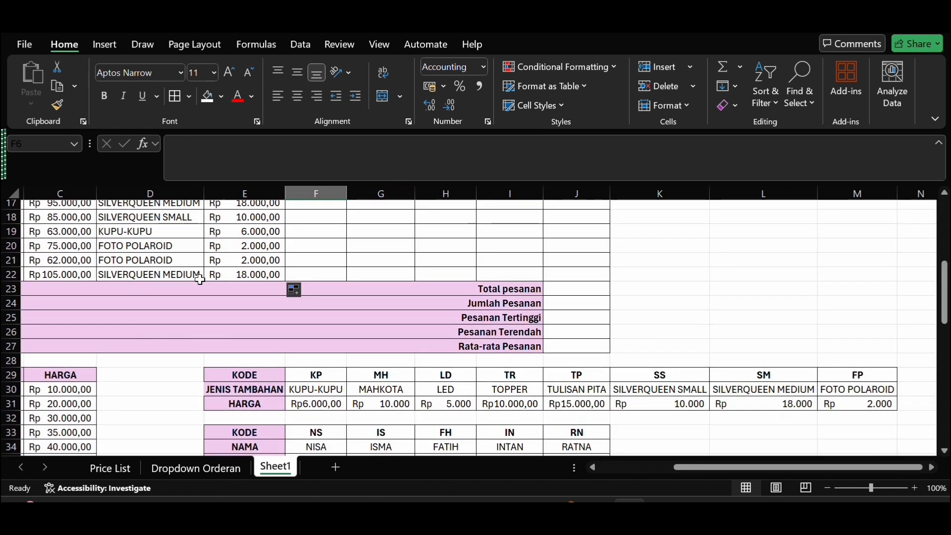
pyautogui.scroll(6, 200, 280)
pyautogui.hscroll(-2, 200, 279)
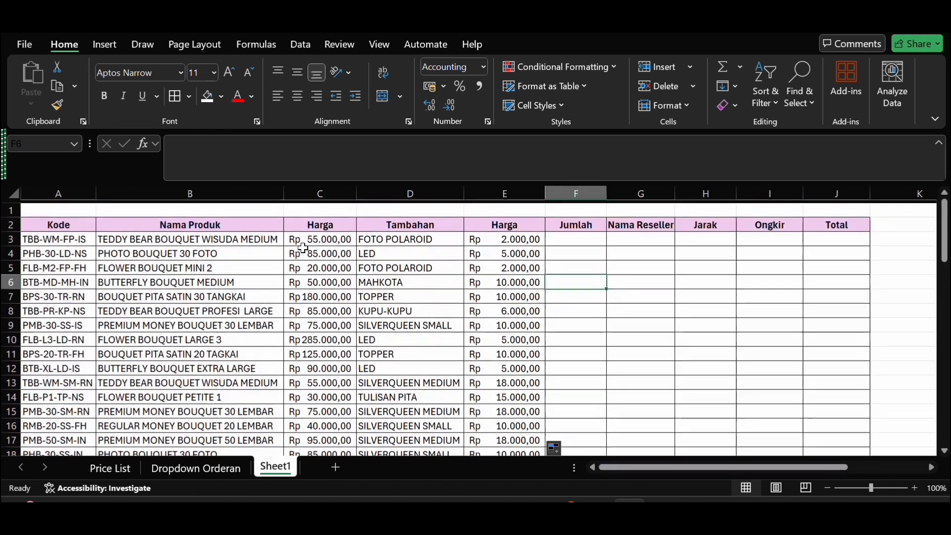
pyautogui.click(567, 239)
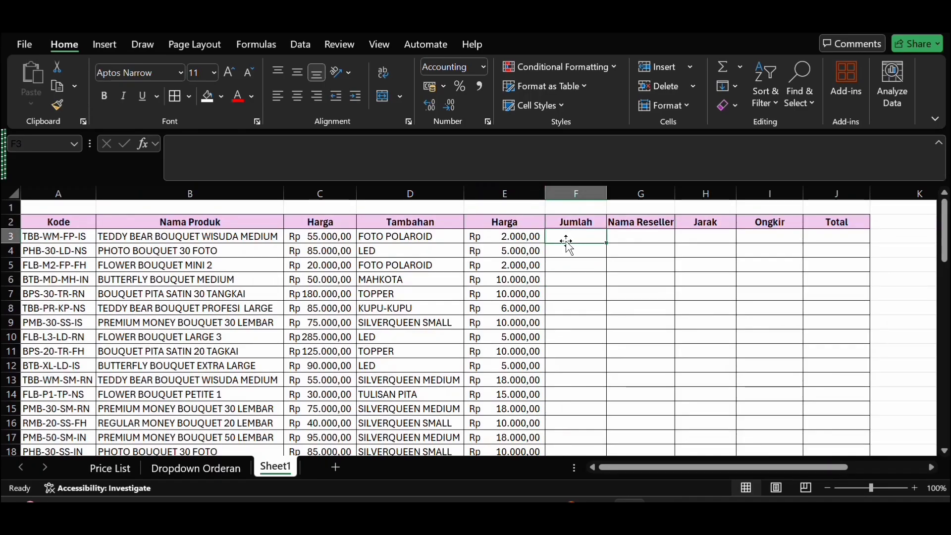
pyautogui.write('=')
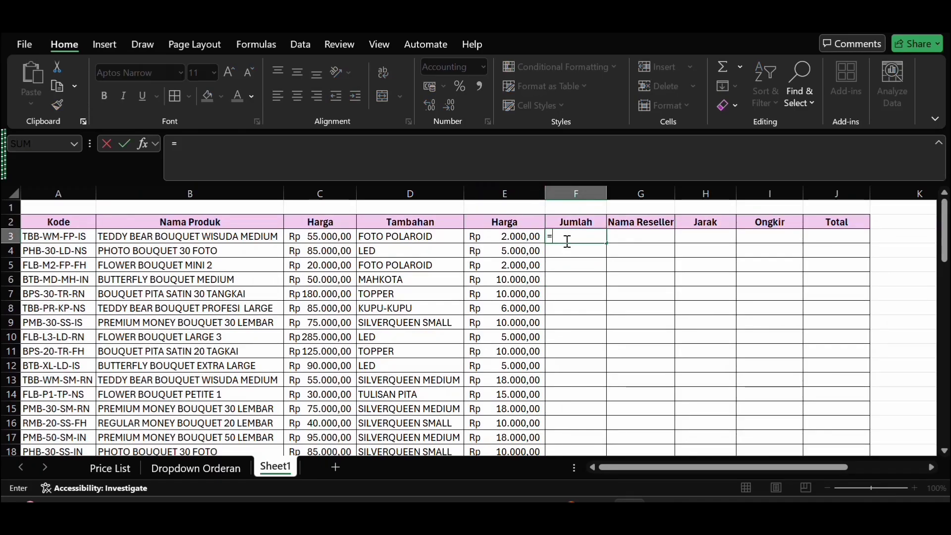
pyautogui.click(329, 237)
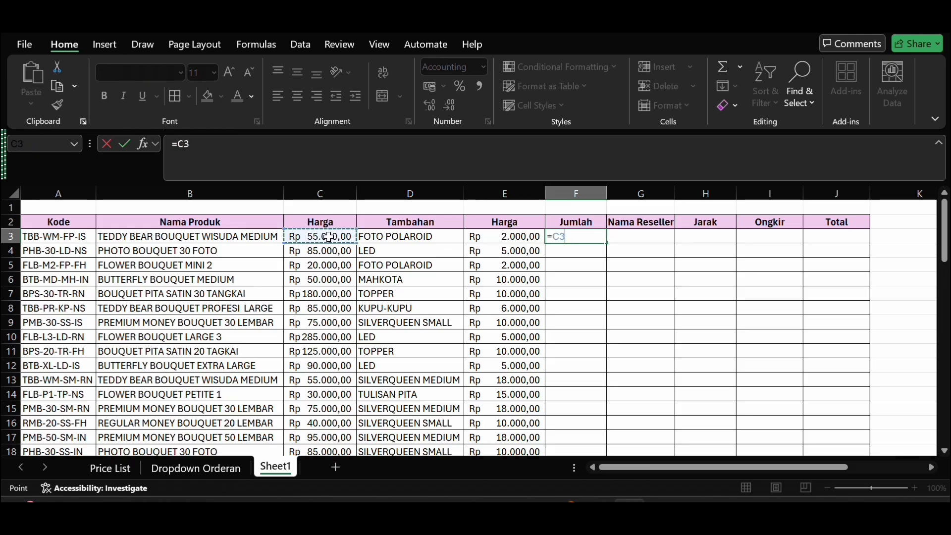
pyautogui.write('+')
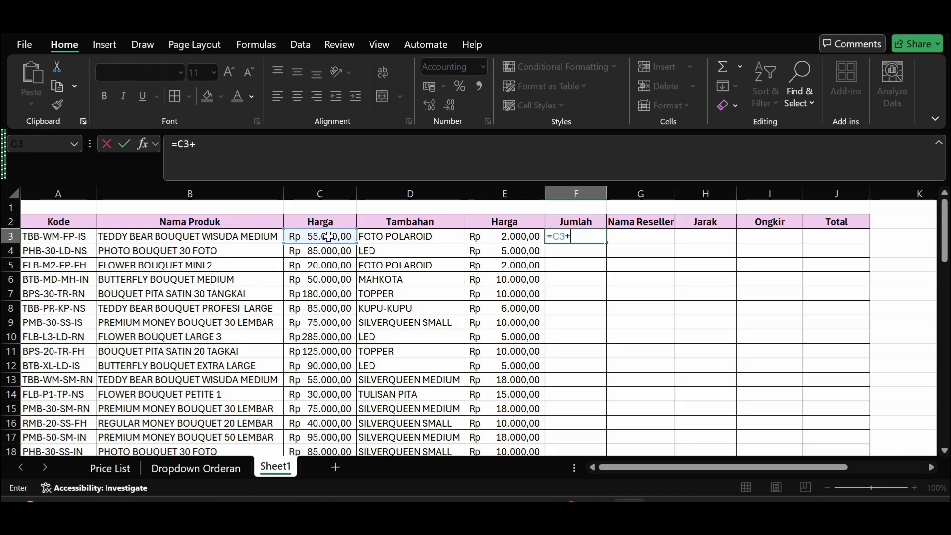
pyautogui.click(527, 236)
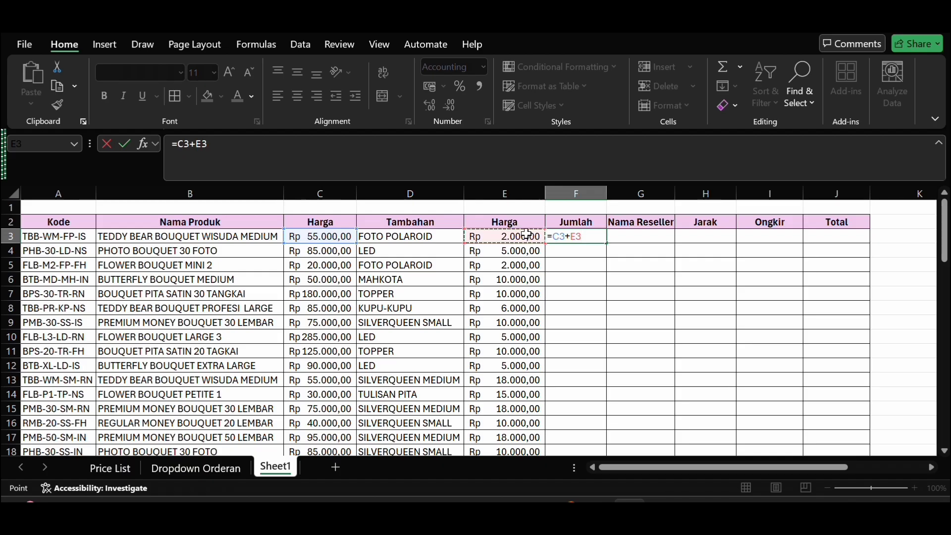
pyautogui.press('Return')
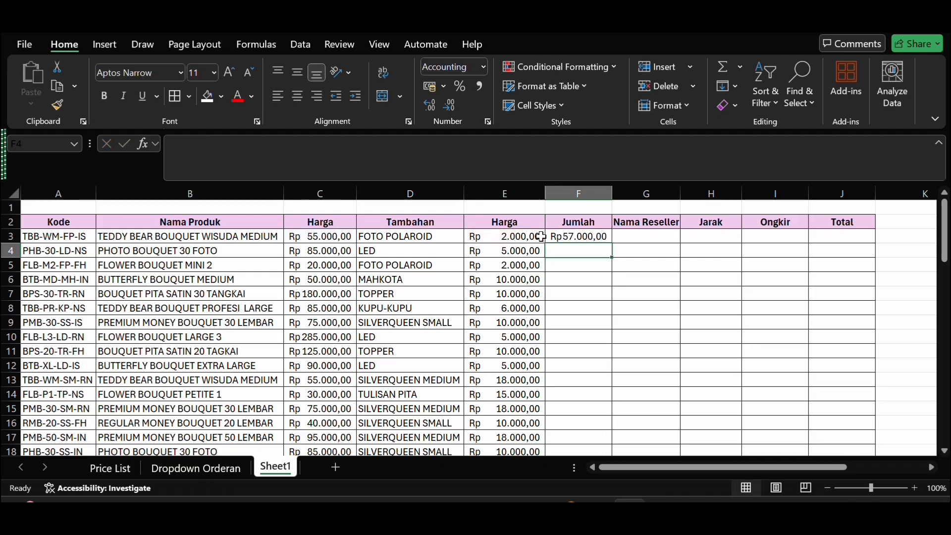
# Step: Enter the formula =C4+E4 in F4 for the second order's Jumlah
pyautogui.write('=')
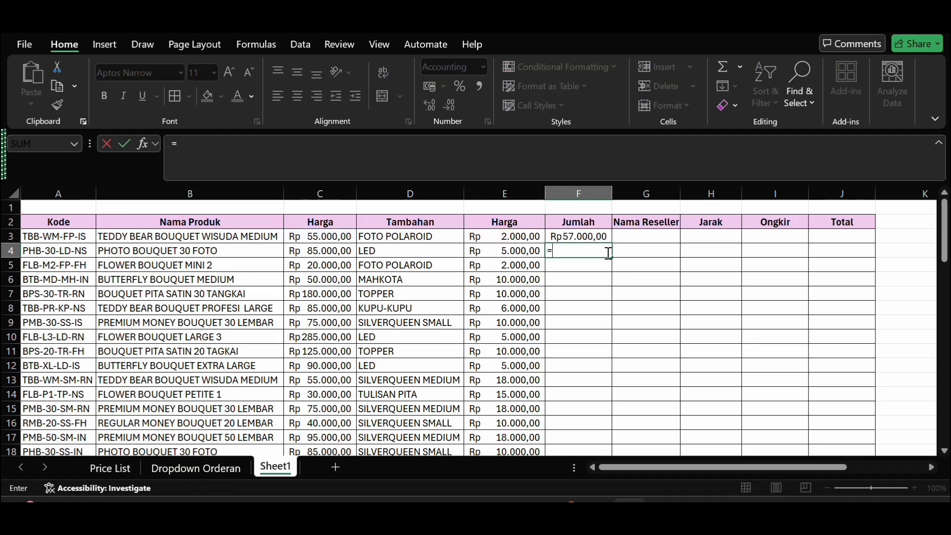
pyautogui.click(325, 253)
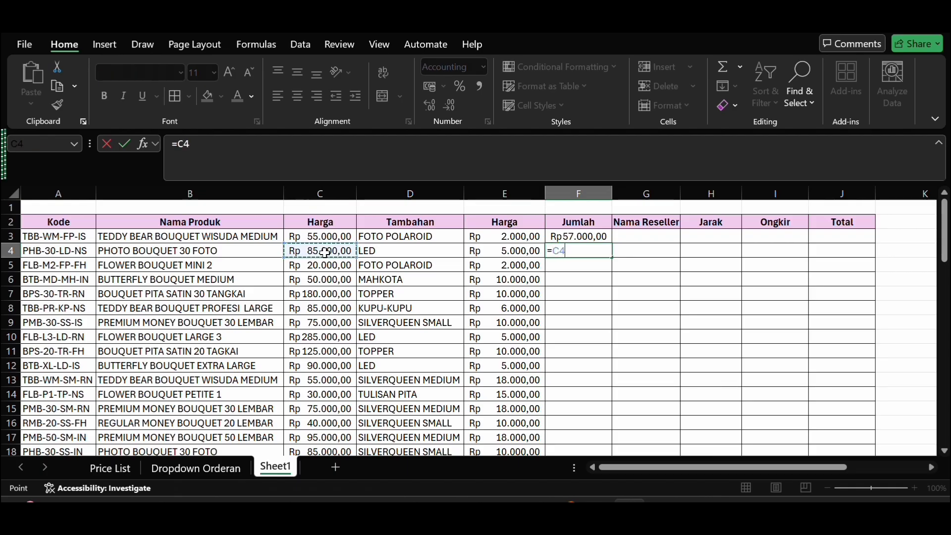
pyautogui.write('+')
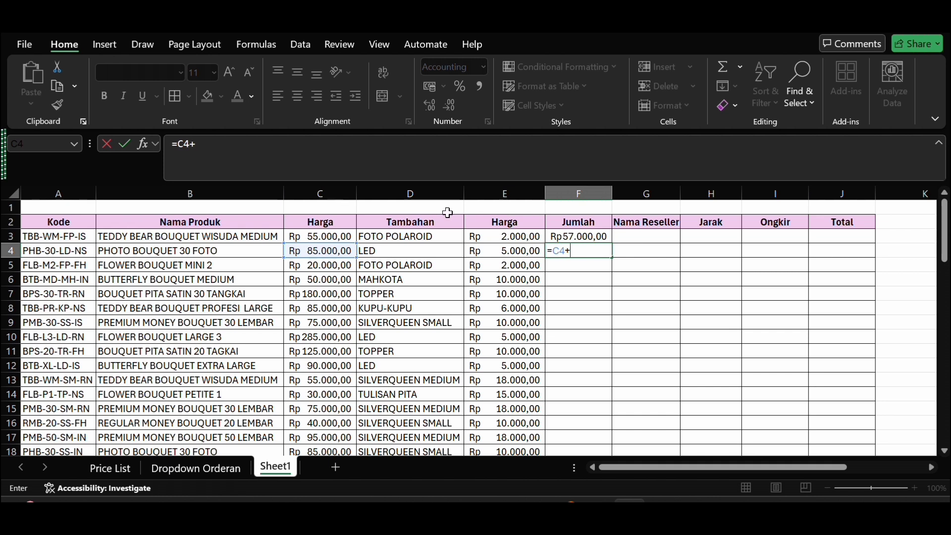
pyautogui.click(515, 251)
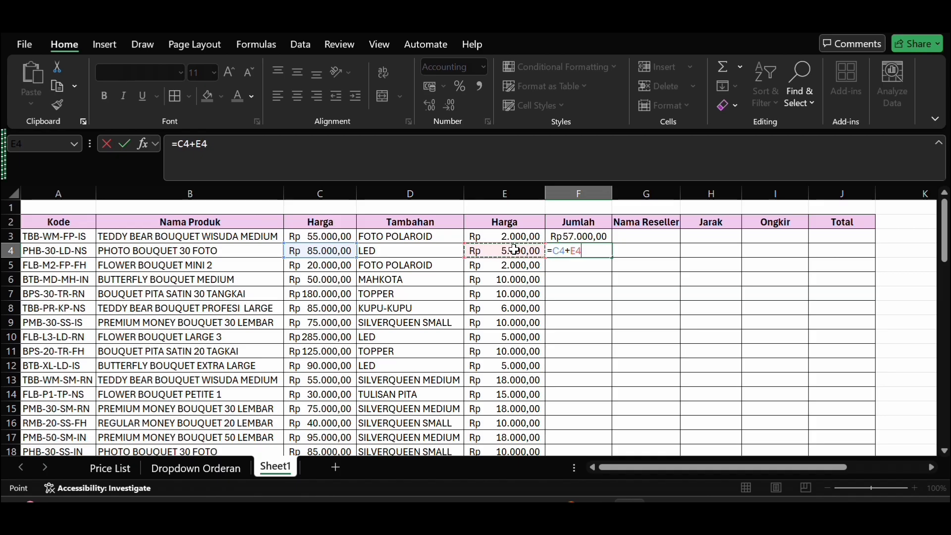
pyautogui.press('Return')
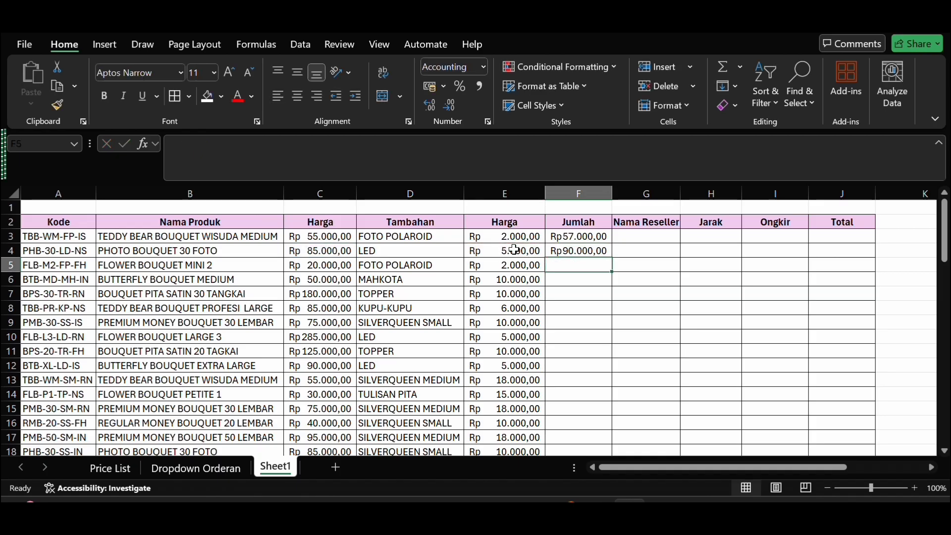
# Step: Fill the Jumlah formula from F4 down to F22 and auto-fit the width of column F
pyautogui.click(609, 252)
pyautogui.moveTo(611, 258); pyautogui.dragTo(598, 417)
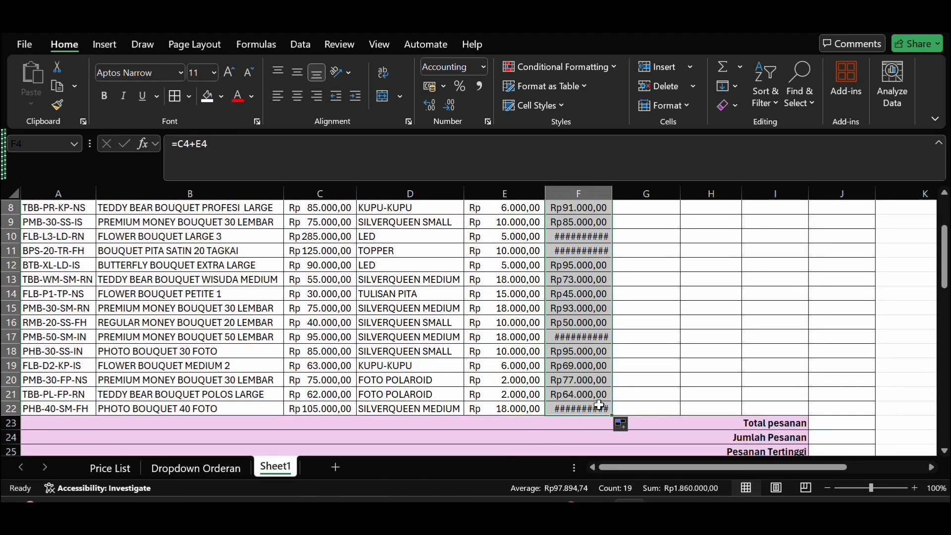
pyautogui.click(659, 255)
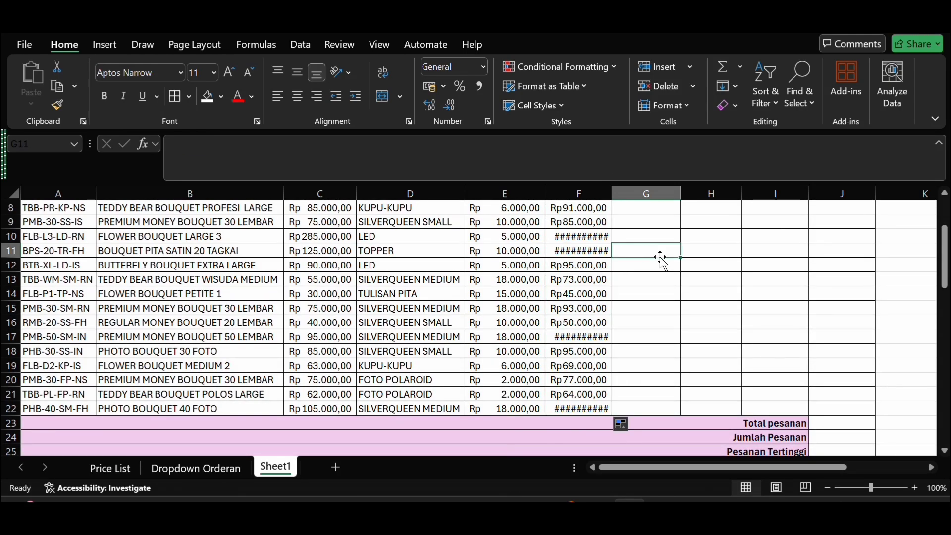
pyautogui.click(604, 251)
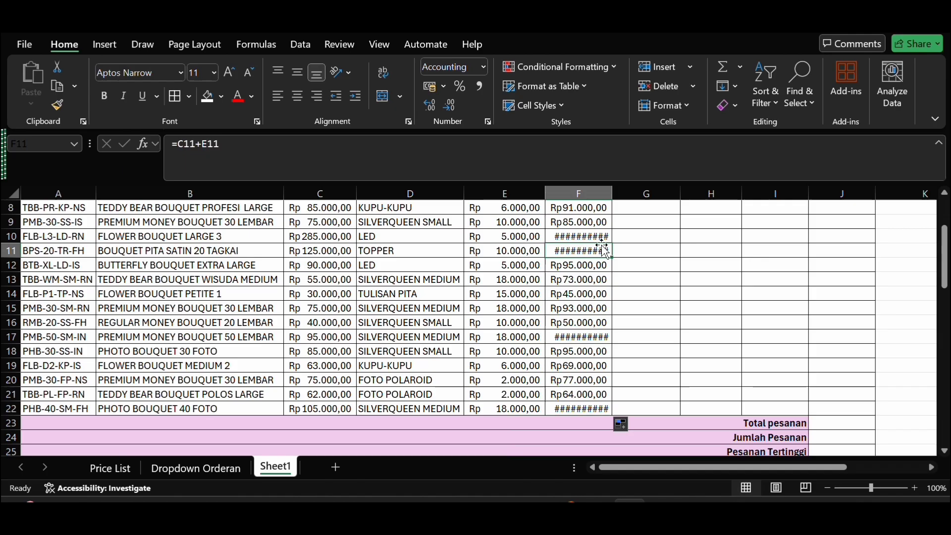
pyautogui.doubleClick(614, 193)
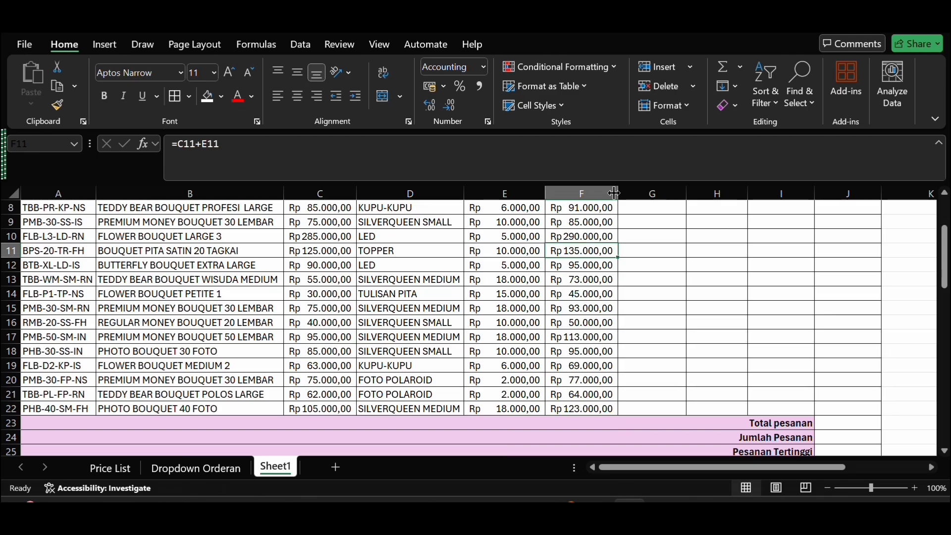
# Step: Examine the reseller code table and the shipping cost notes below the order table
pyautogui.scroll(-3, 686, 349)
pyautogui.scroll(-3, 686, 349)
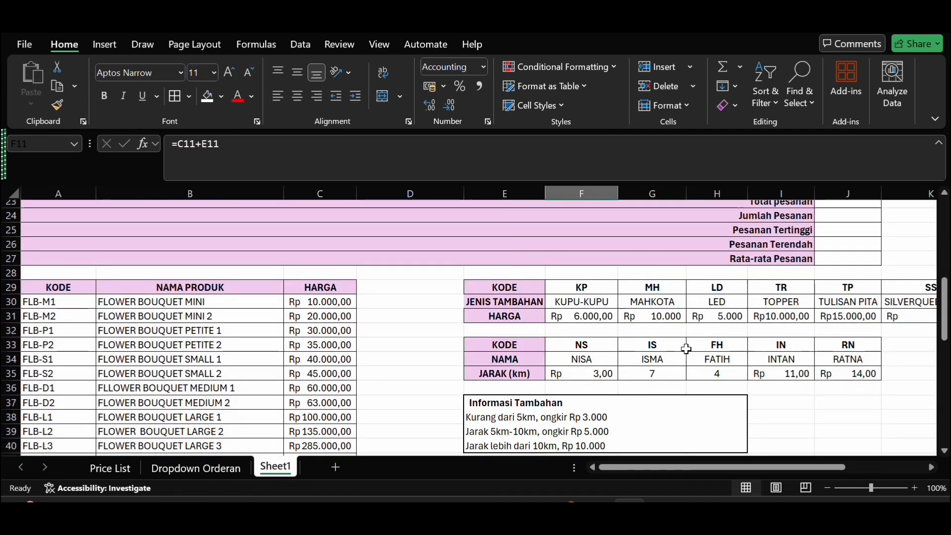
pyautogui.scroll(7, 602, 365)
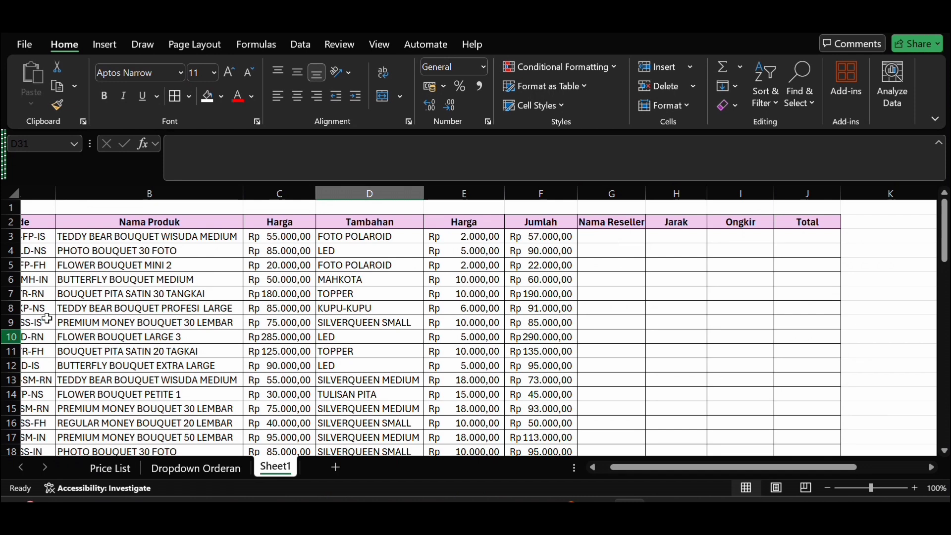
# Step: Start an HLOOKUP formula in G3, the first order's cell under Nama Reseller
pyautogui.hscroll(-2, 73, 297)
pyautogui.click(82, 240)
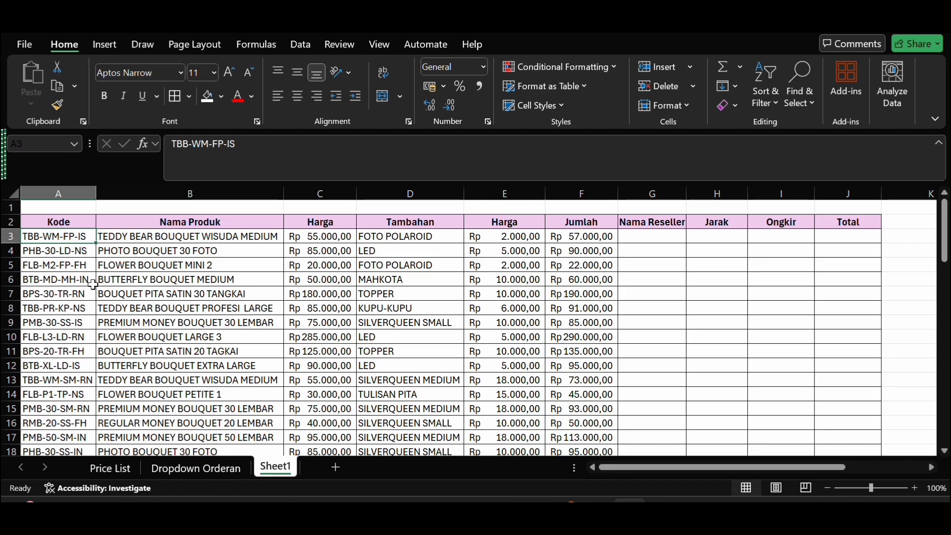
pyautogui.click(671, 241)
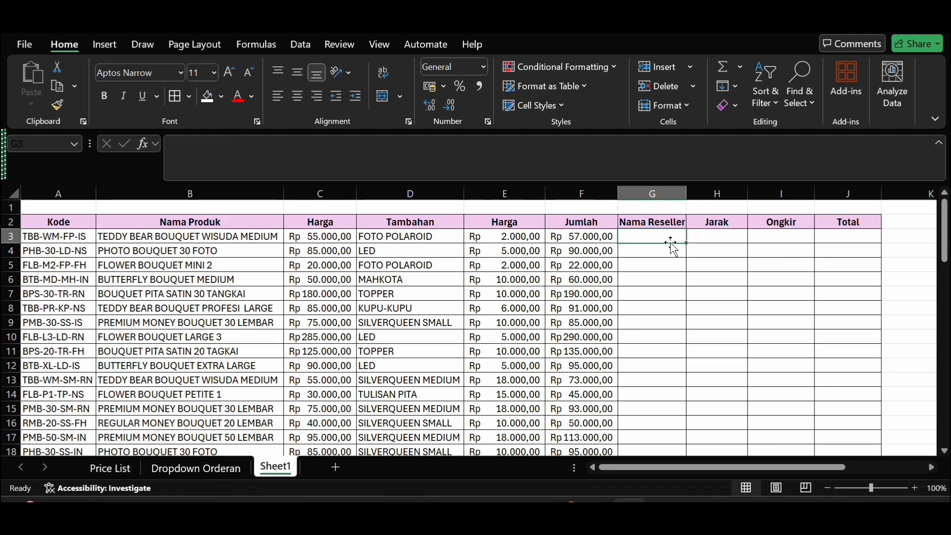
pyautogui.write('=')
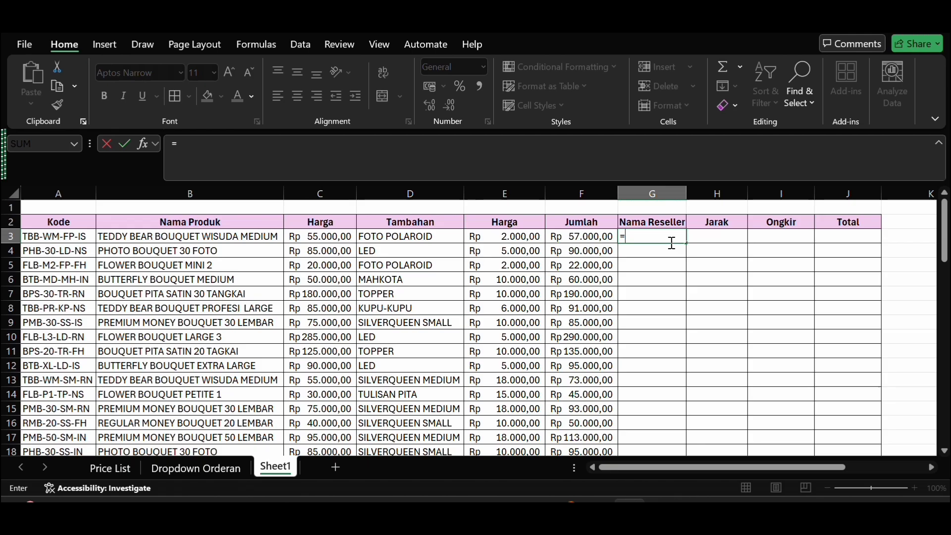
pyautogui.write('hlo')
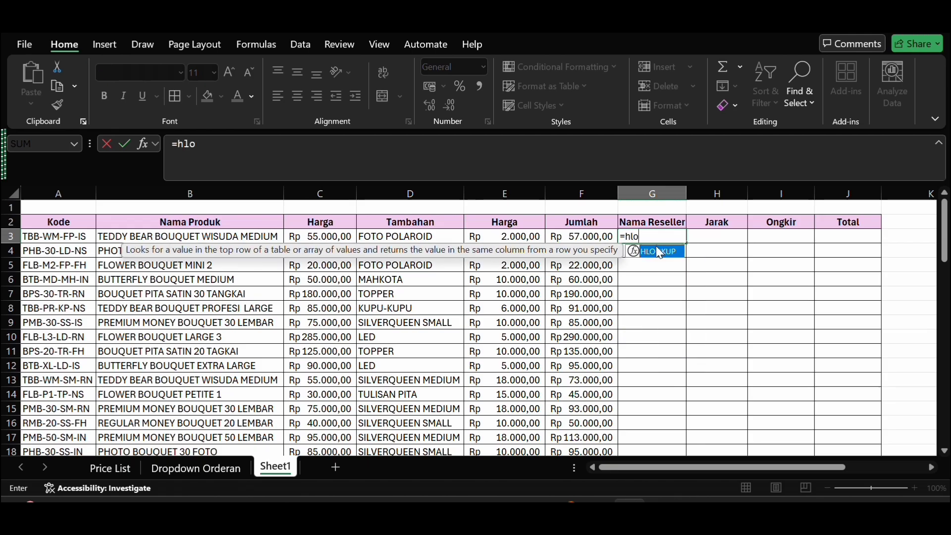
pyautogui.doubleClick(656, 253)
pyautogui.scroll(-7, 692, 358)
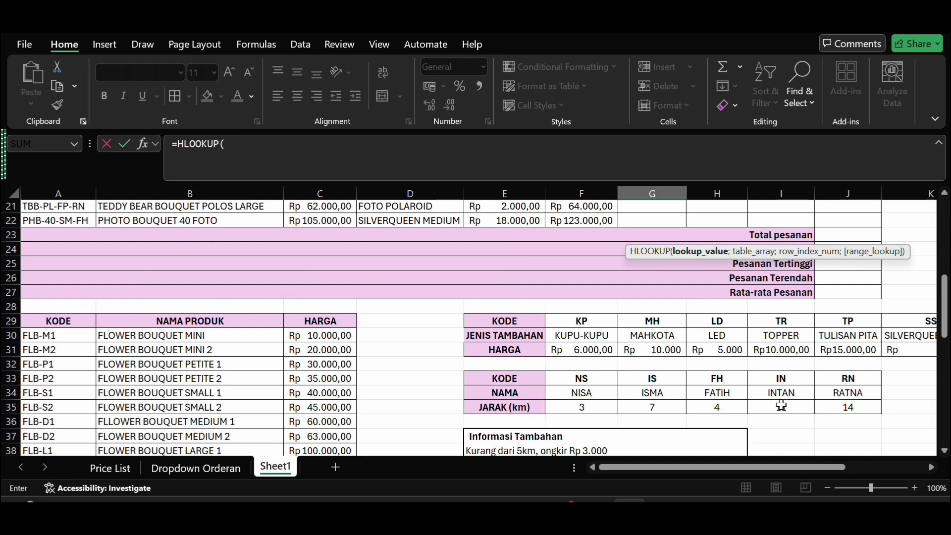
pyautogui.scroll(2, 792, 394)
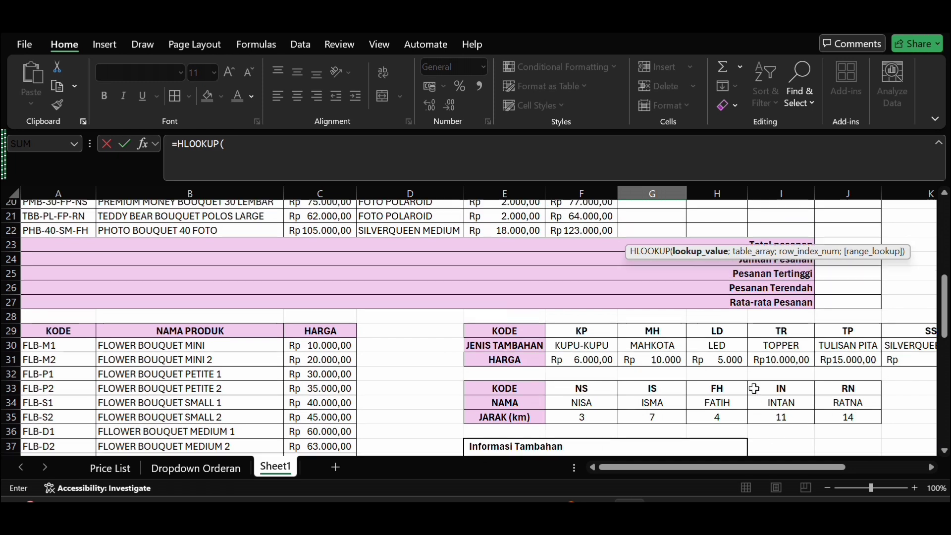
pyautogui.scroll(5, 754, 389)
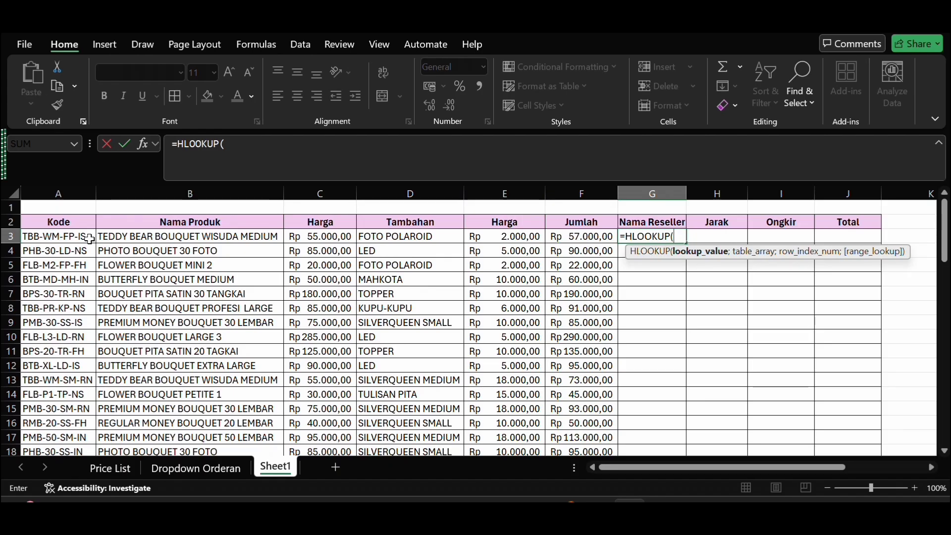
# Step: Set the G3 formula's lookup value to RIGHT(A3;2), the last two characters of the order code
pyautogui.click(272, 144)
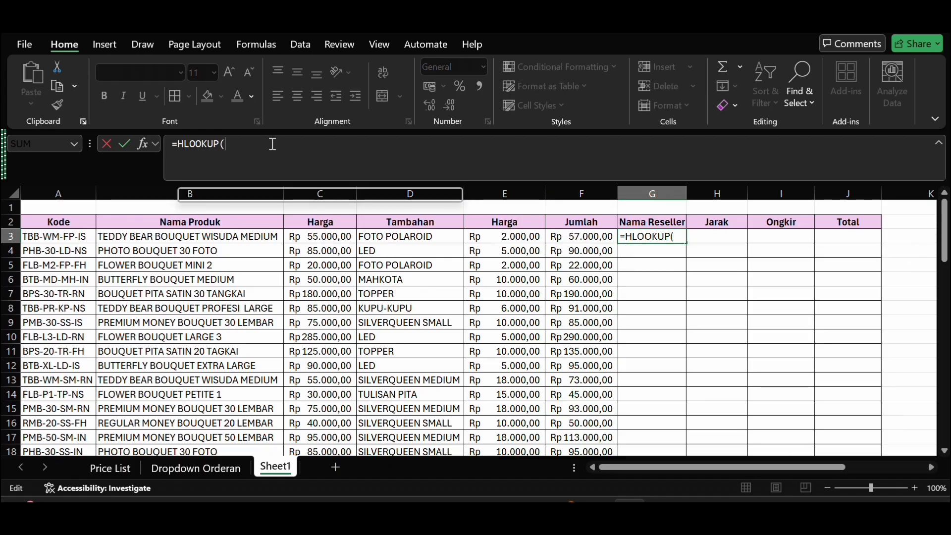
pyautogui.write('ri')
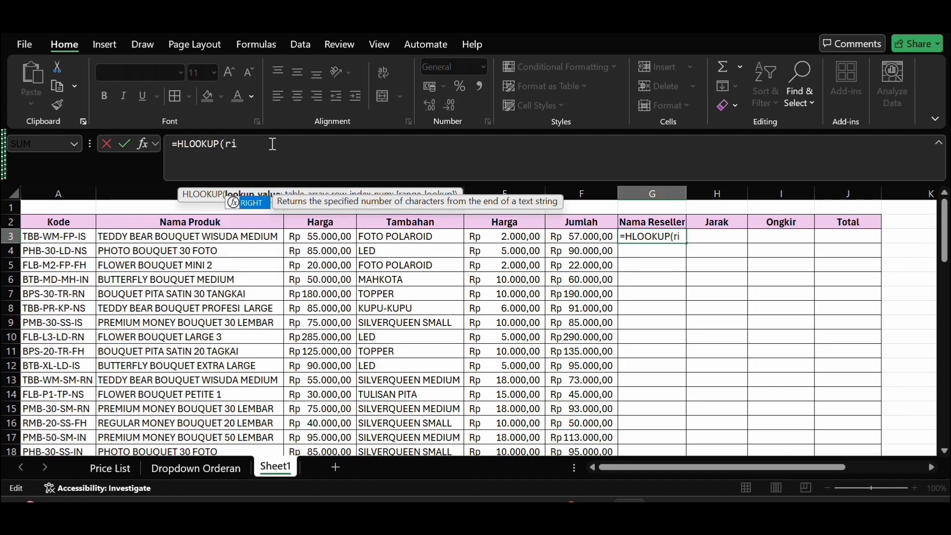
pyautogui.doubleClick(245, 203)
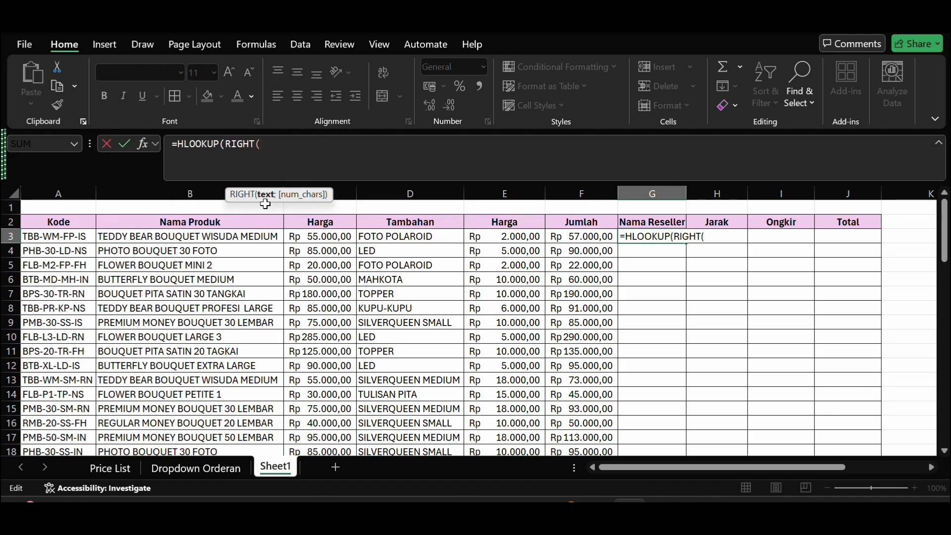
pyautogui.click(74, 237)
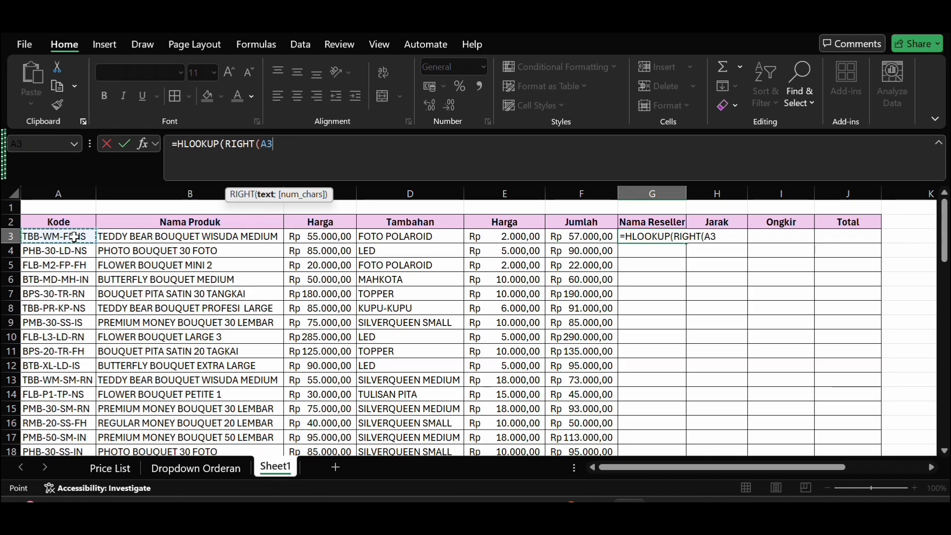
pyautogui.write(';')
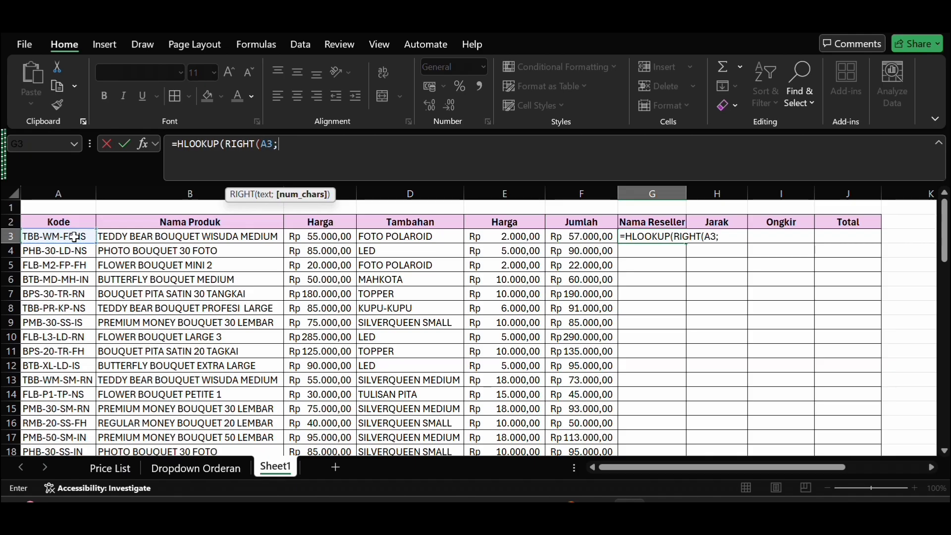
pyautogui.write('2')
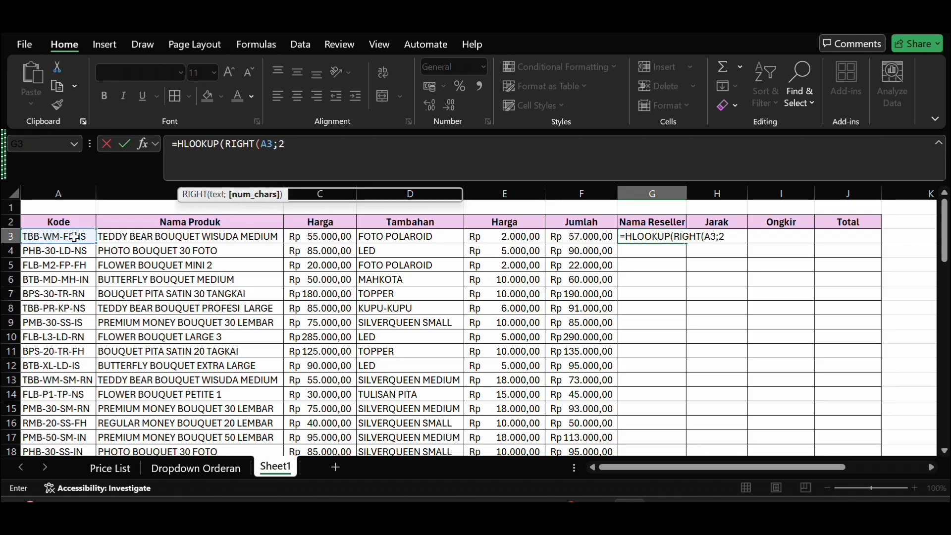
pyautogui.write(')')
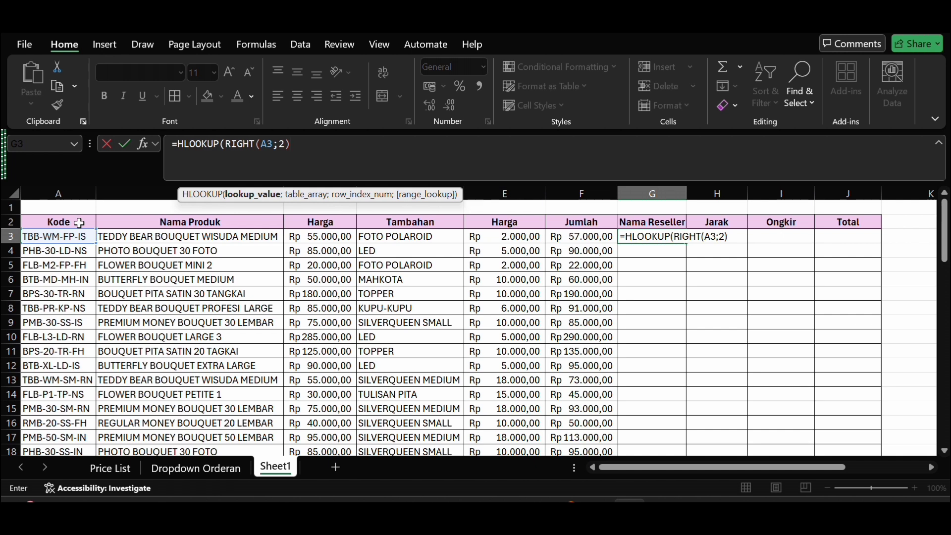
pyautogui.write(';')
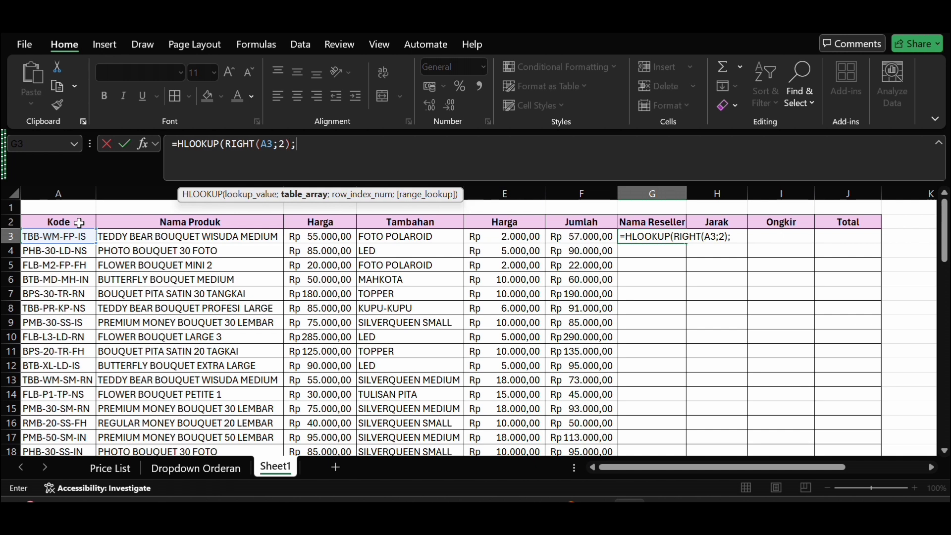
# Step: Add the reseller code table as the G3 formula's table array with the absolute reference $E$33:$J$35
pyautogui.scroll(-7, 589, 389)
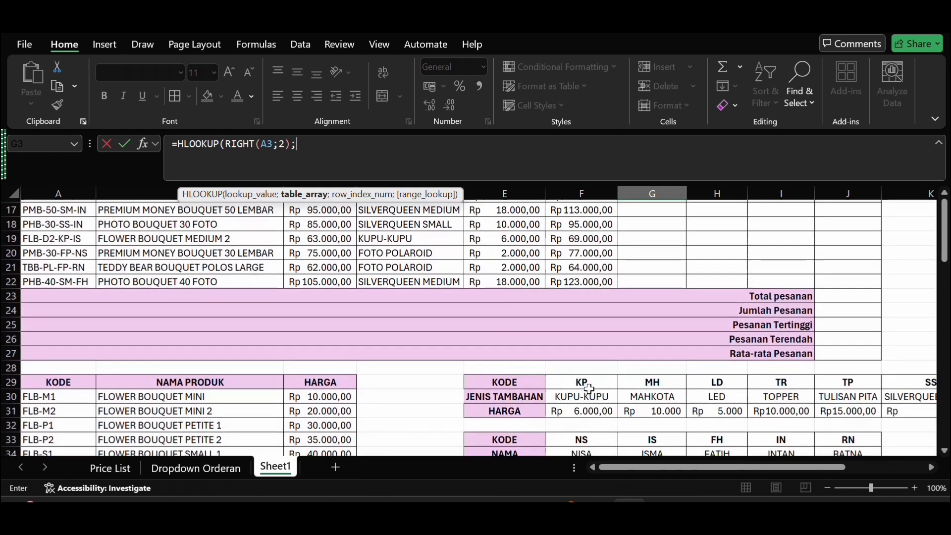
pyautogui.hscroll(2, 590, 390)
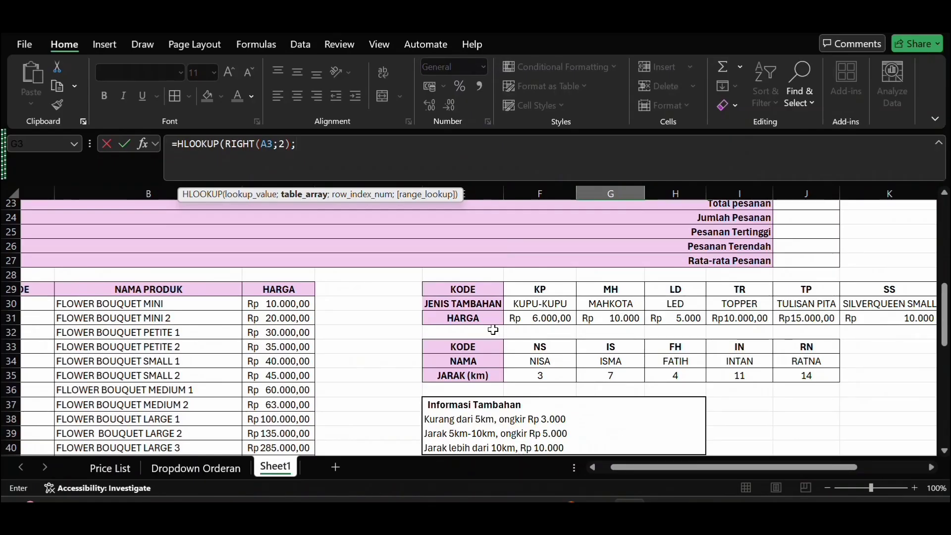
pyautogui.moveTo(444, 348); pyautogui.dragTo(794, 373)
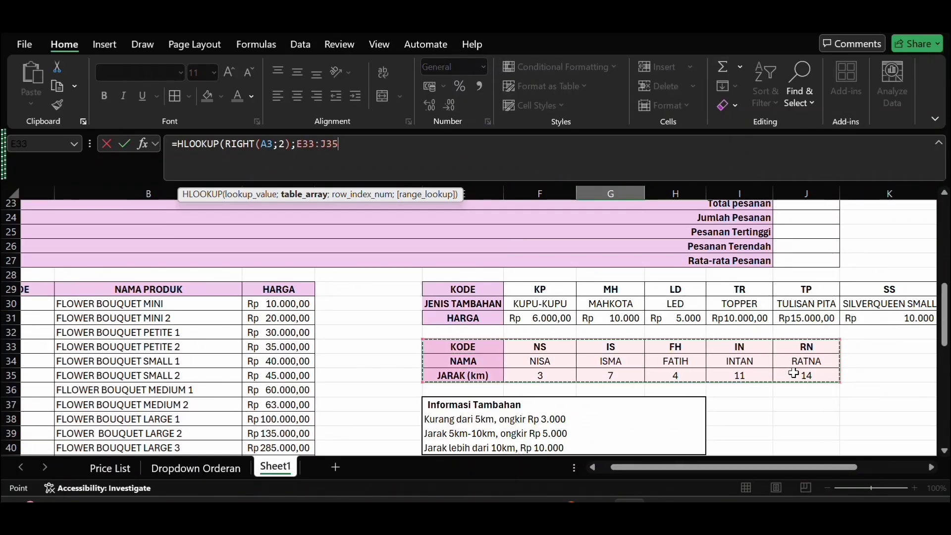
pyautogui.press('F4')
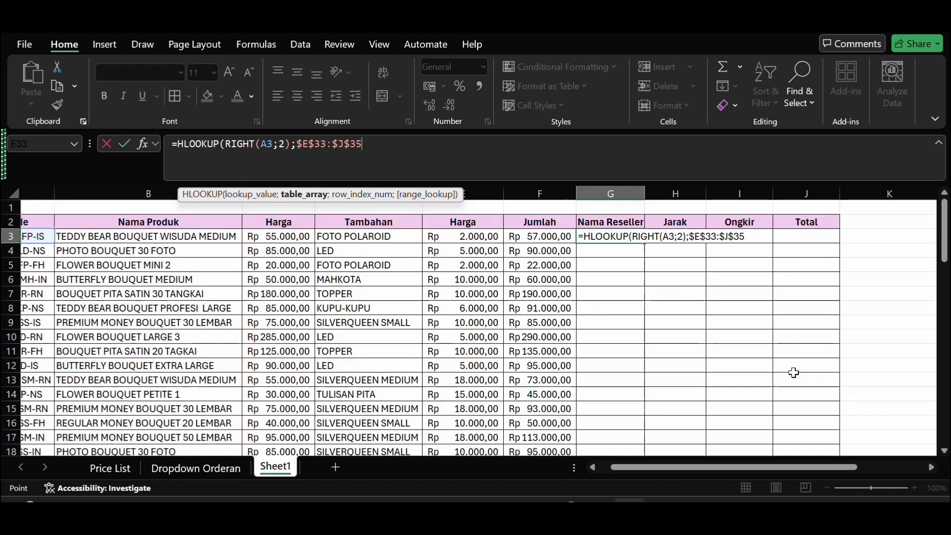
pyautogui.write(';')
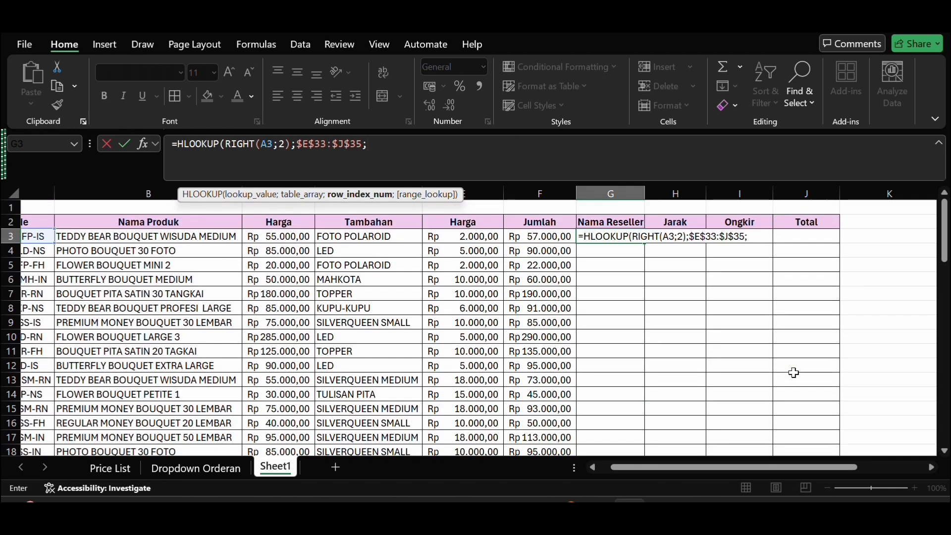
# Step: Complete the G3 formula with row index 2 and range lookup 0, giving =HLOOKUP(RIGHT(A3;2);$E$33:$J$35;2;0)
pyautogui.scroll(-9, 474, 265)
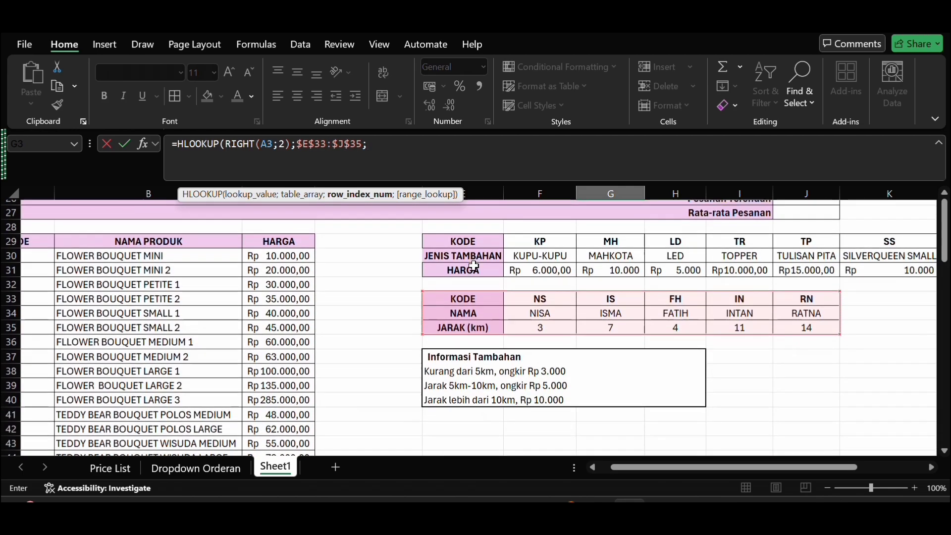
pyautogui.scroll(-1, 474, 266)
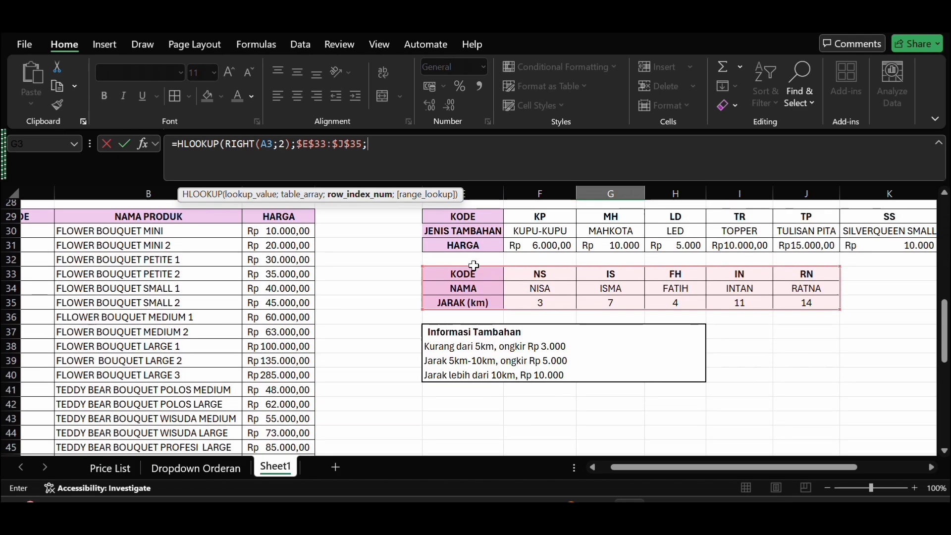
pyautogui.write('2')
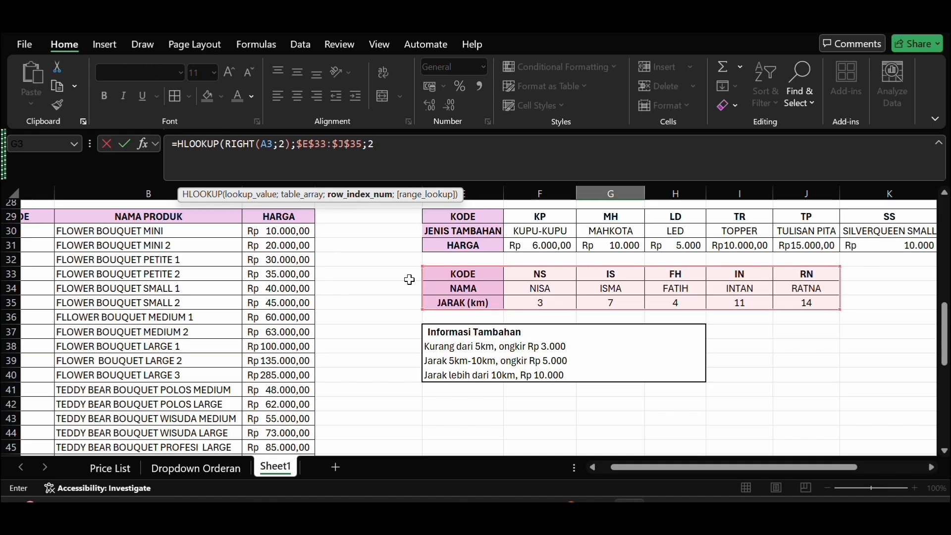
pyautogui.write(';0')
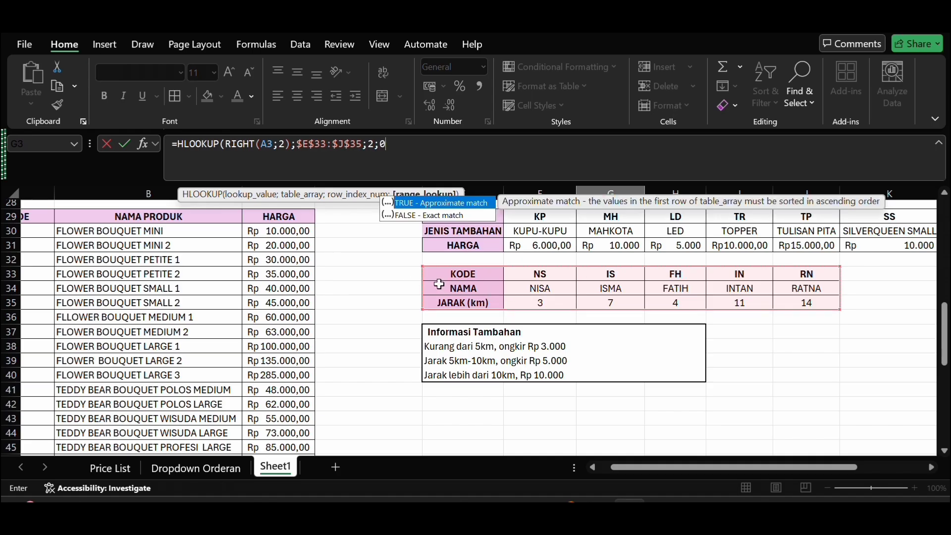
pyautogui.write(')')
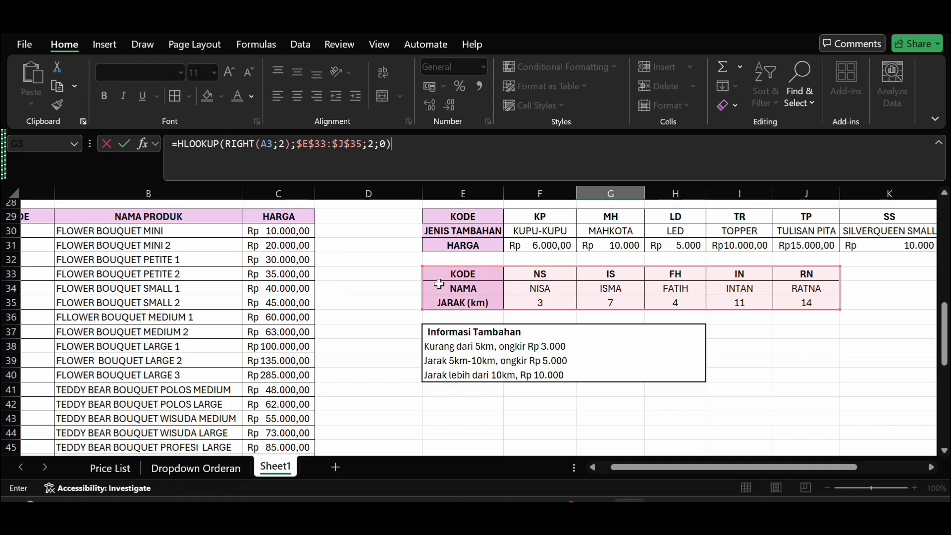
pyautogui.press('BackSpace')
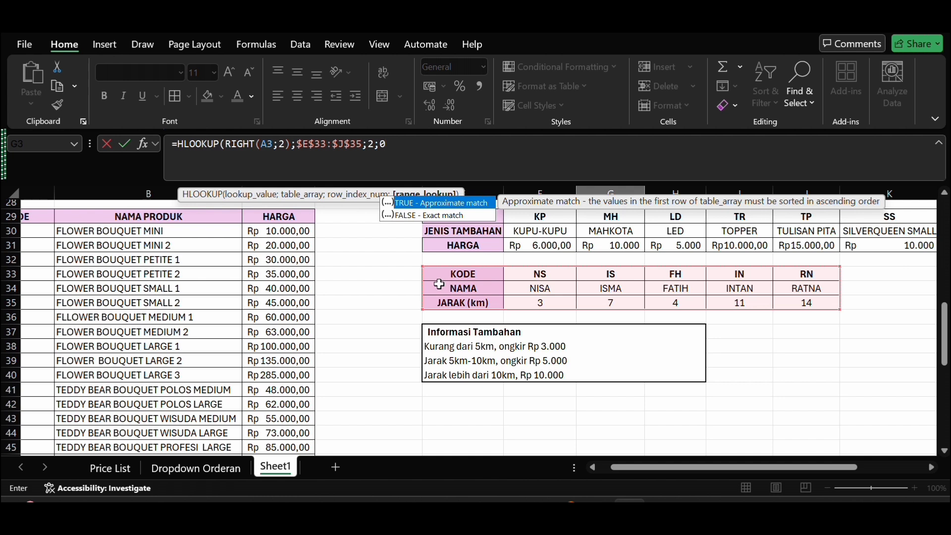
pyautogui.write(')')
pyautogui.press('Return')
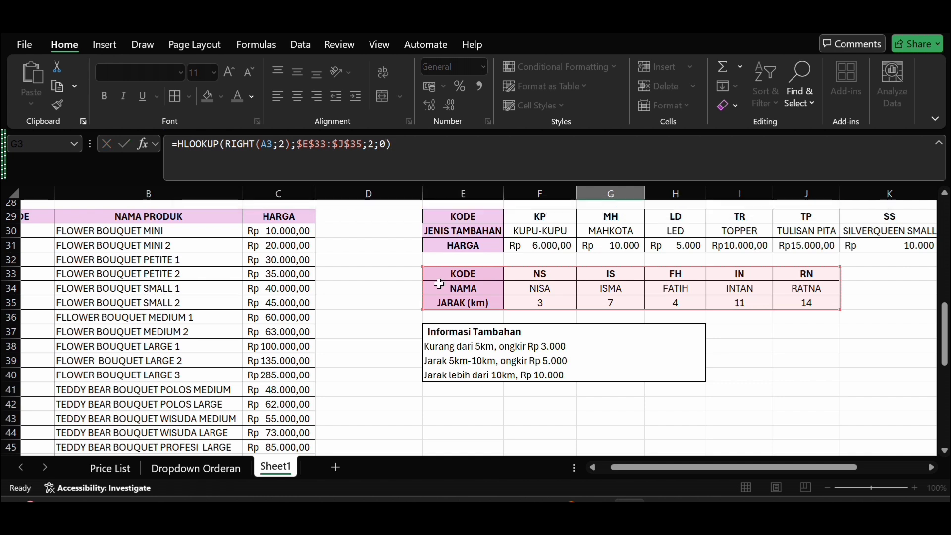
# Step: Fill the Nama Reseller formula from G3 down to G22
pyautogui.scroll(1, 785, 271)
pyautogui.scroll(-1, 785, 271)
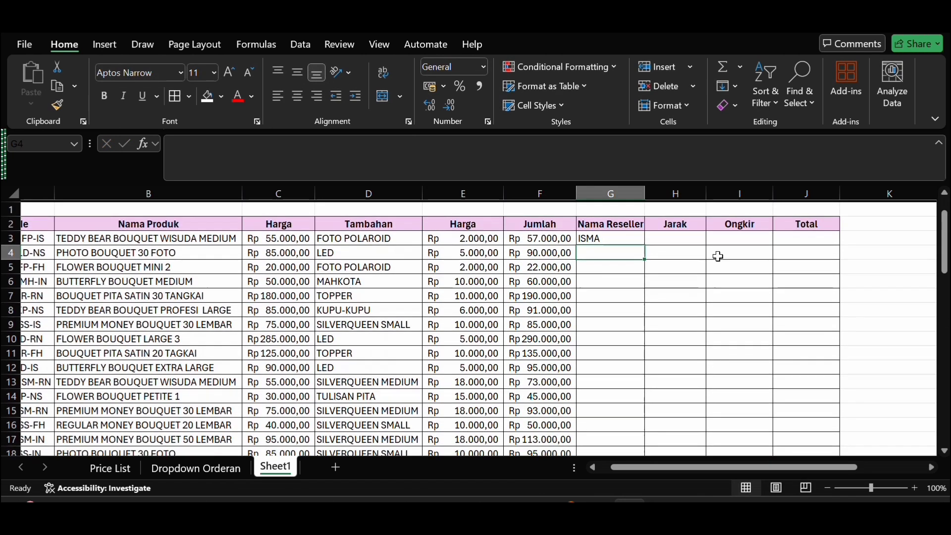
pyautogui.click(615, 234)
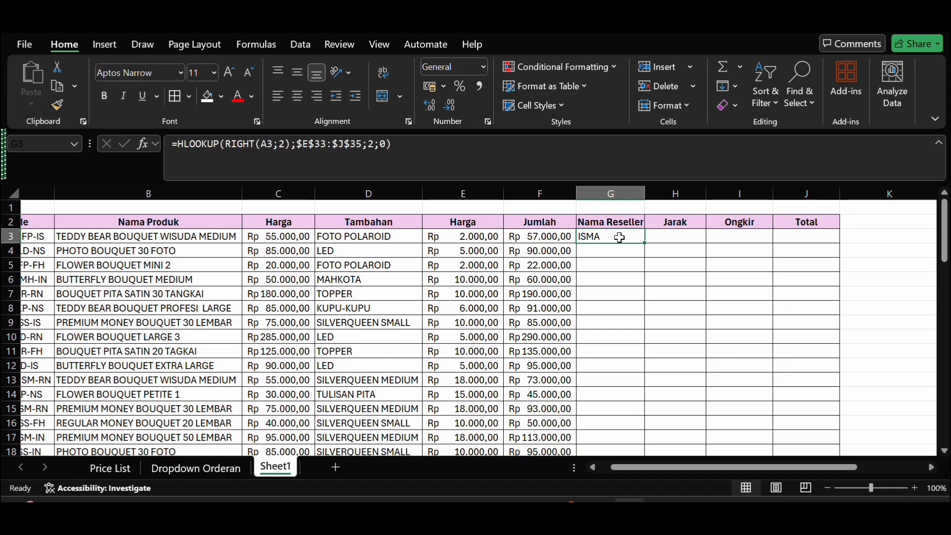
pyautogui.moveTo(642, 239); pyautogui.dragTo(626, 383)
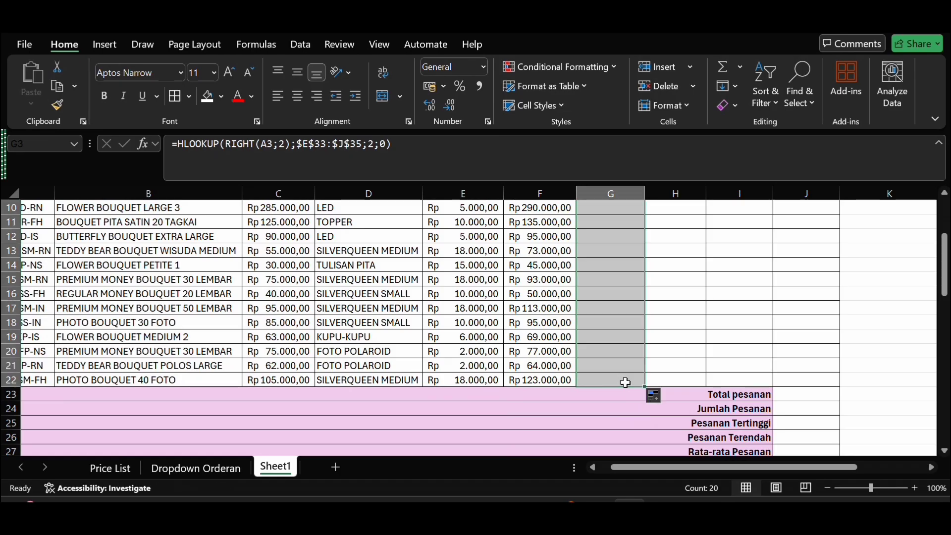
pyautogui.scroll(3, 654, 359)
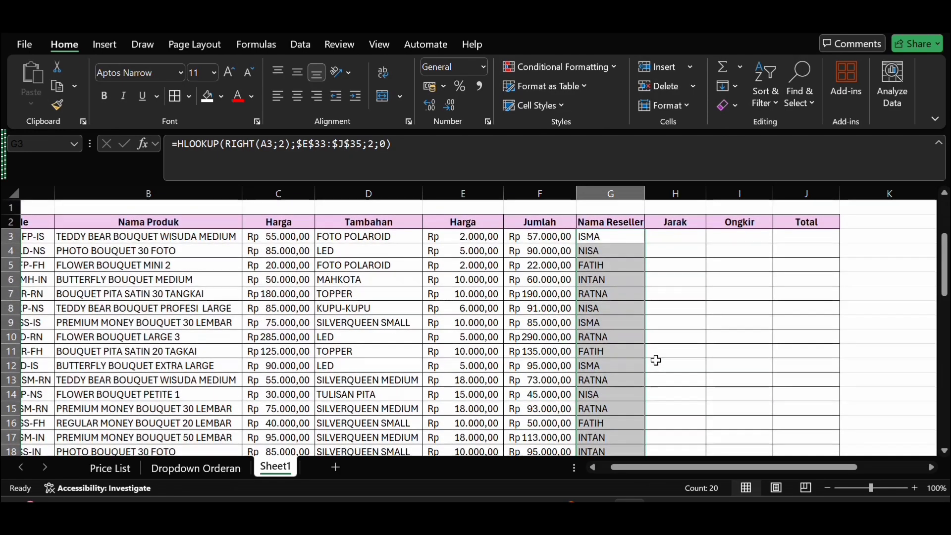
pyautogui.click(669, 242)
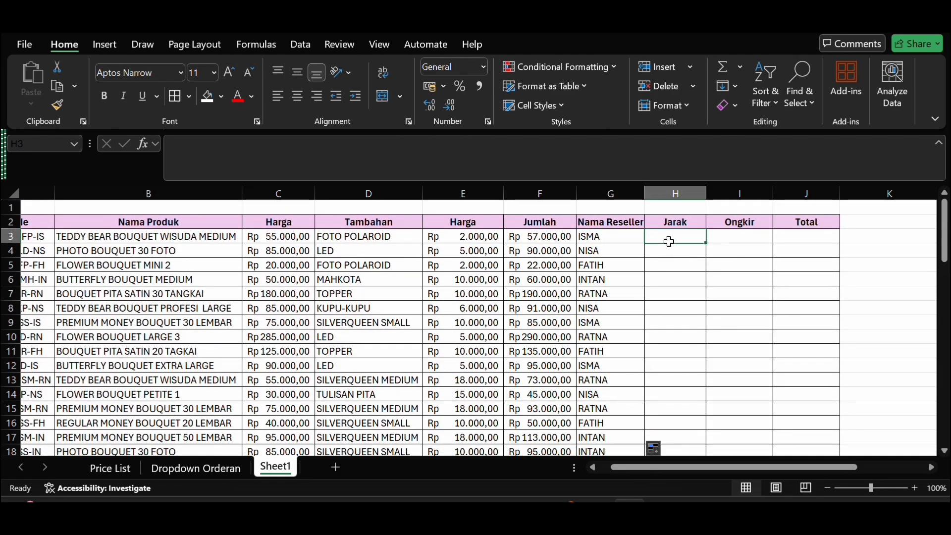
pyautogui.write('=')
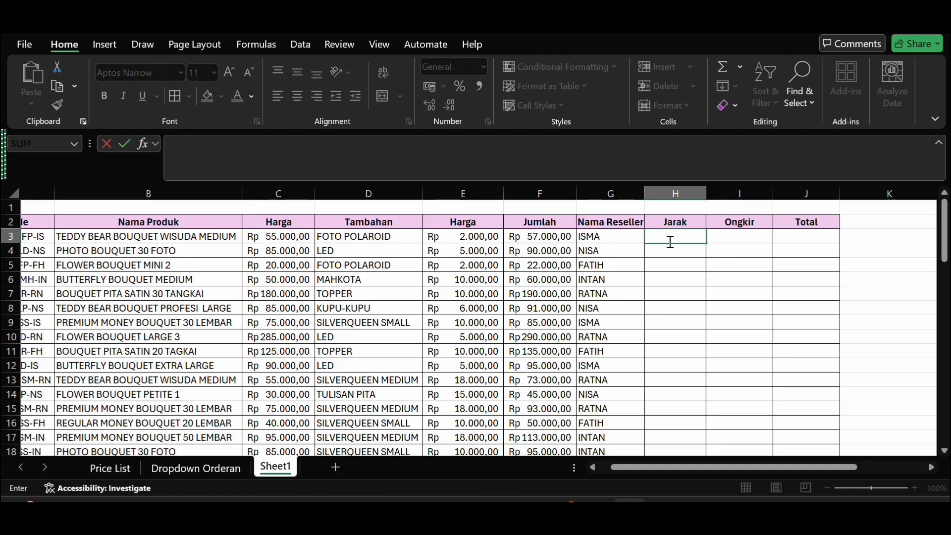
pyautogui.press('Escape')
# Step: Start an HLOOKUP formula in H3 under Jarak with RIGHT(A3;2) as the lookup value
pyautogui.click(613, 235)
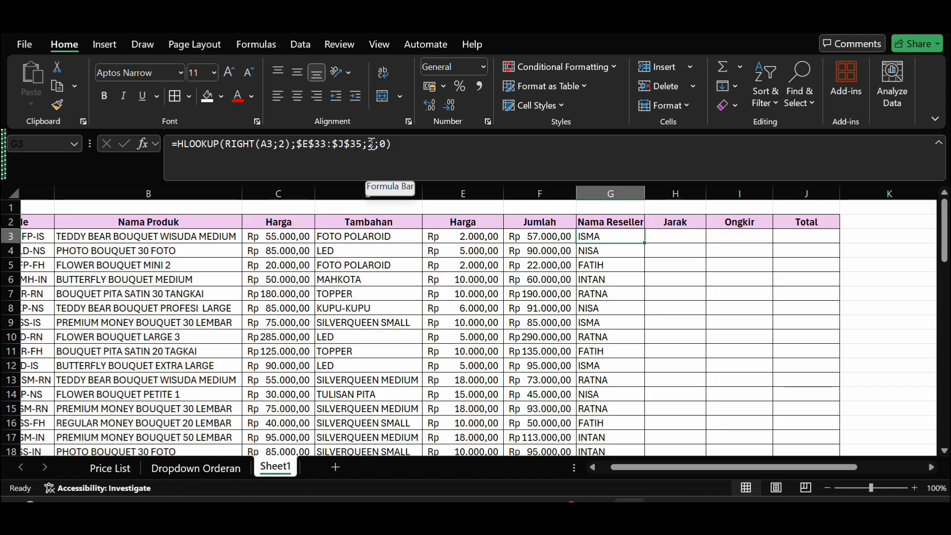
pyautogui.click(674, 232)
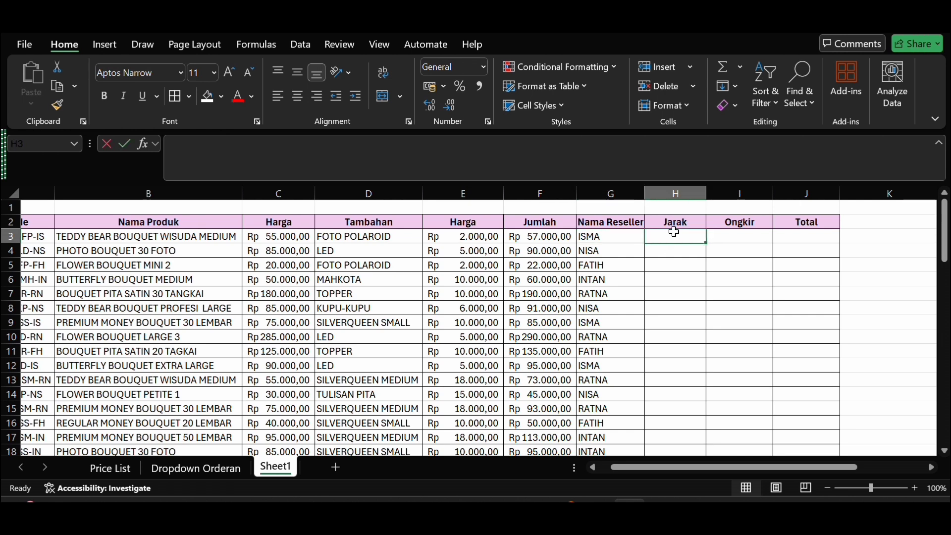
pyautogui.write('=')
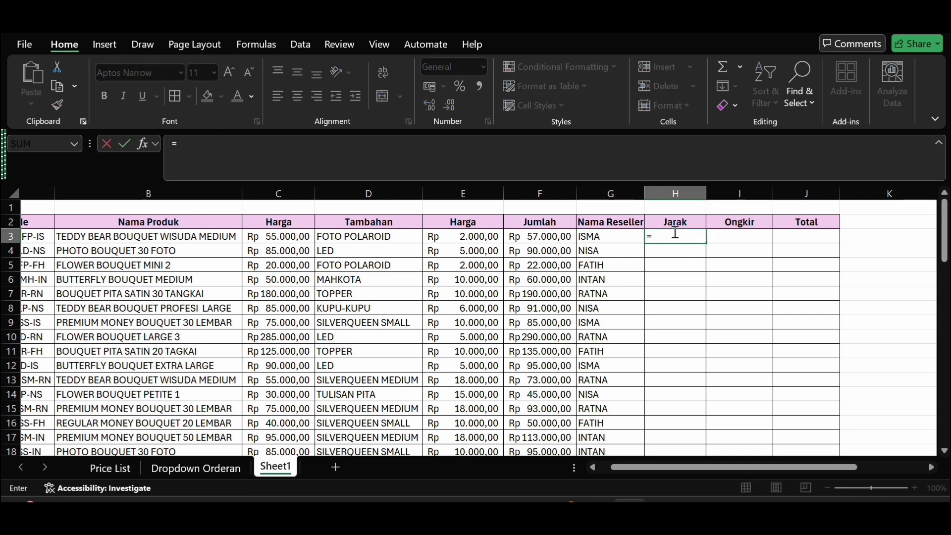
pyautogui.write('hlo')
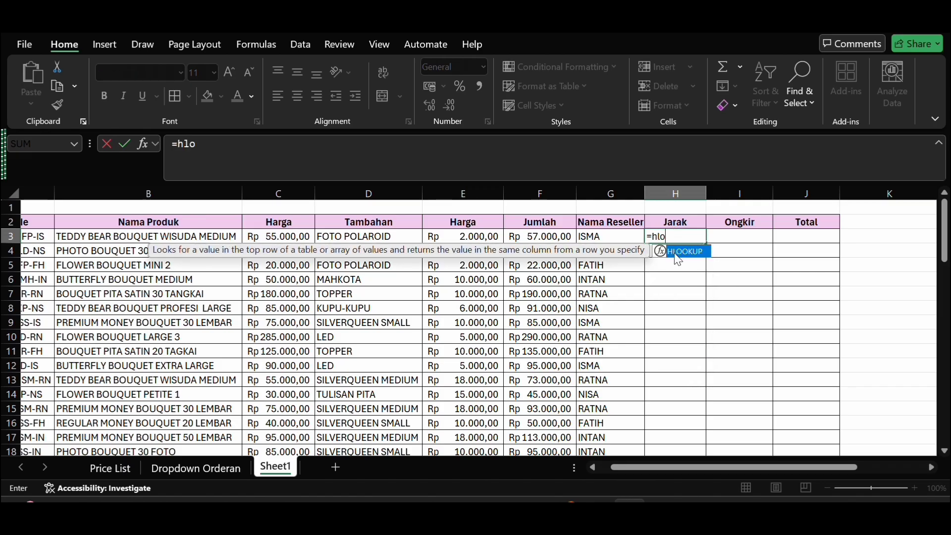
pyautogui.doubleClick(678, 253)
pyautogui.write('righ')
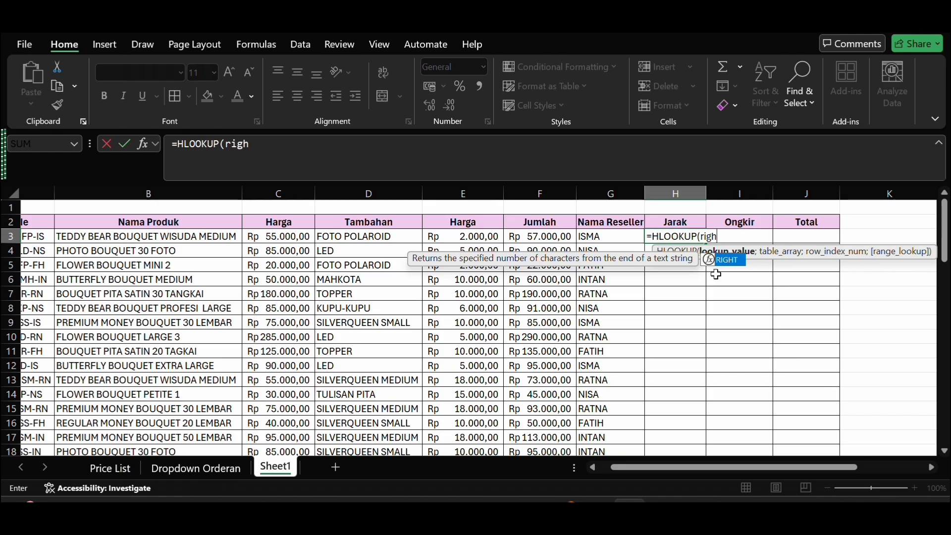
pyautogui.doubleClick(718, 260)
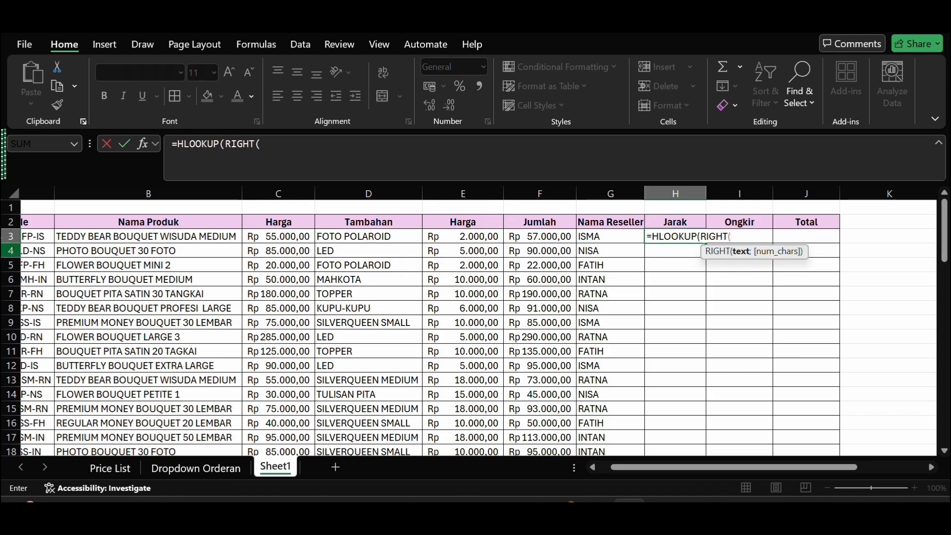
pyautogui.click(38, 237)
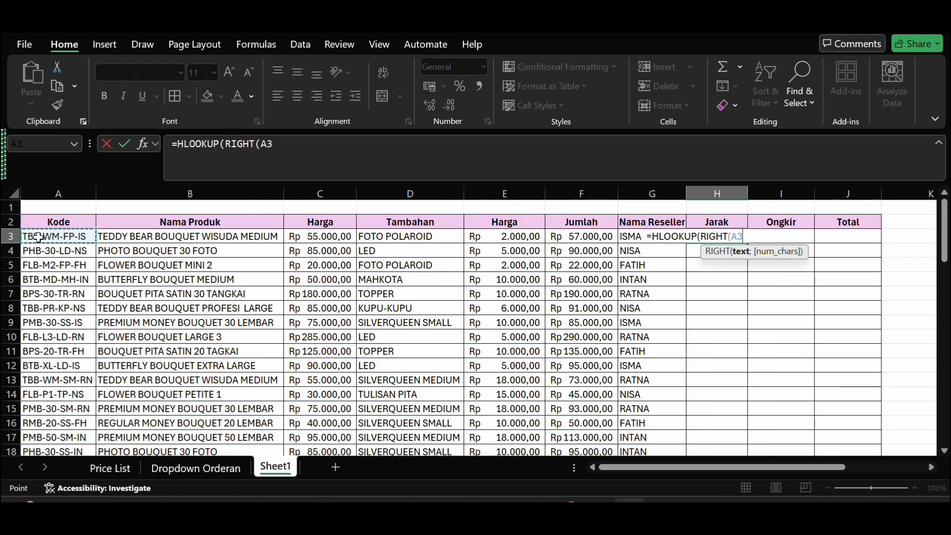
pyautogui.write(';2')
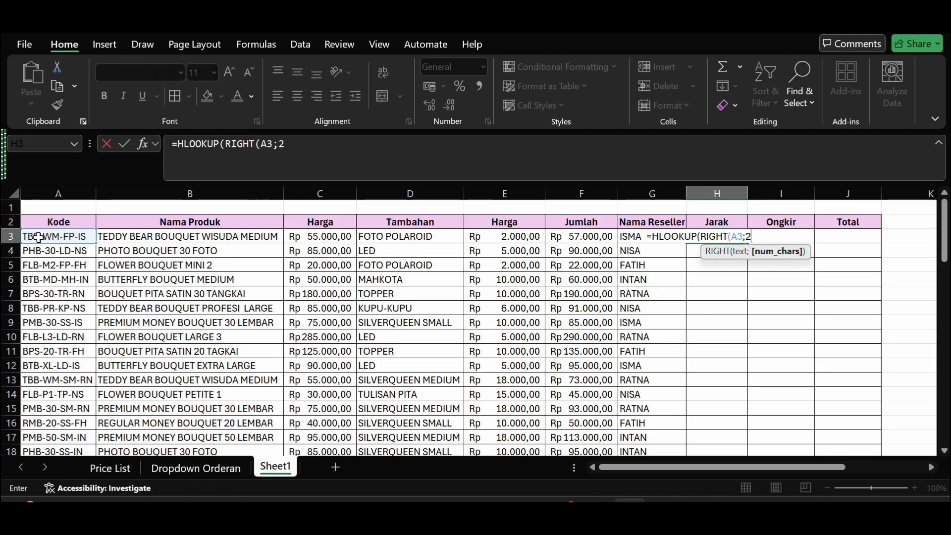
pyautogui.write(');')
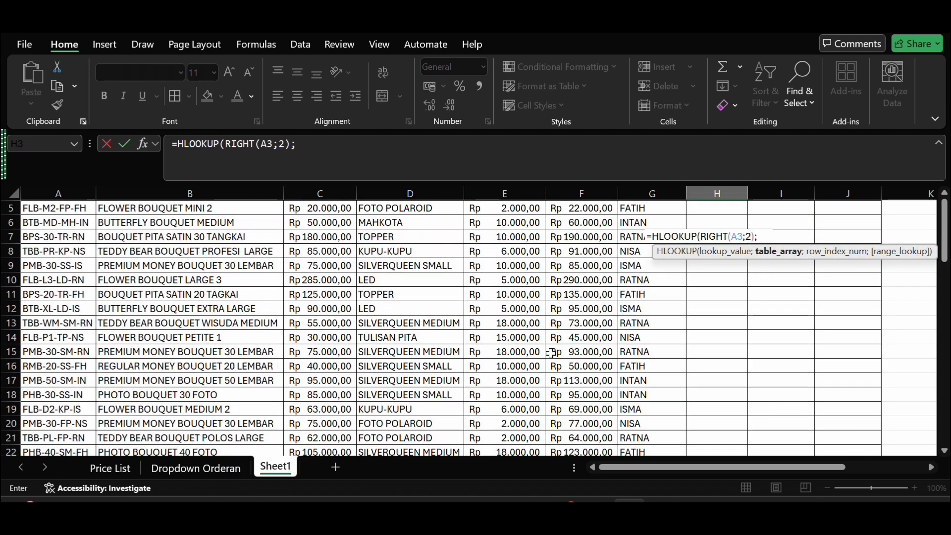
# Step: Add the reseller code table as the H3 formula's table array with the absolute reference $E$33:$J$35
pyautogui.scroll(-7, 552, 353)
pyautogui.scroll(-1, 551, 353)
pyautogui.moveTo(495, 296); pyautogui.dragTo(862, 319)
pyautogui.press('F4')
pyautogui.scroll(4, 863, 320)
pyautogui.scroll(4, 862, 320)
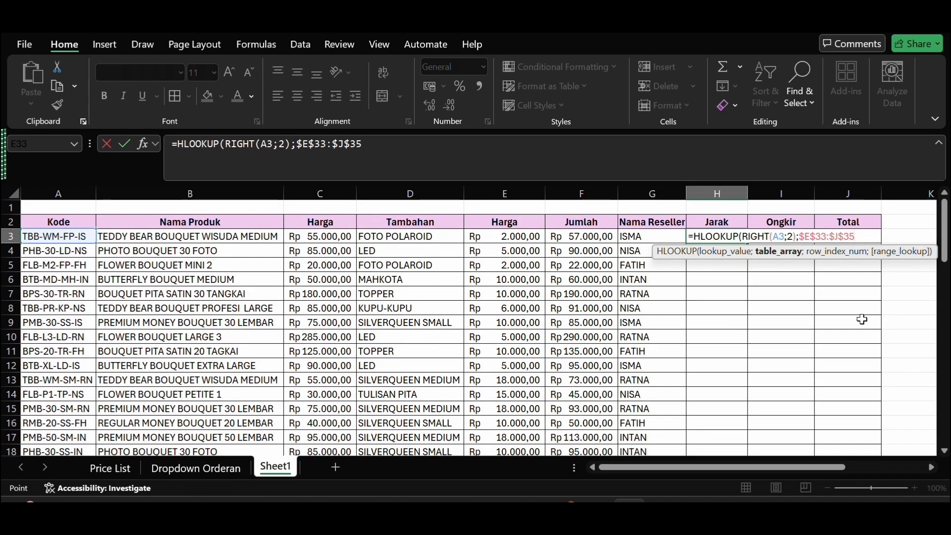
# Step: Complete the H3 formula with row index 3 and range lookup 0, giving =HLOOKUP(RIGHT(A3;2);$E$33:$J$35;3;0)
pyautogui.write(';3')
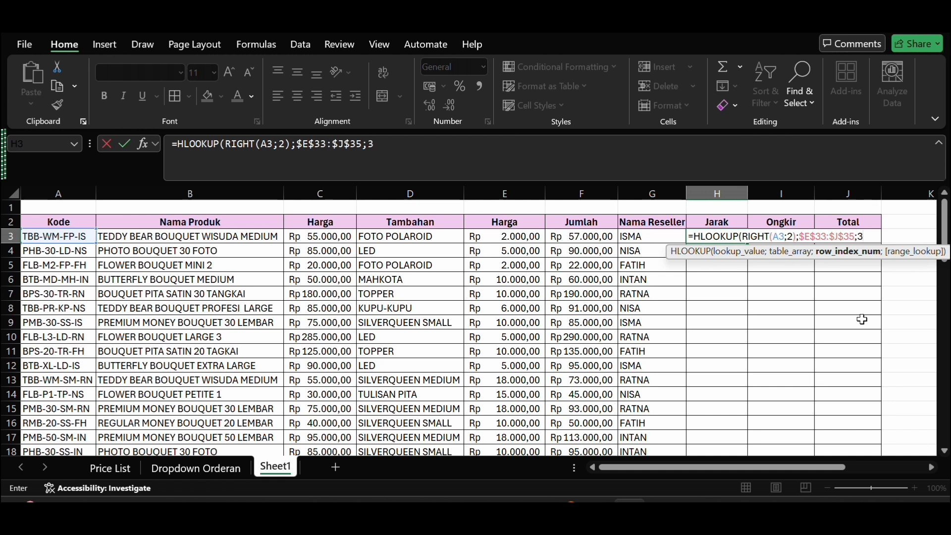
pyautogui.scroll(-10, 863, 319)
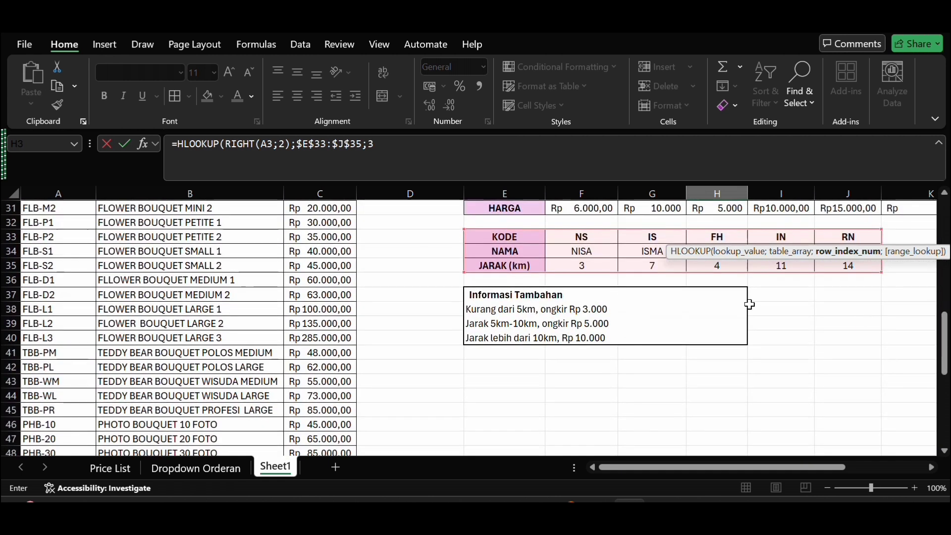
pyautogui.scroll(10, 551, 278)
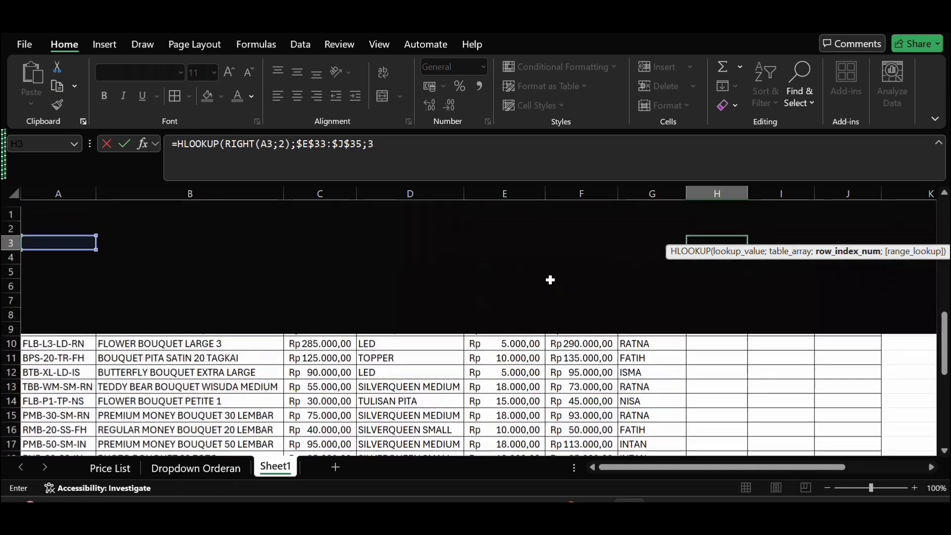
pyautogui.write(';0')
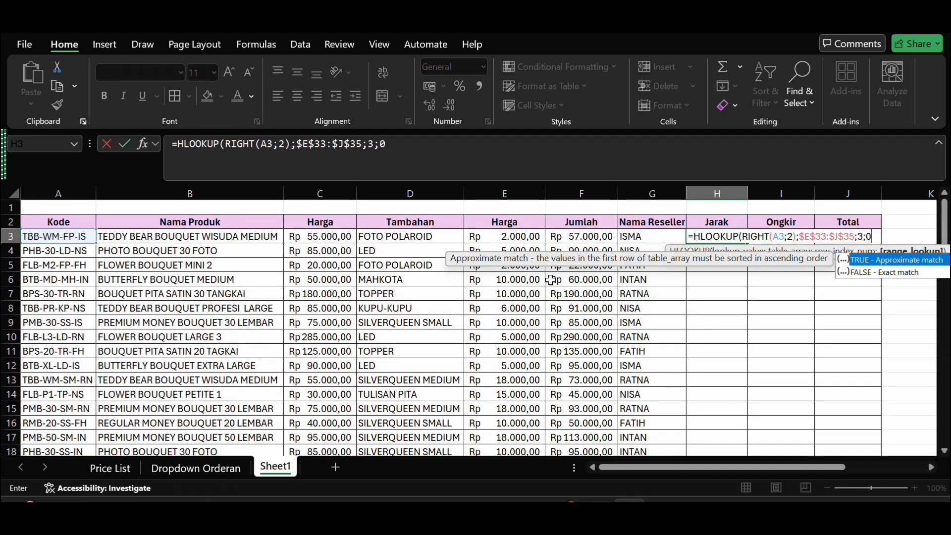
pyautogui.press('Return')
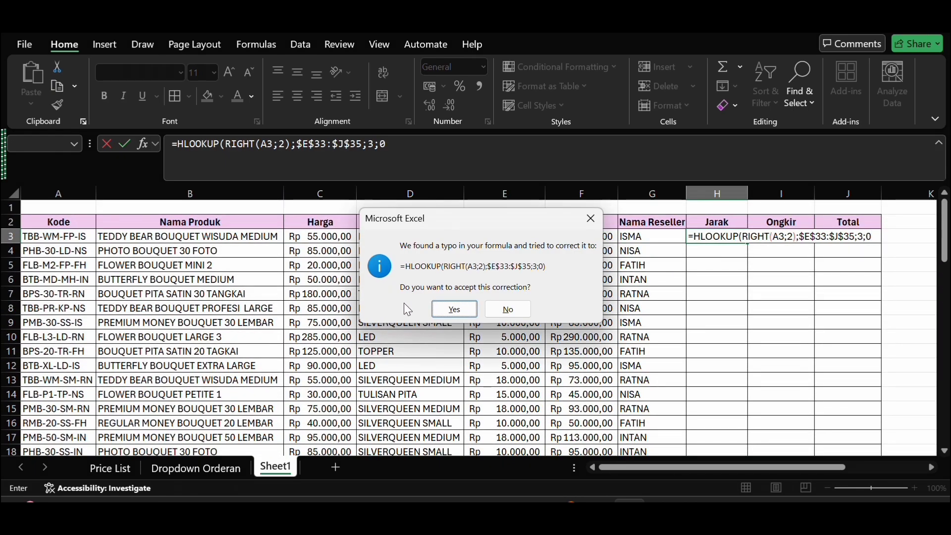
pyautogui.click(456, 310)
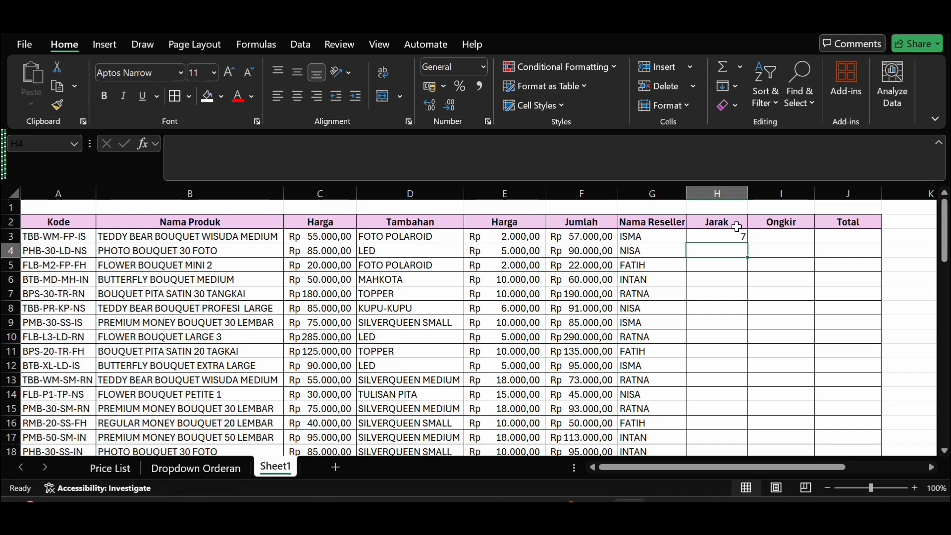
# Step: Fill the Jarak formula from H3 down to H22
pyautogui.click(737, 235)
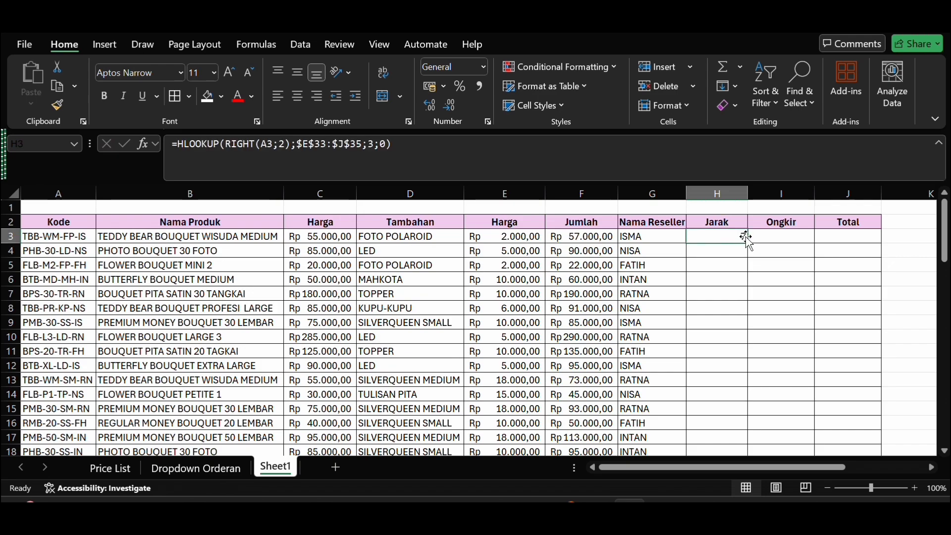
pyautogui.moveTo(748, 243); pyautogui.dragTo(719, 383)
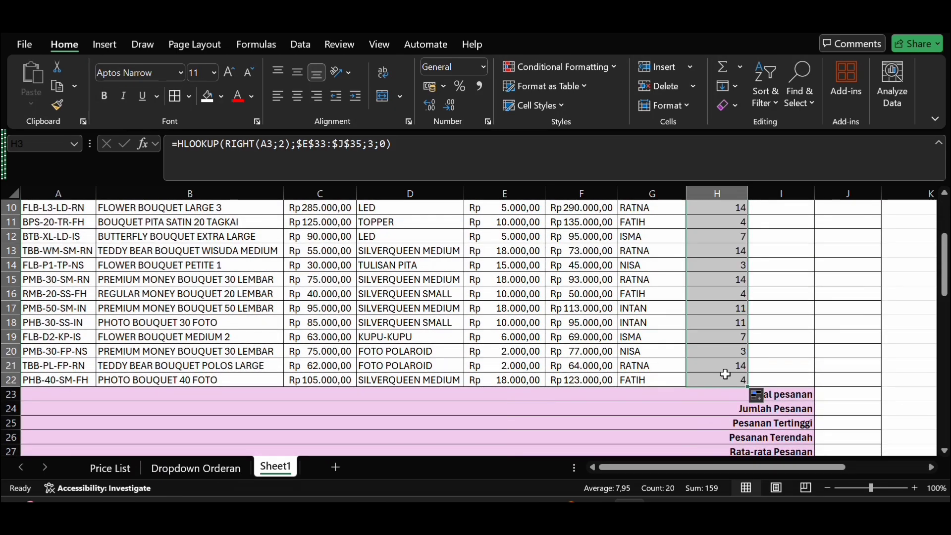
pyautogui.scroll(4, 753, 393)
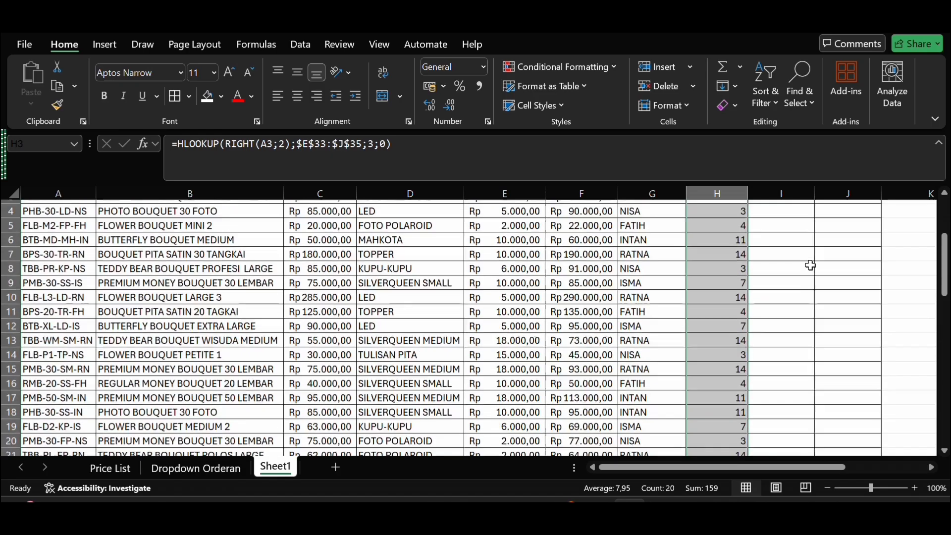
pyautogui.scroll(-1, 811, 266)
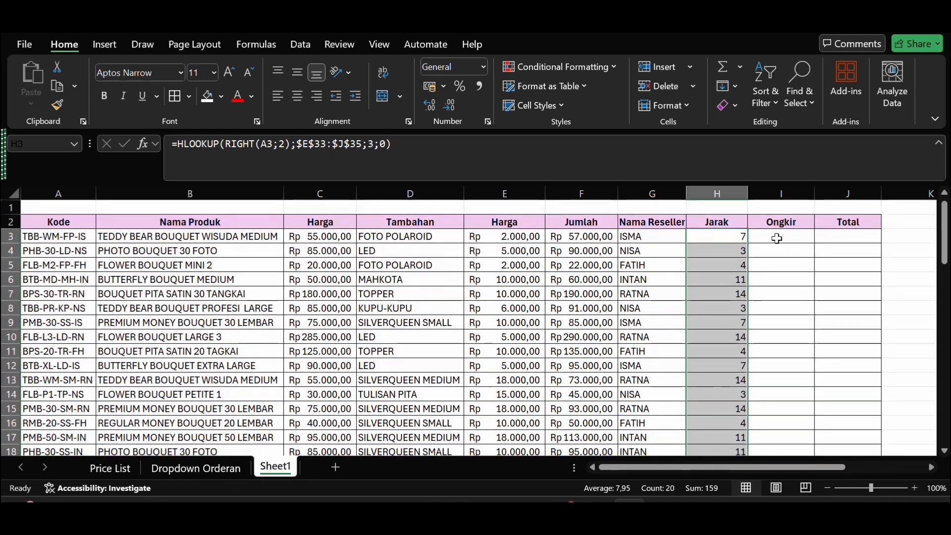
# Step: Check the shipping rules under Informasi Tambahan and start an IF formula in I3 under Ongkir
pyautogui.click(782, 238)
pyautogui.scroll(-8, 778, 238)
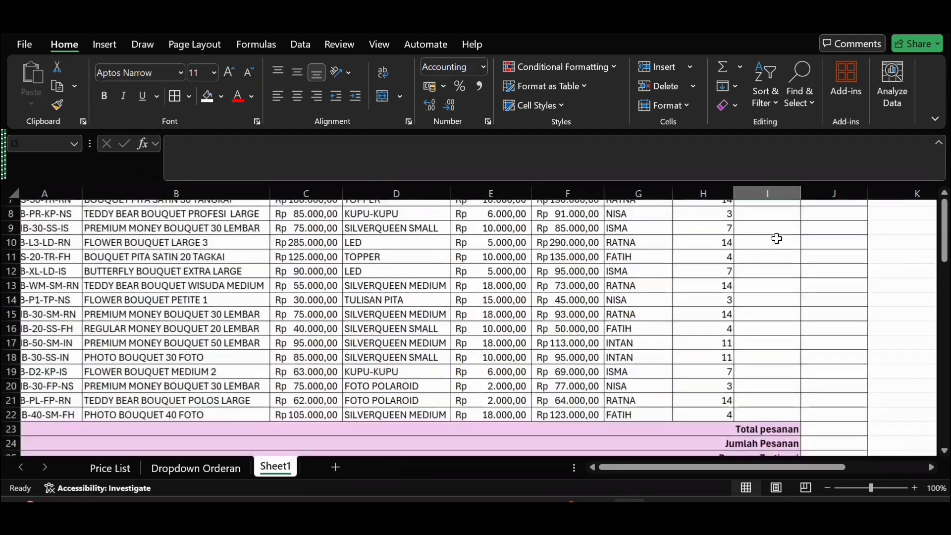
pyautogui.scroll(-1, 777, 238)
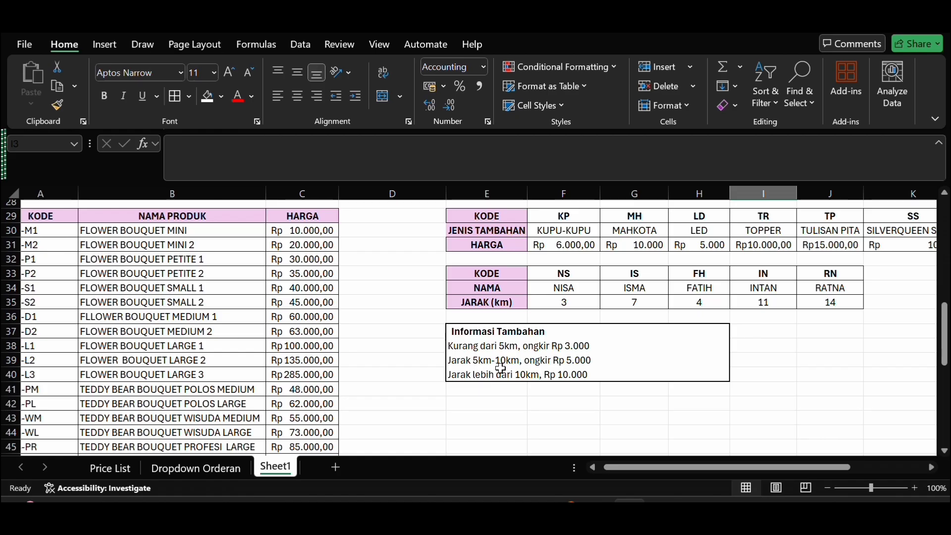
pyautogui.scroll(3, 593, 395)
pyautogui.scroll(6, 593, 394)
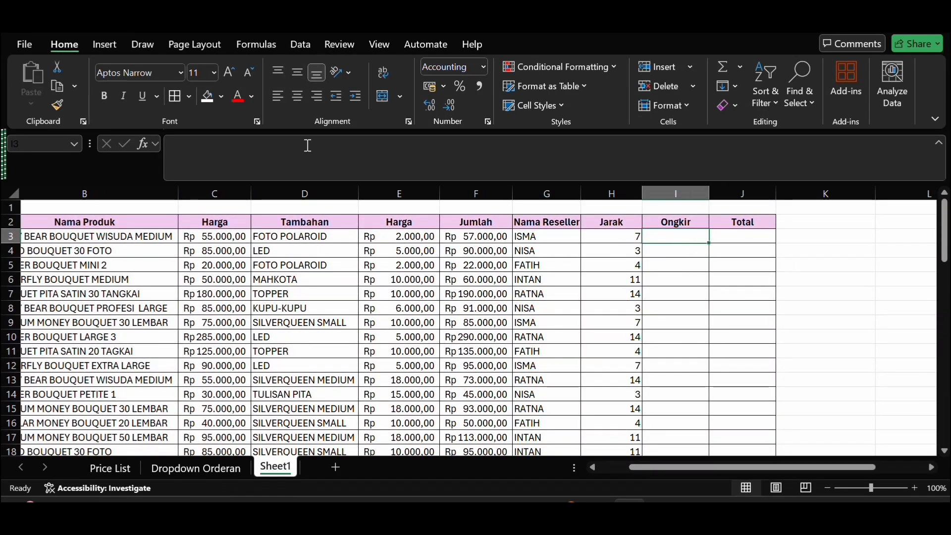
pyautogui.click(253, 152)
pyautogui.write('=')
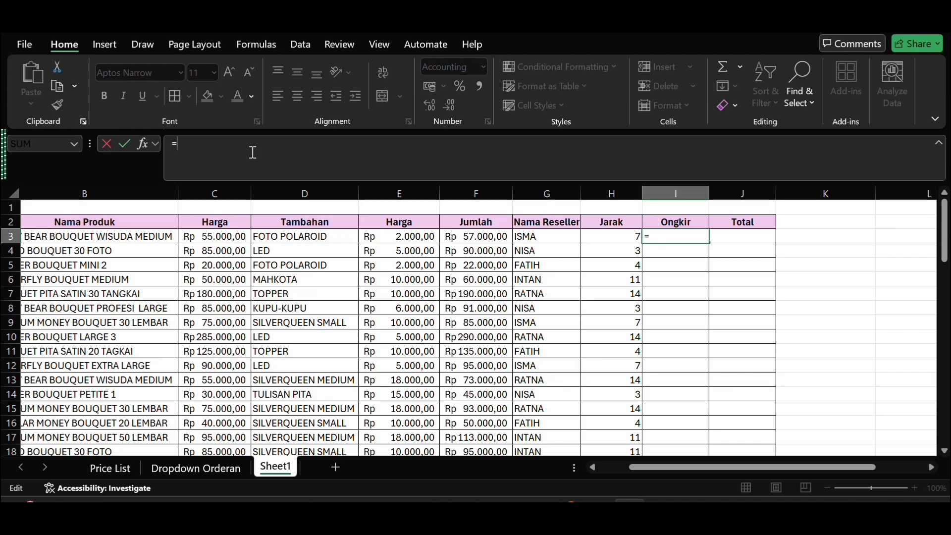
pyautogui.press('Escape')
pyautogui.write('=')
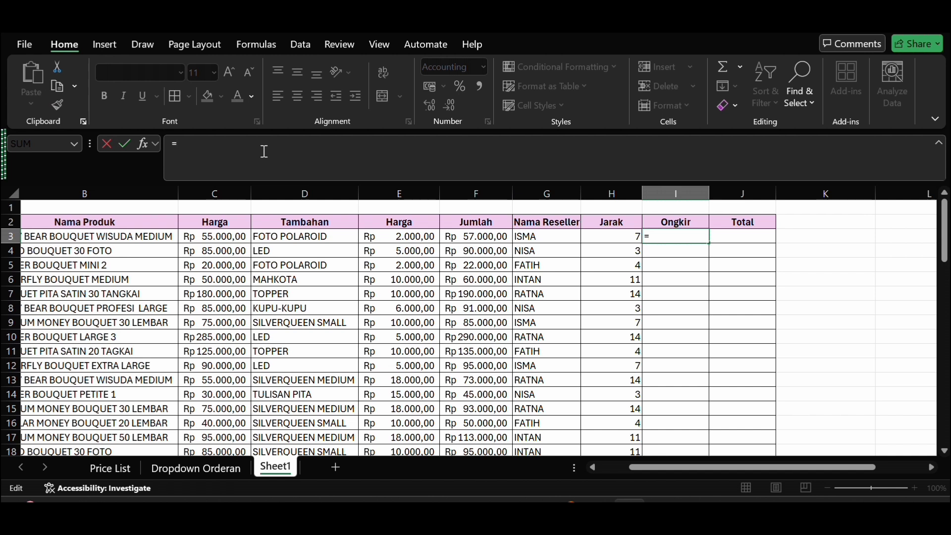
pyautogui.write('if')
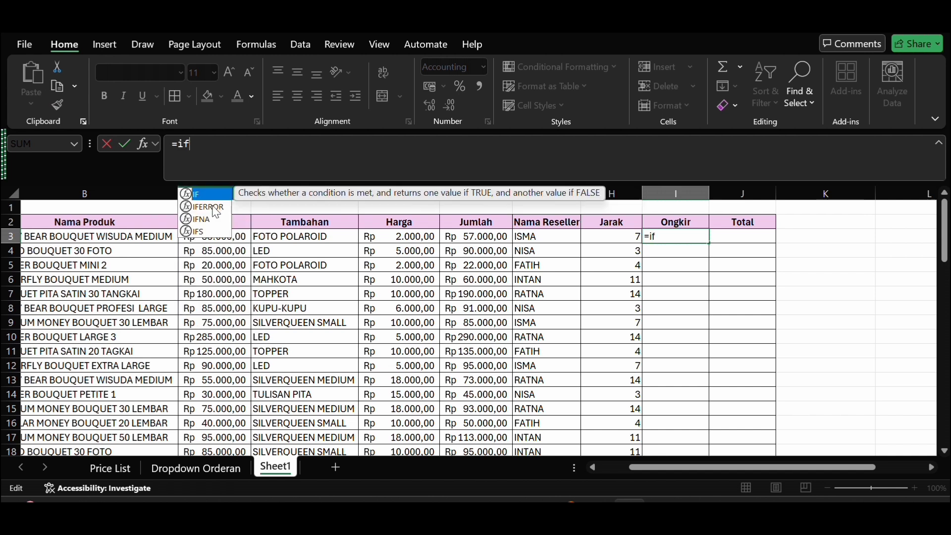
pyautogui.doubleClick(221, 196)
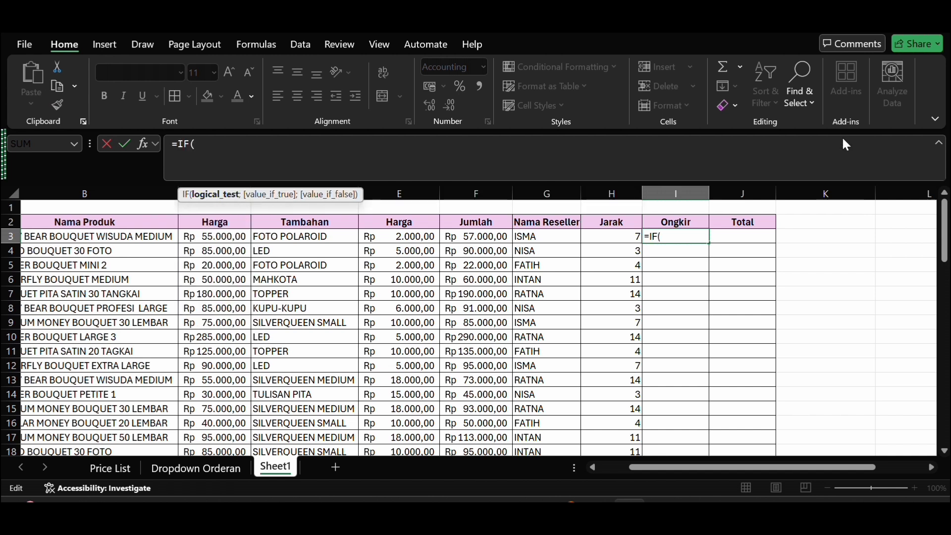
# Step: Give the I3 IF formula the condition H3<=5 and 3000 as its value if true
pyautogui.click(615, 246)
pyautogui.click(615, 240)
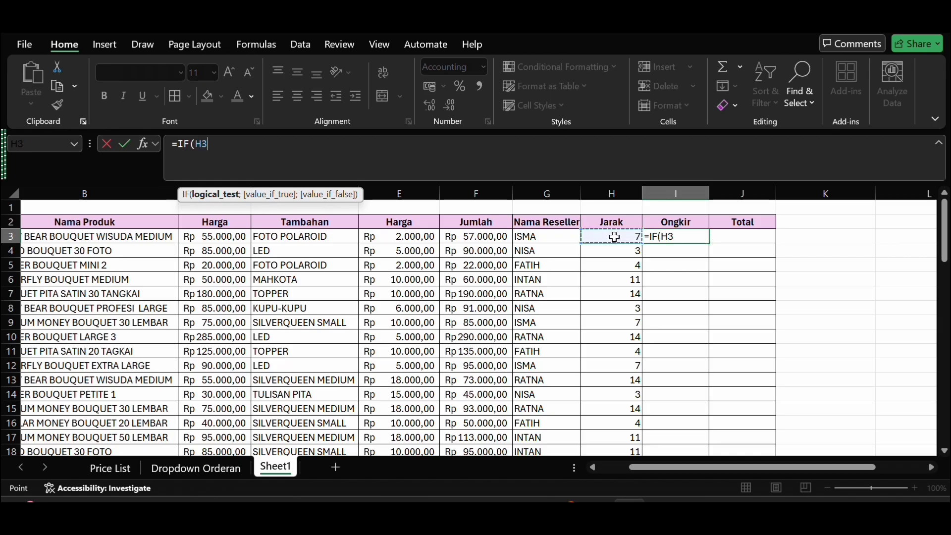
pyautogui.write(',')
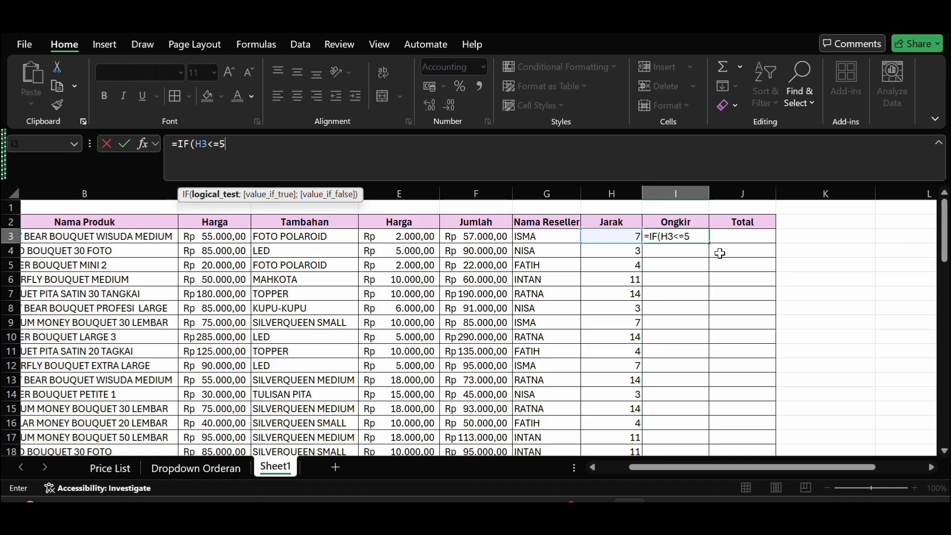
pyautogui.write('5;3000')
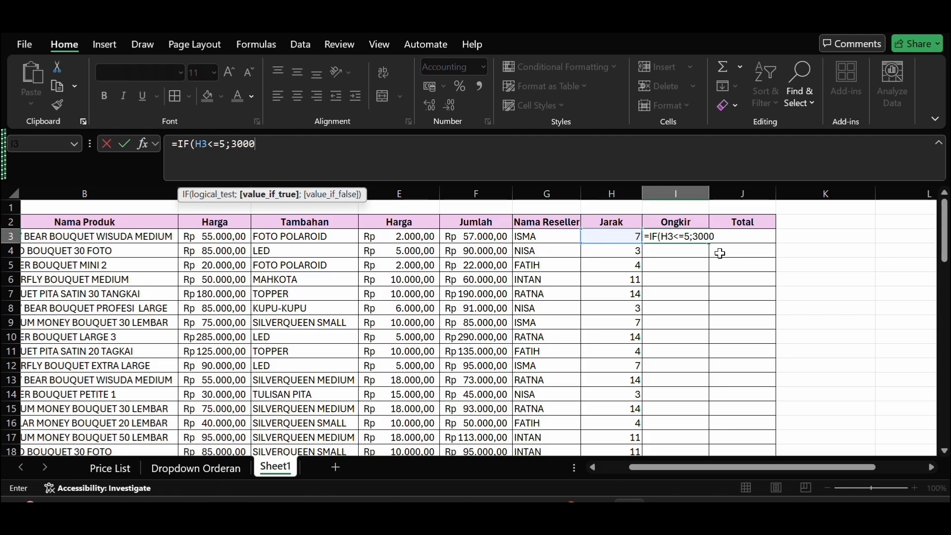
pyautogui.write(';')
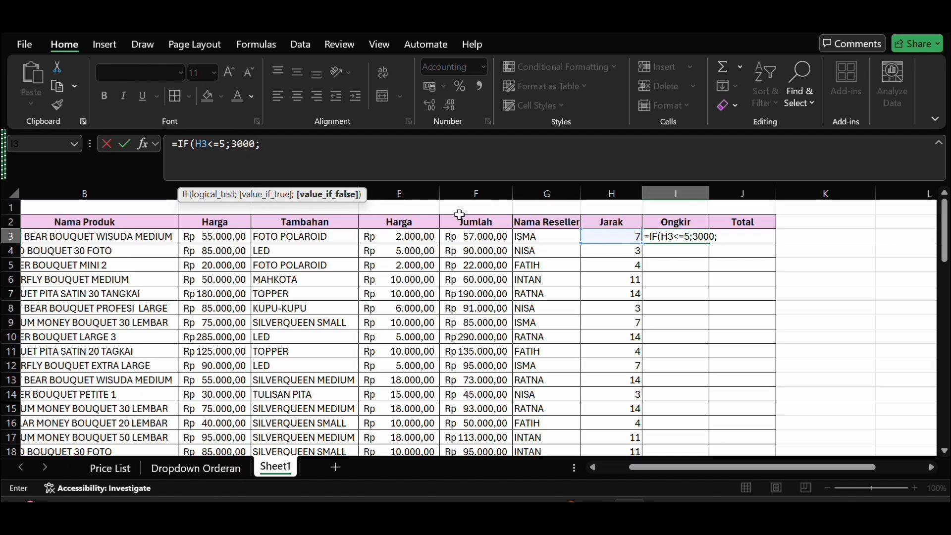
# Step: Nest a second IF containing an AND function as the value if false in the I3 formula
pyautogui.write('if')
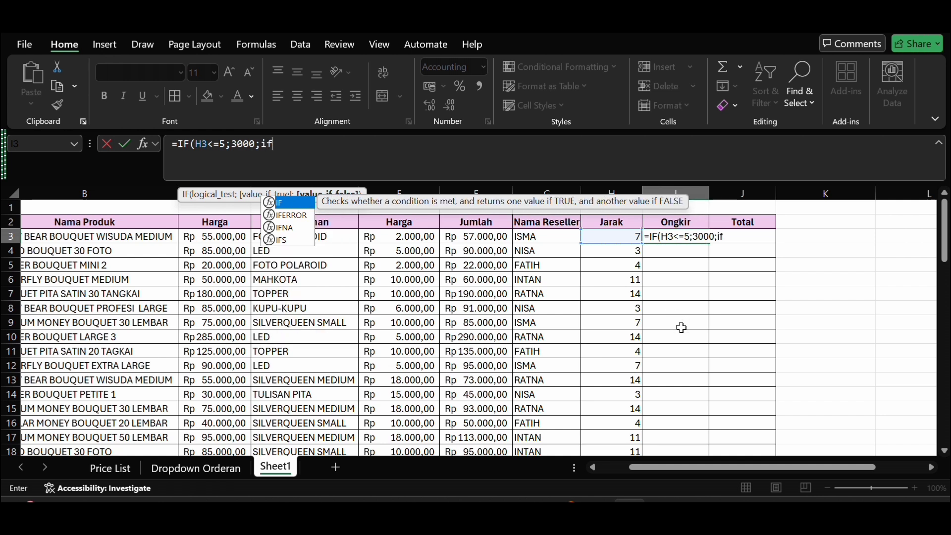
pyautogui.scroll(-10, 682, 327)
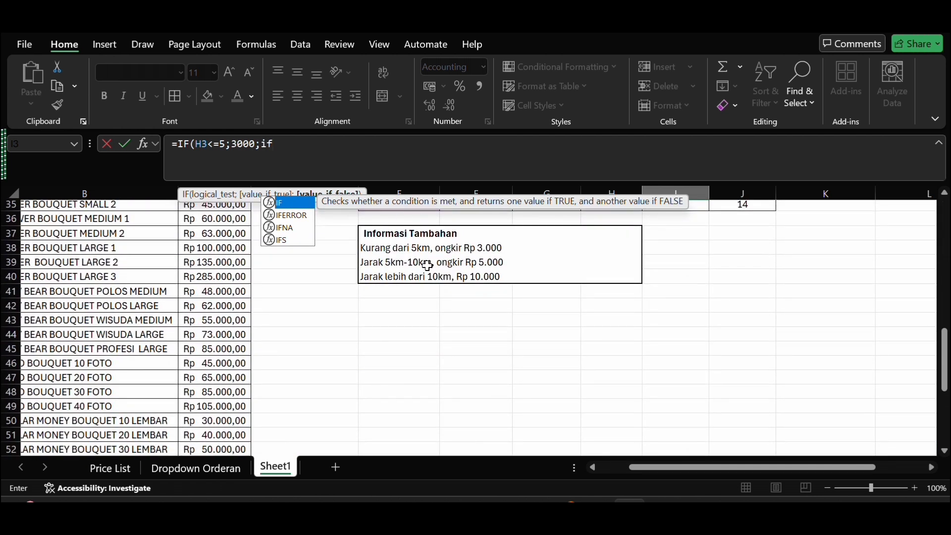
pyautogui.scroll(10, 428, 265)
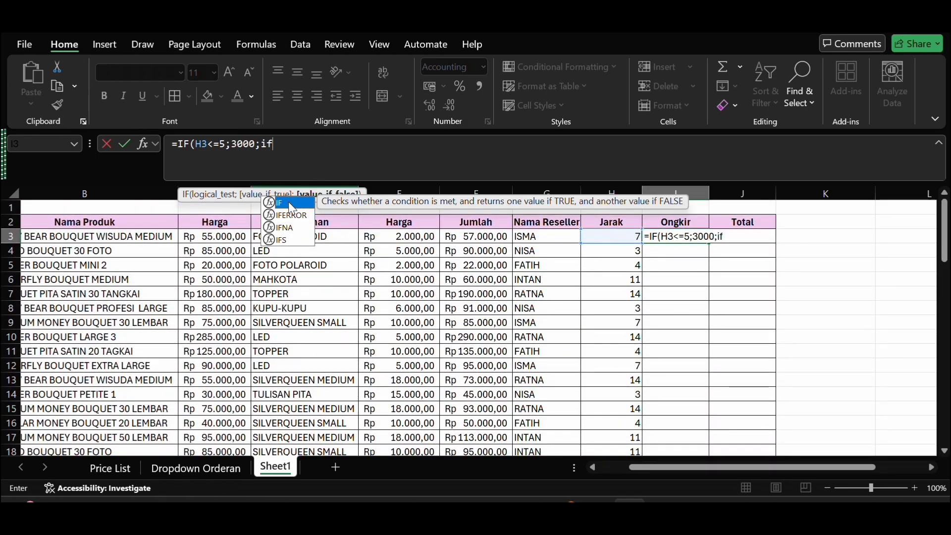
pyautogui.press('Tab')
pyautogui.write('and')
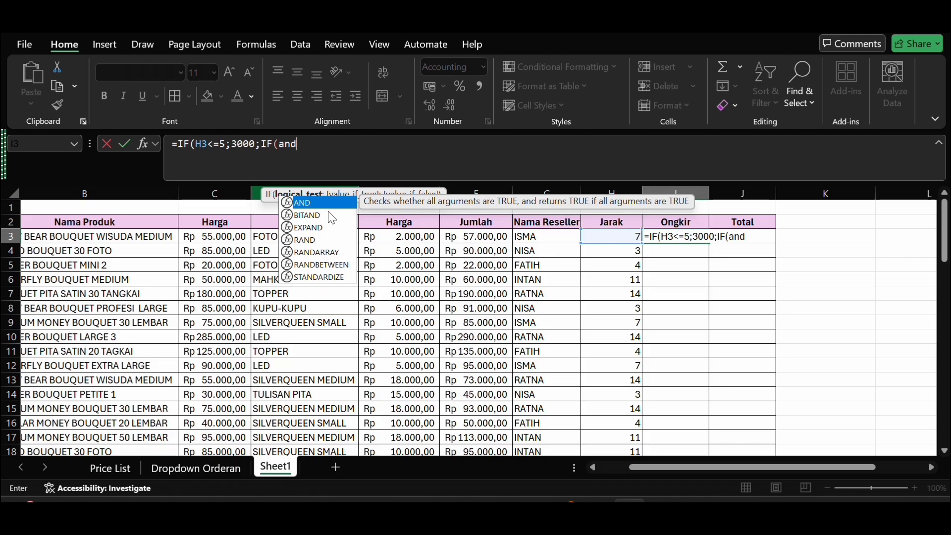
pyautogui.press('Tab')
# Step: Give the nested AND in I3 the 5–10 km distance conditions H3>=5 and H3<=10 and close it
pyautogui.scroll(-5, 534, 336)
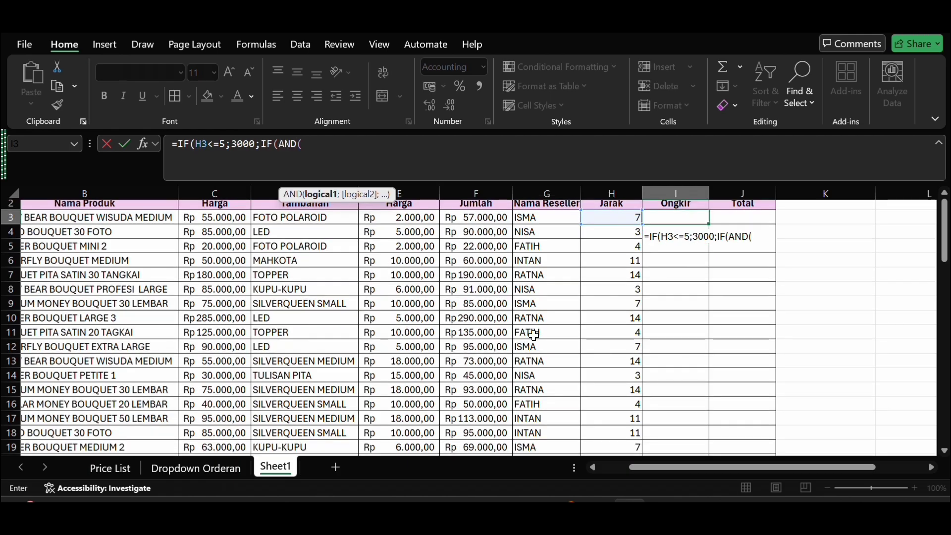
pyautogui.scroll(-5, 534, 336)
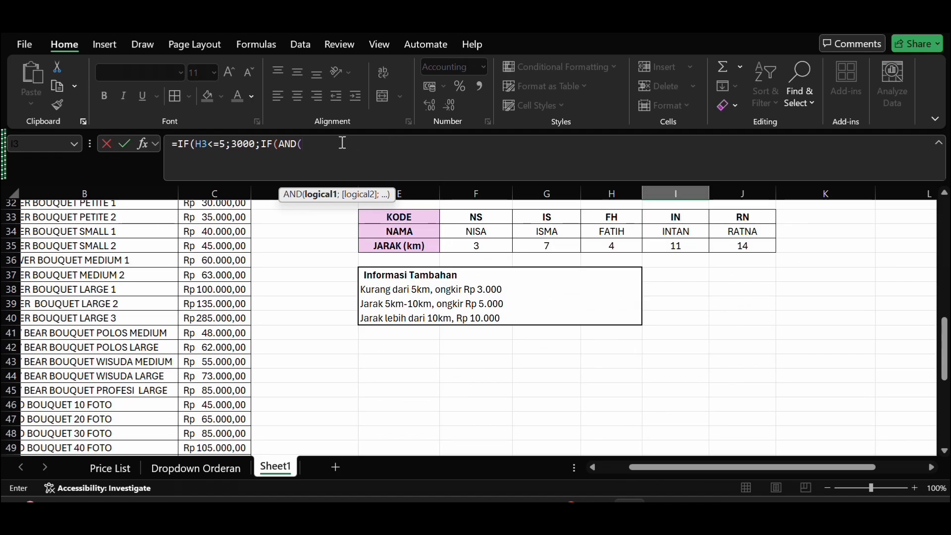
pyautogui.scroll(10, 619, 243)
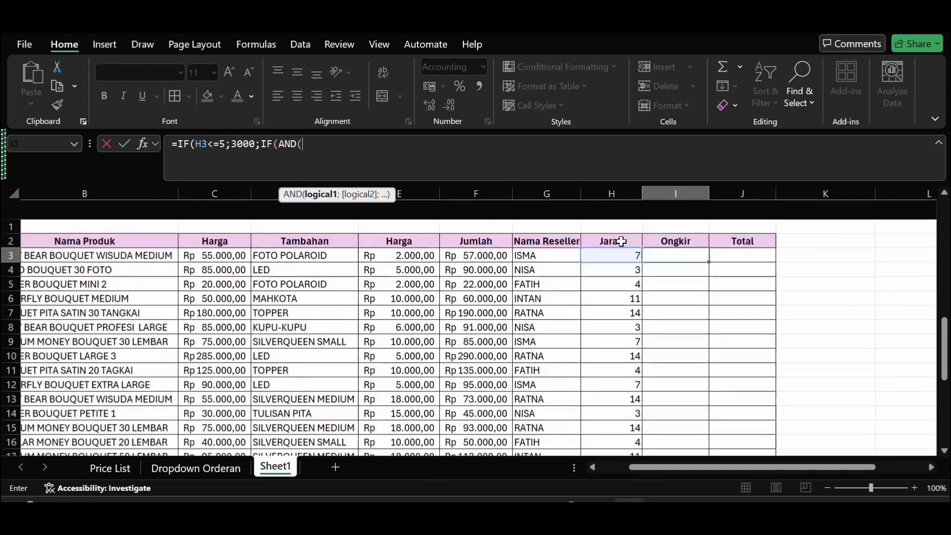
pyautogui.click(620, 235)
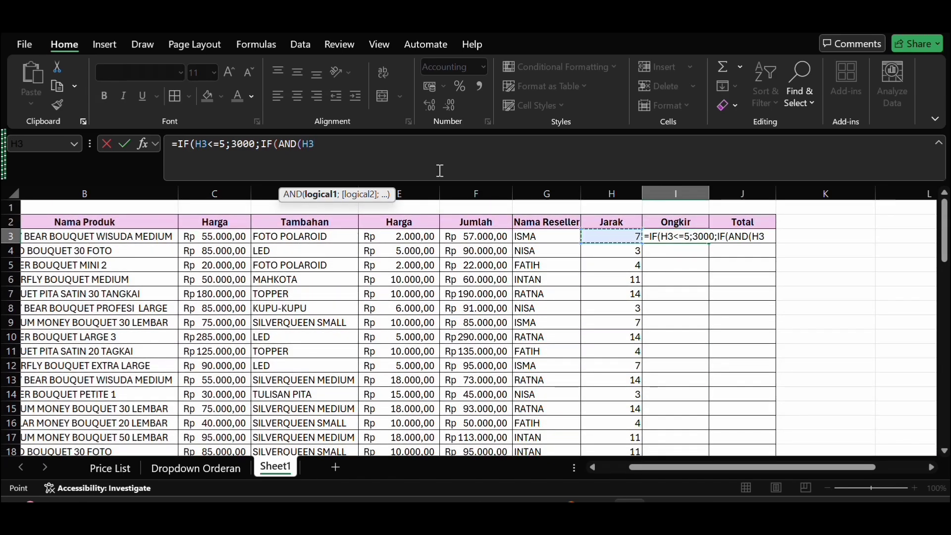
pyautogui.write('.')
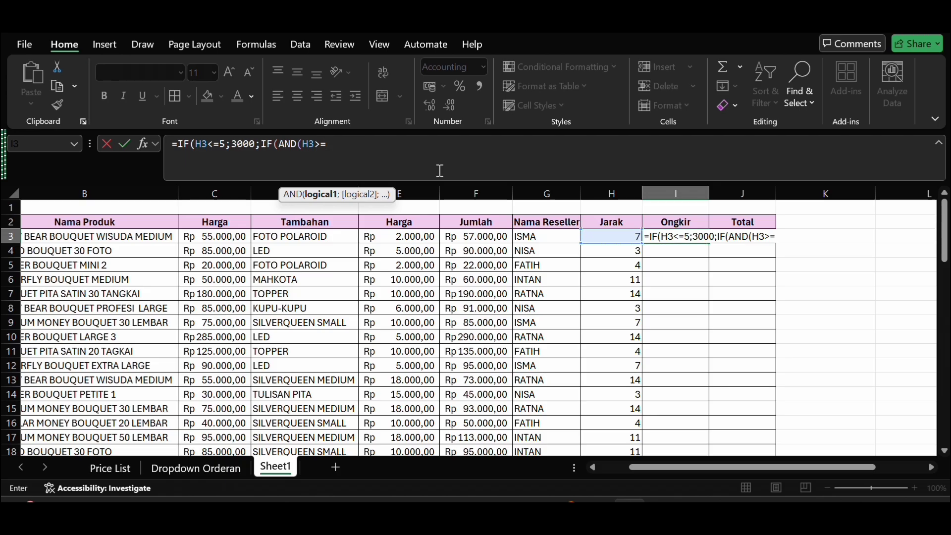
pyautogui.write(';')
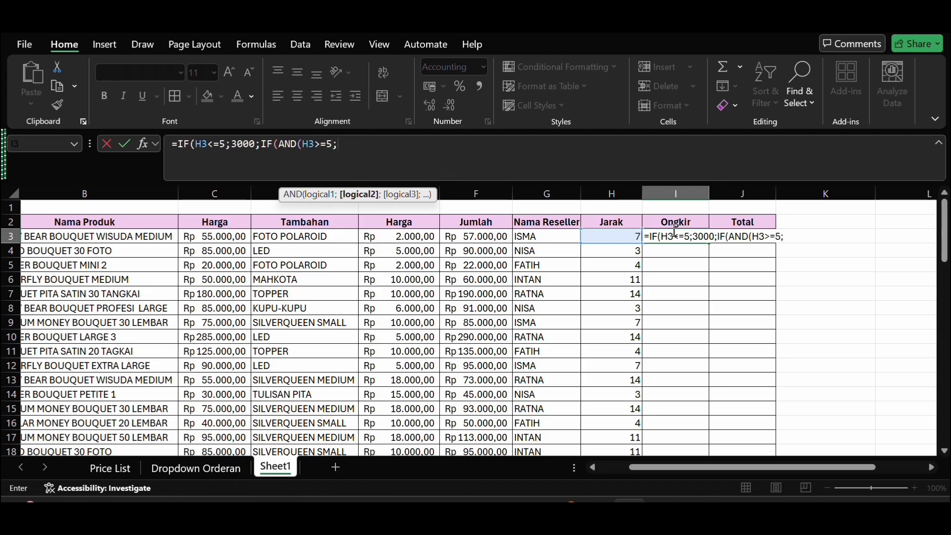
pyautogui.click(621, 236)
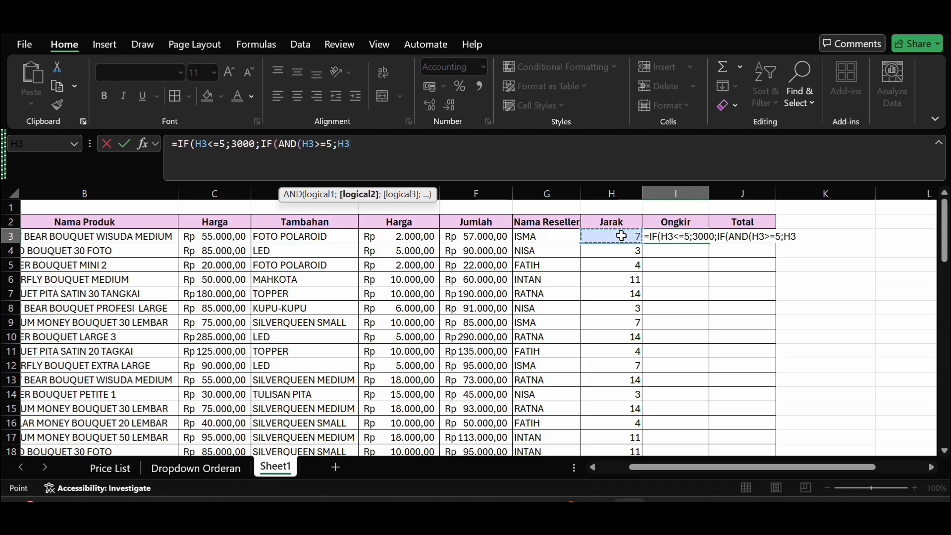
pyautogui.press('F2')
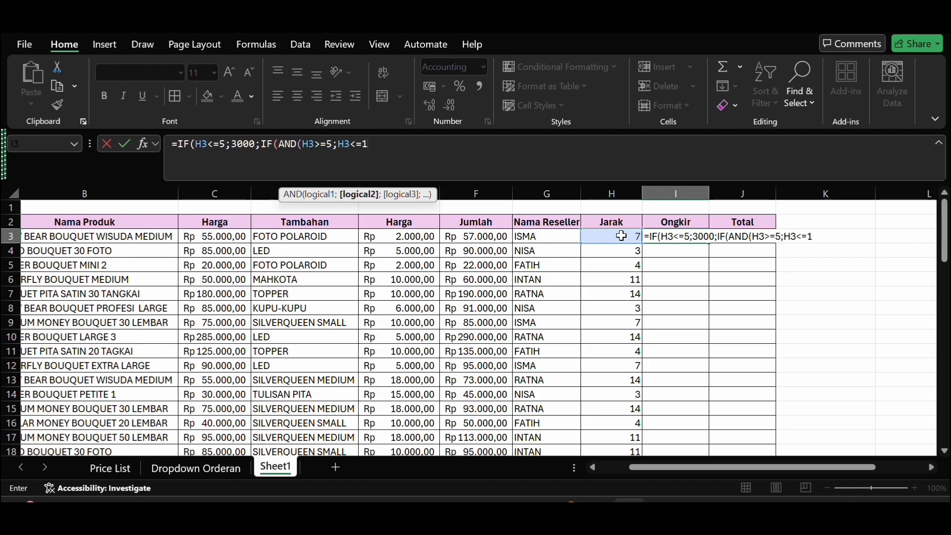
pyautogui.write(')')
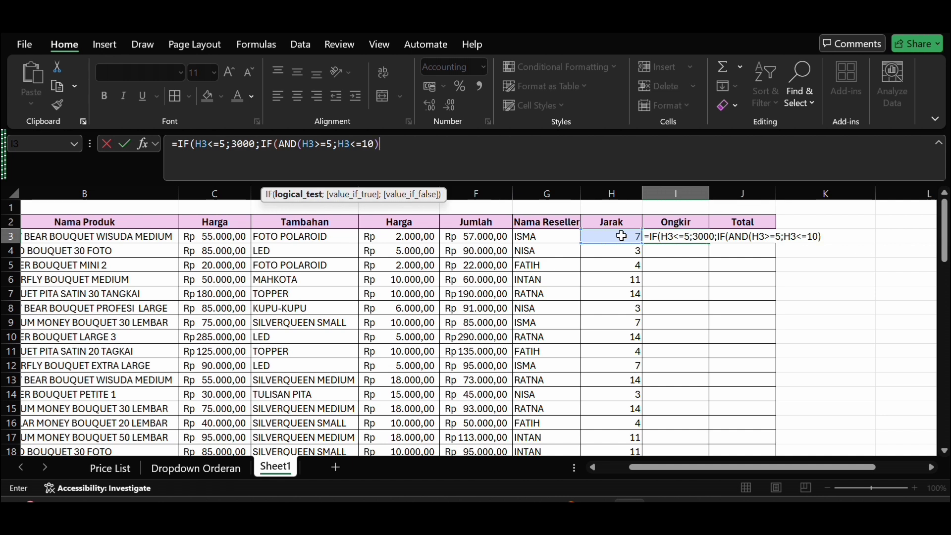
pyautogui.write(';5000')
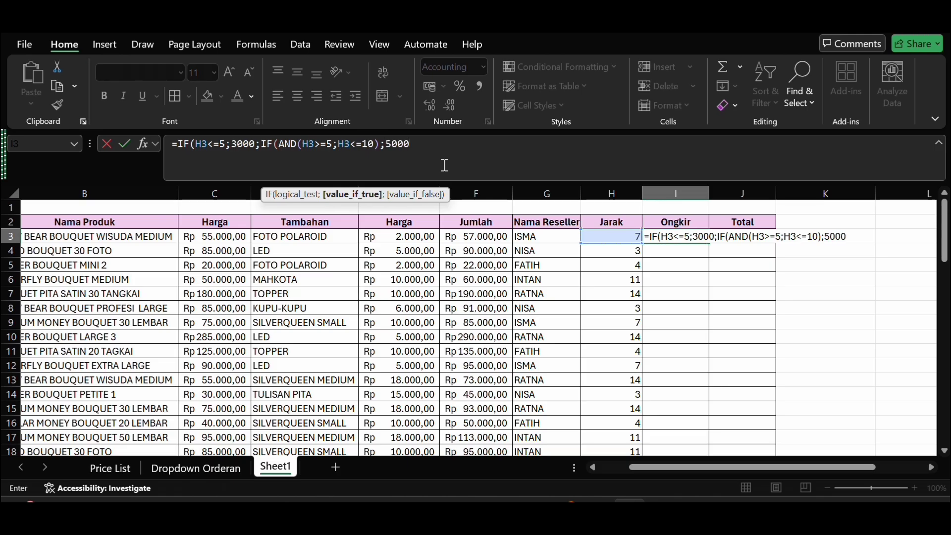
# Step: Complete the nested IF in I3 with 5000 if true and 10000 if false, accepting the closing-bracket correction
pyautogui.write(';')
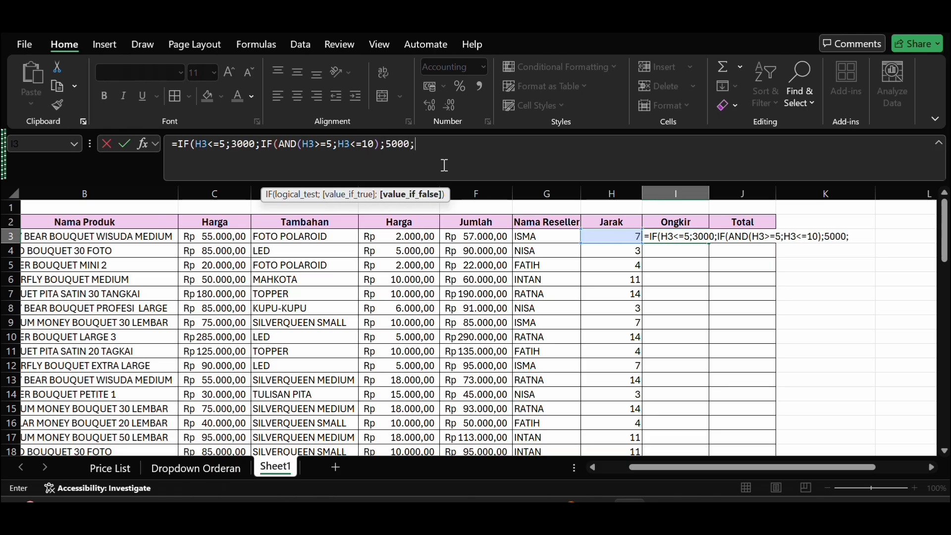
pyautogui.write('10000')
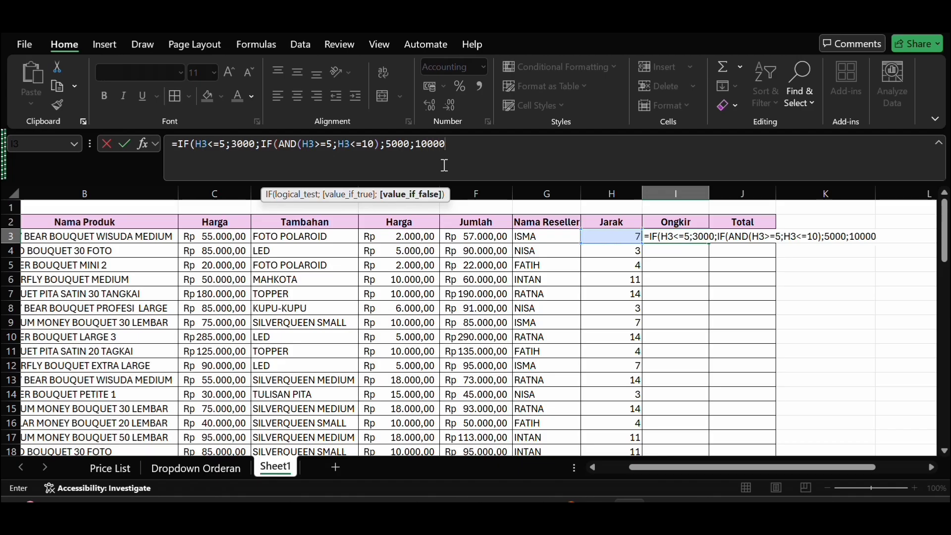
pyautogui.press('Return')
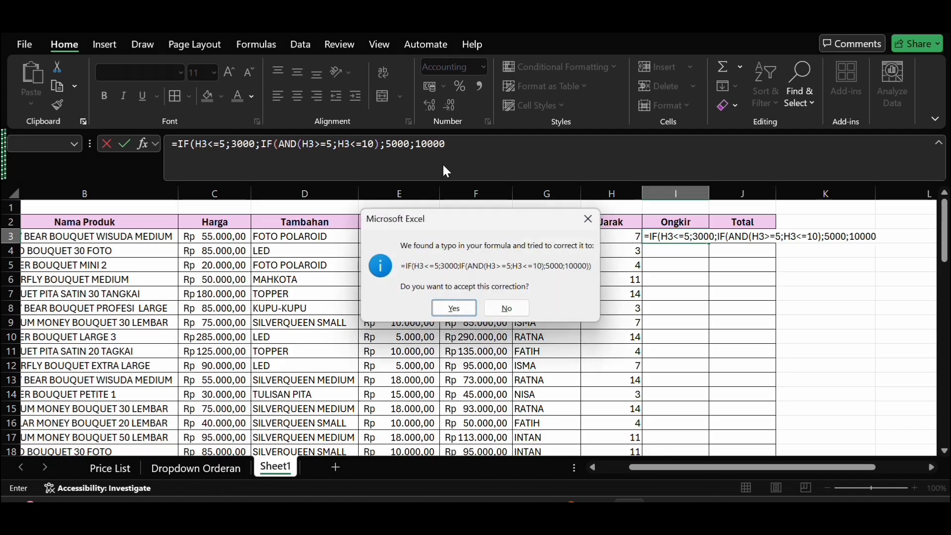
pyautogui.click(454, 310)
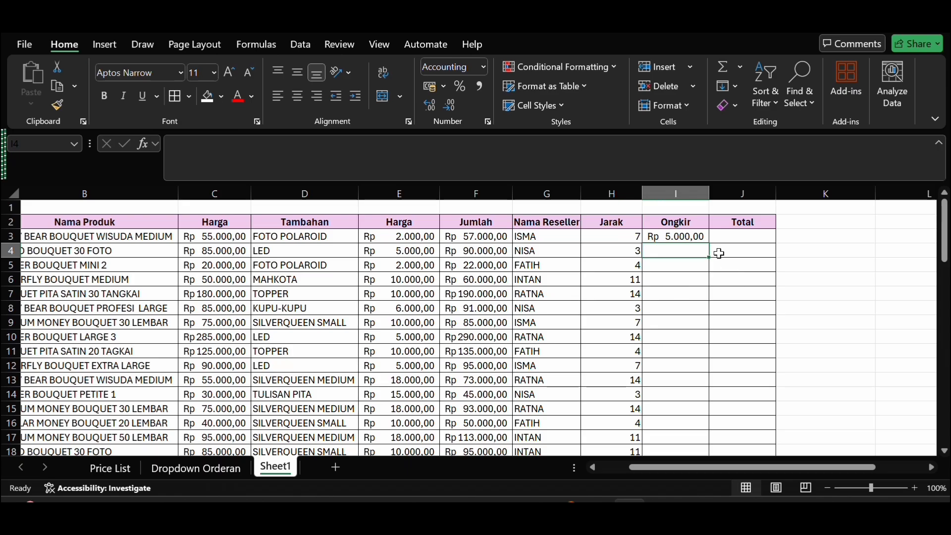
# Step: Fill the Ongkir formula from I3 down to I22
pyautogui.click(693, 238)
pyautogui.moveTo(710, 244); pyautogui.dragTo(709, 417)
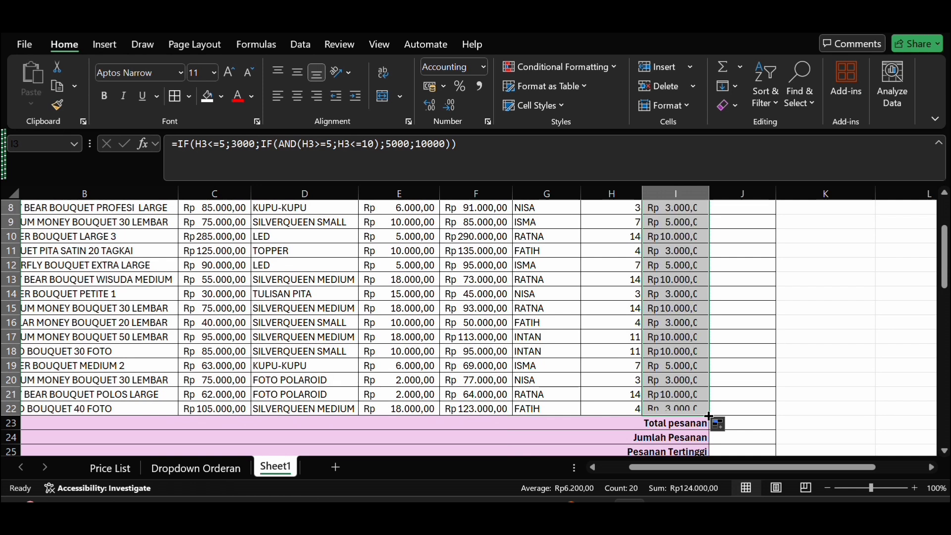
# Step: Enter =F3+I3 in J3 to add Jumlah and Ongkir for the first order's Total
pyautogui.scroll(3, 726, 371)
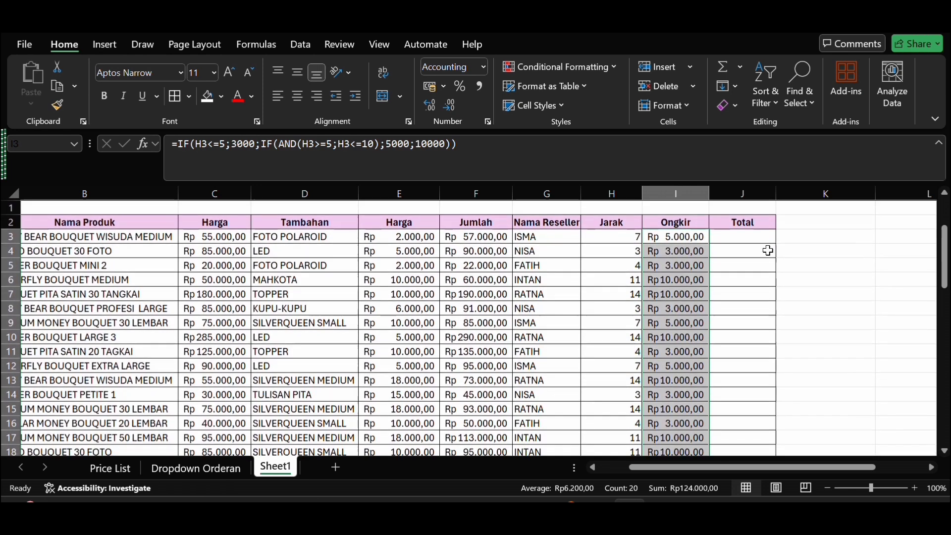
pyautogui.click(756, 244)
pyautogui.write('=')
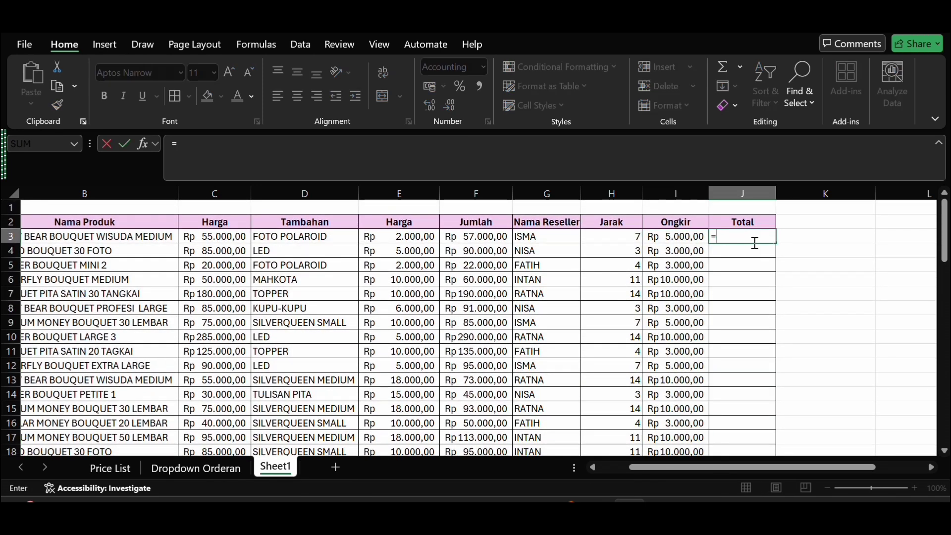
pyautogui.click(493, 236)
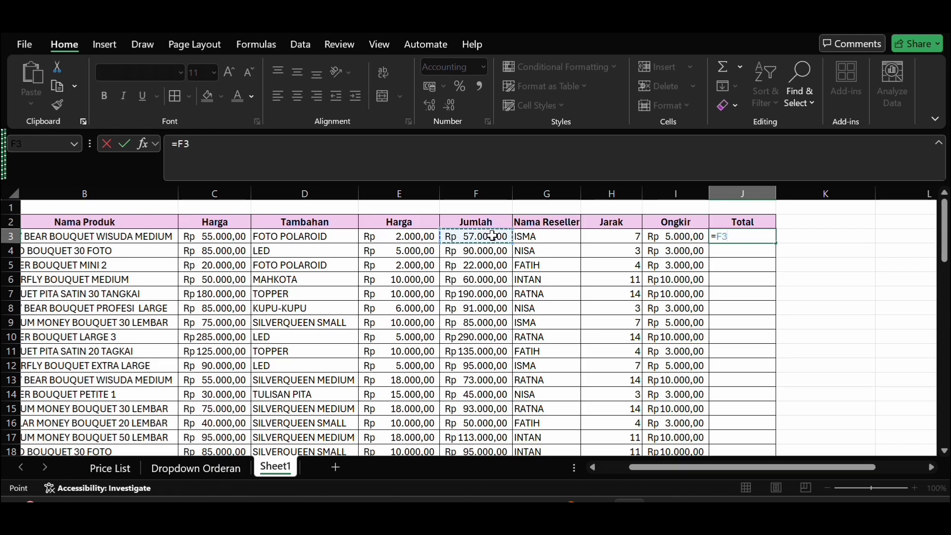
pyautogui.write('+')
pyautogui.click(682, 236)
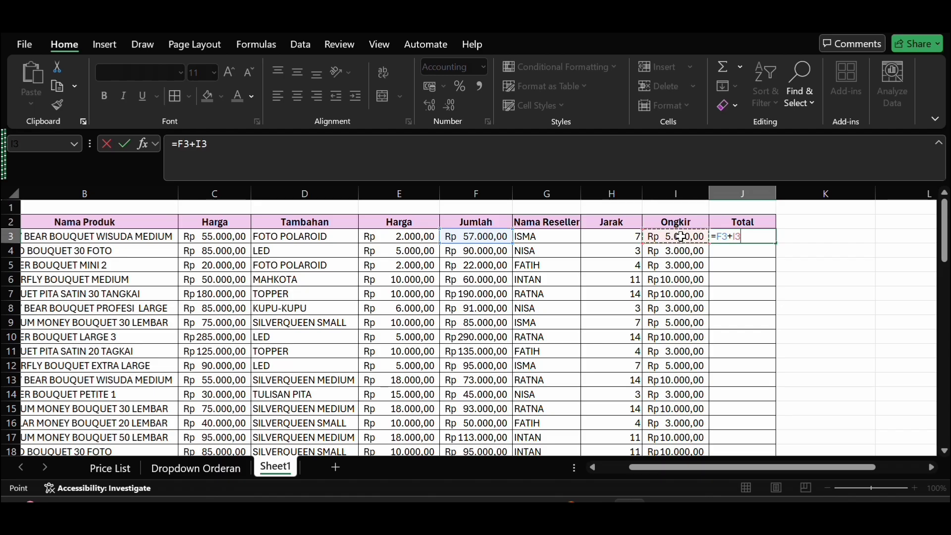
pyautogui.press('Return')
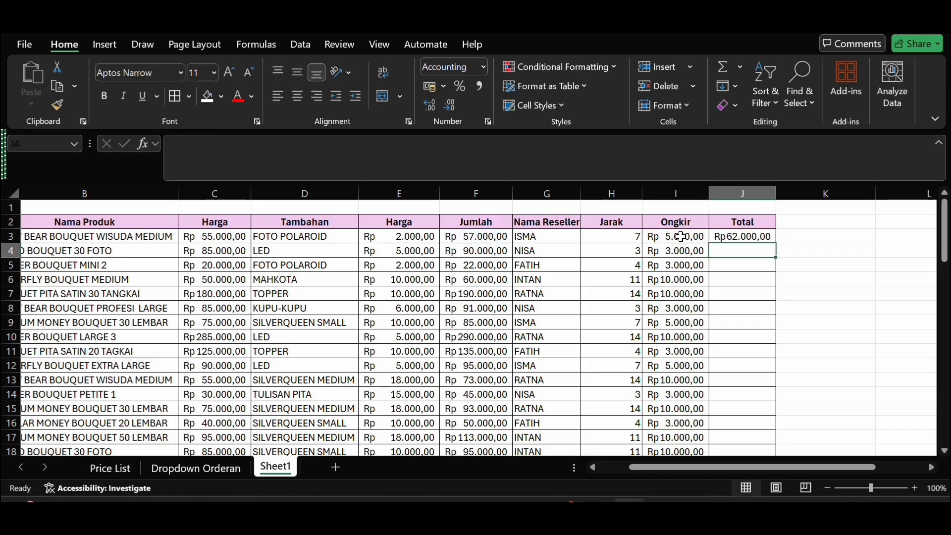
# Step: Fill the Total formula from J3 down to J22 and autofit the width of column J
pyautogui.click(748, 240)
pyautogui.moveTo(778, 243); pyautogui.dragTo(772, 409)
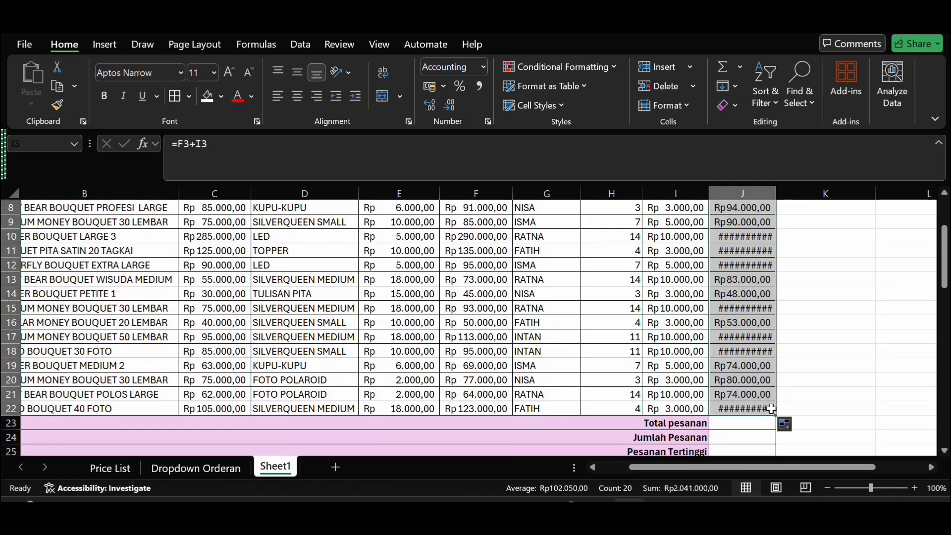
pyautogui.doubleClick(776, 194)
pyautogui.click(828, 320)
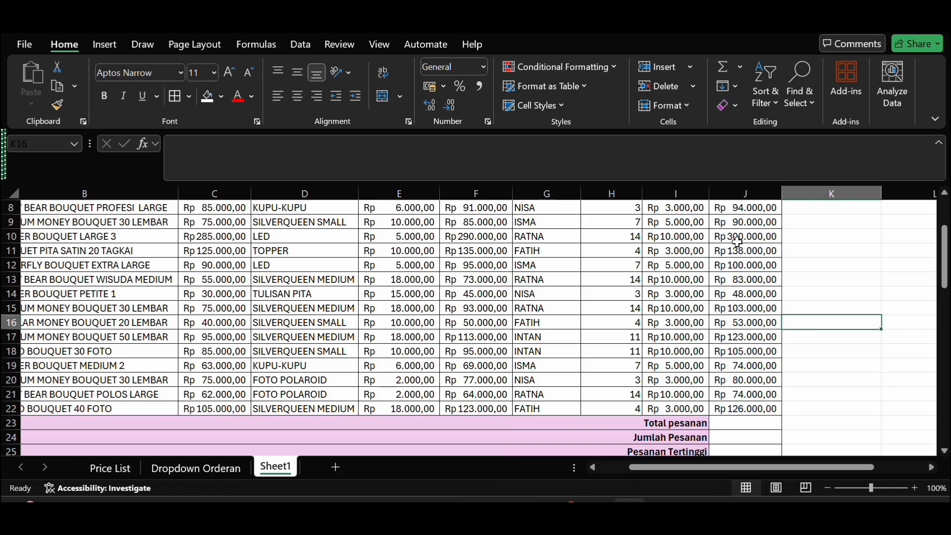
pyautogui.hscroll(-3, 732, 268)
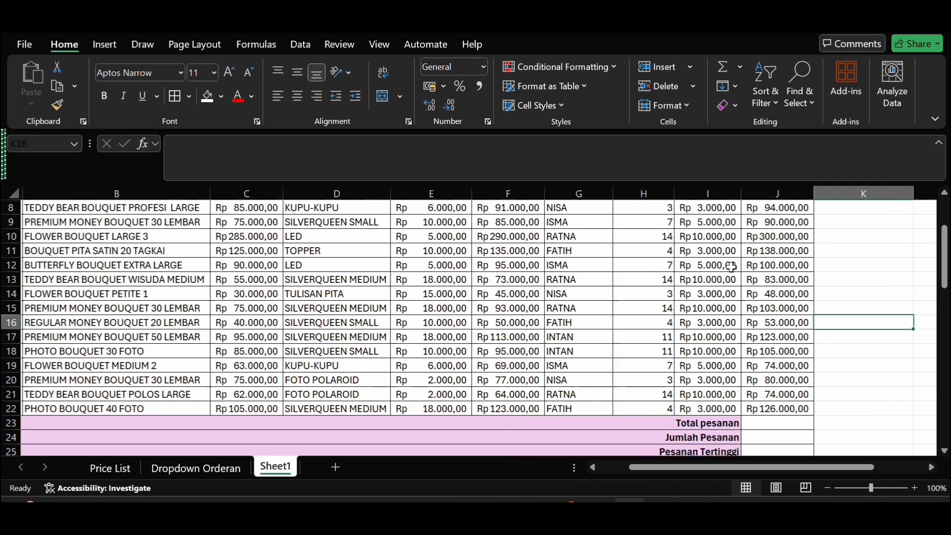
pyautogui.scroll(1, 731, 267)
pyautogui.scroll(-3, 741, 402)
pyautogui.scroll(5, 742, 403)
pyautogui.click(703, 306)
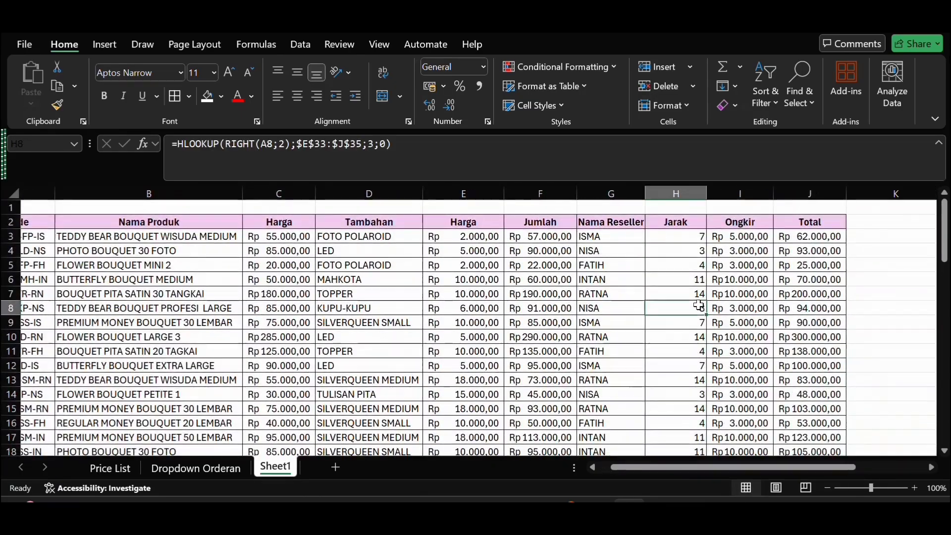
# Step: Enter =SUM(J3:J22) in J23 to add up all order totals for Total pesanan
pyautogui.hscroll(-2, 703, 307)
pyautogui.scroll(-3, 698, 306)
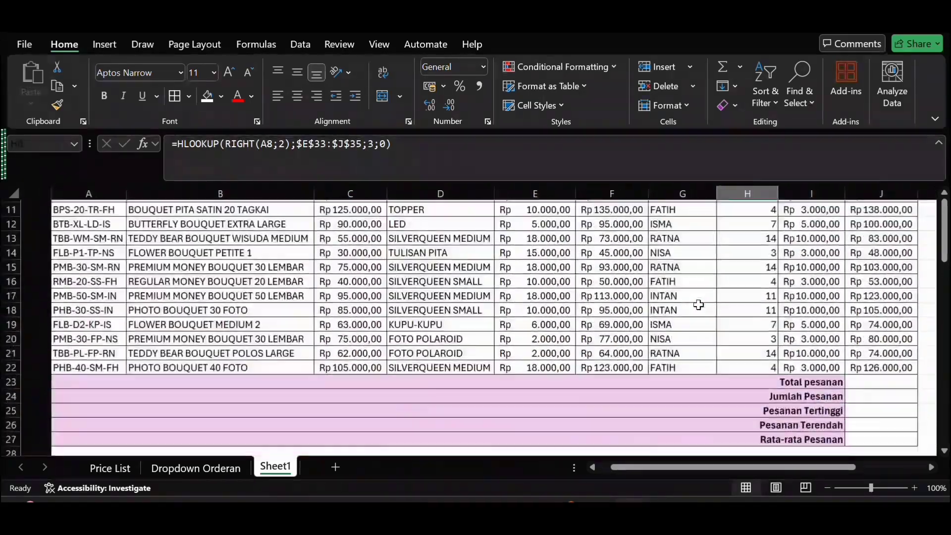
pyautogui.hscroll(1, 698, 306)
pyautogui.click(863, 377)
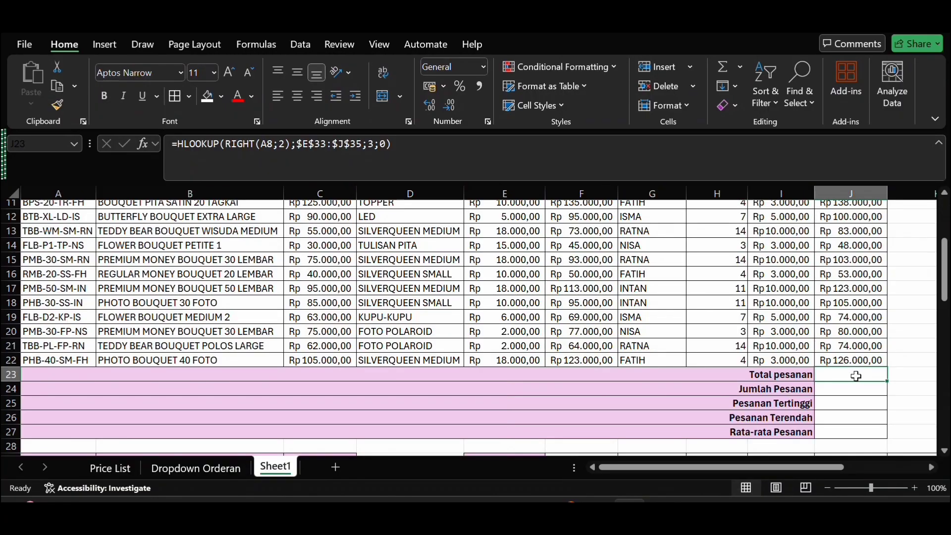
pyautogui.write('=')
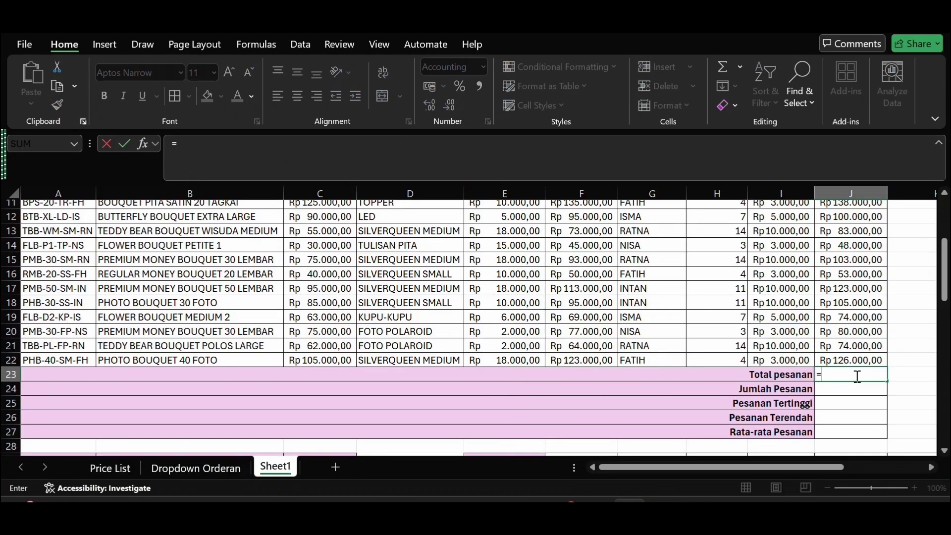
pyautogui.write('sum')
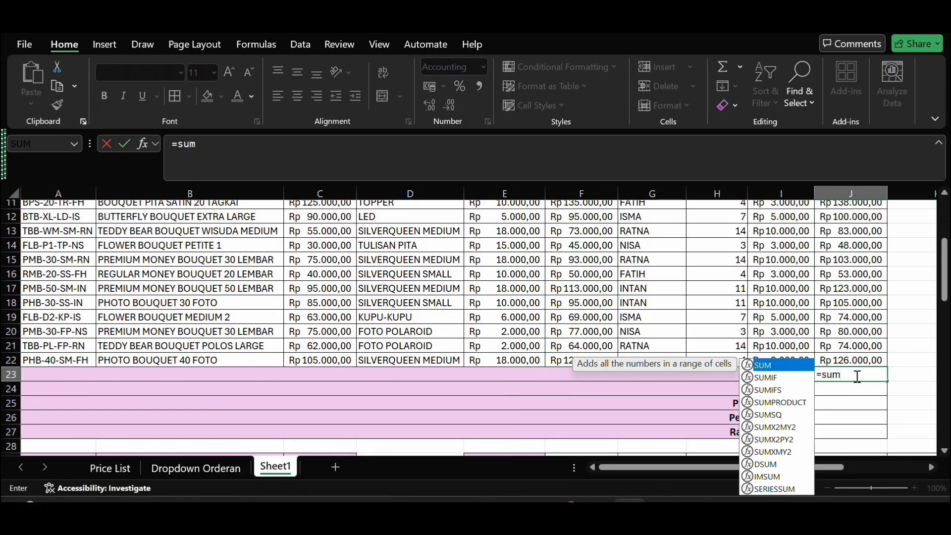
pyautogui.doubleClick(800, 369)
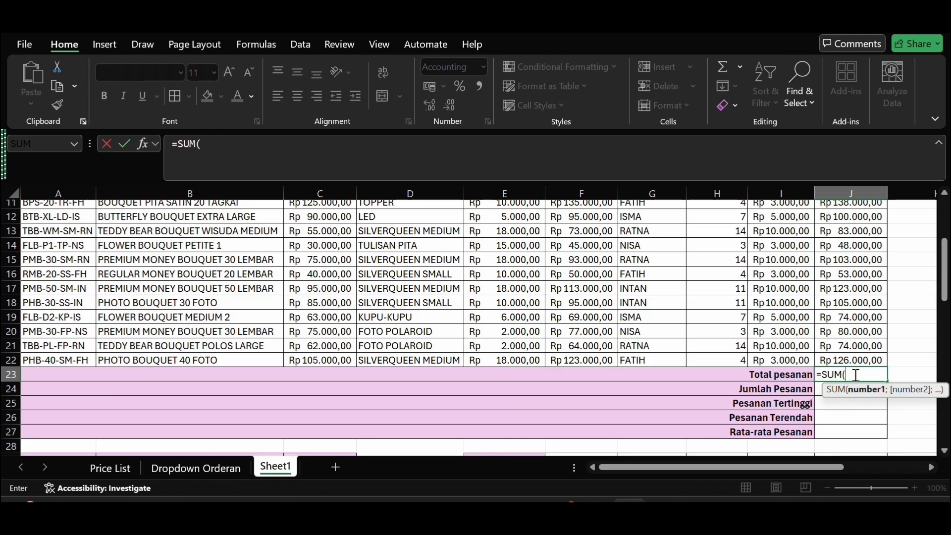
pyautogui.scroll(3, 855, 375)
pyautogui.scroll(1, 856, 375)
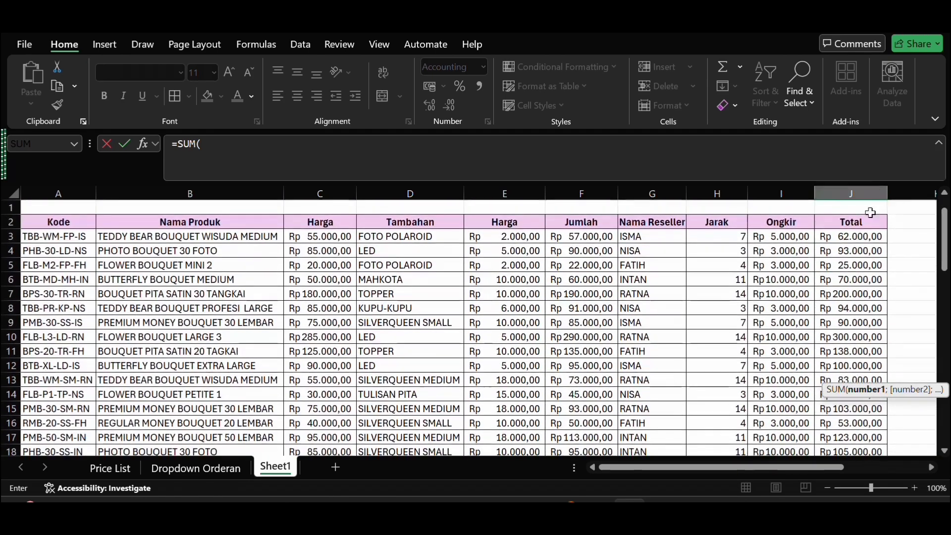
pyautogui.moveTo(864, 239); pyautogui.dragTo(865, 379)
pyautogui.press('Return')
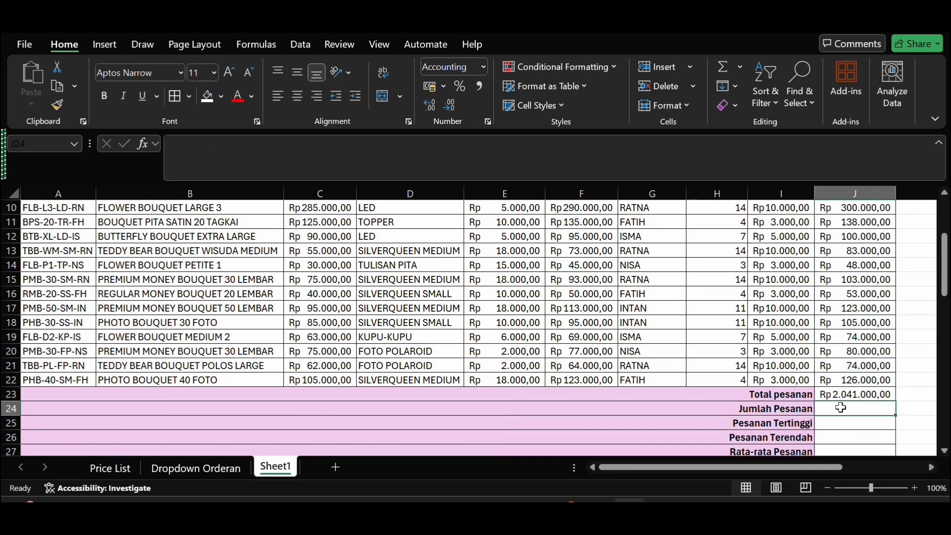
# Step: Enter =COUNTA(B3:B22) in J24 to count the ordered products for Jumlah Pesanan
pyautogui.write('=')
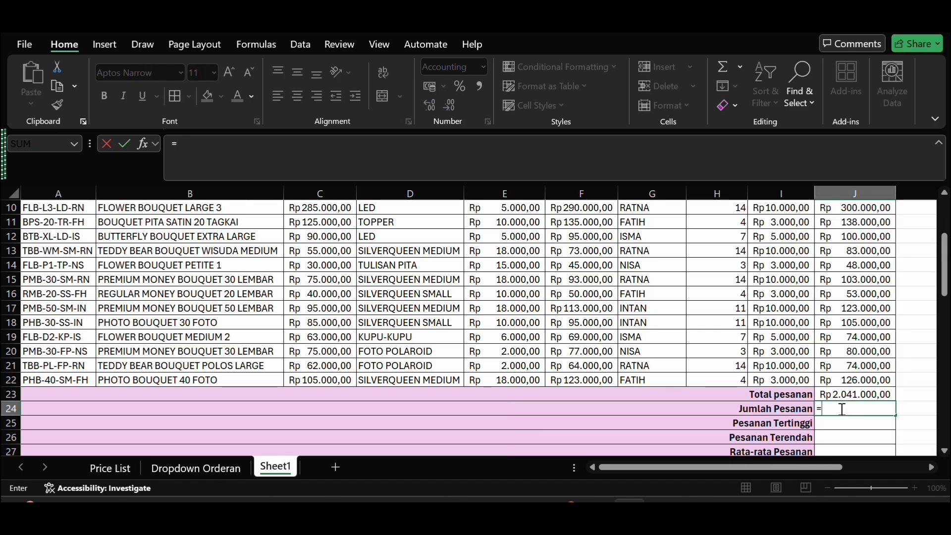
pyautogui.write('coun')
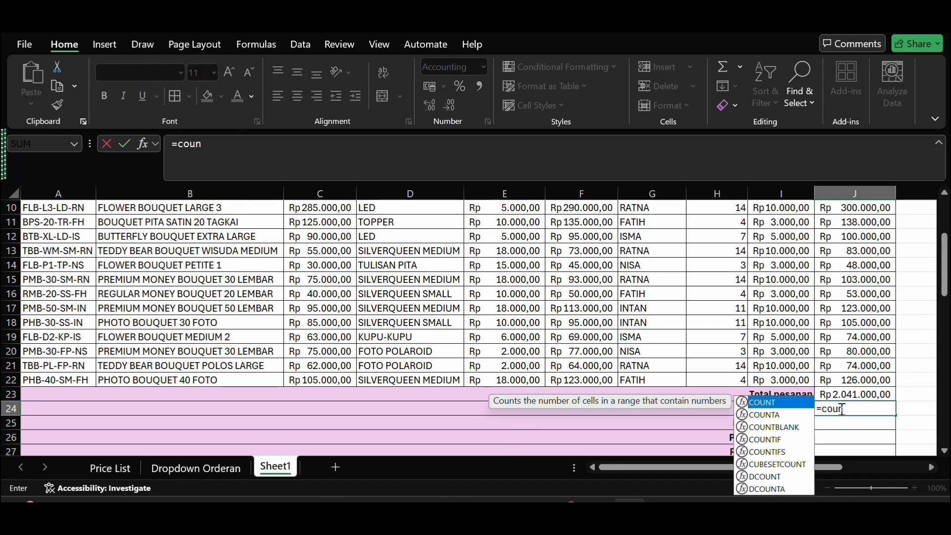
pyautogui.doubleClick(787, 414)
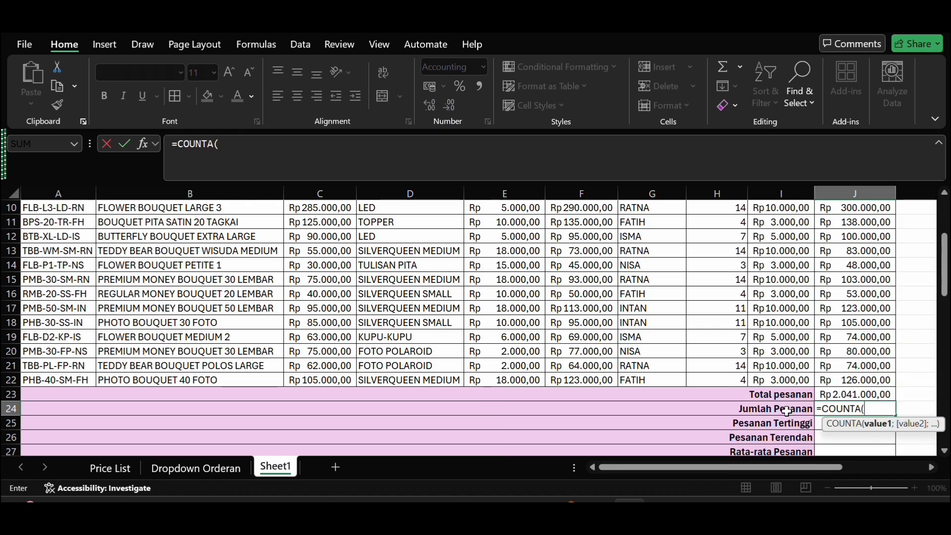
pyautogui.scroll(3, 605, 401)
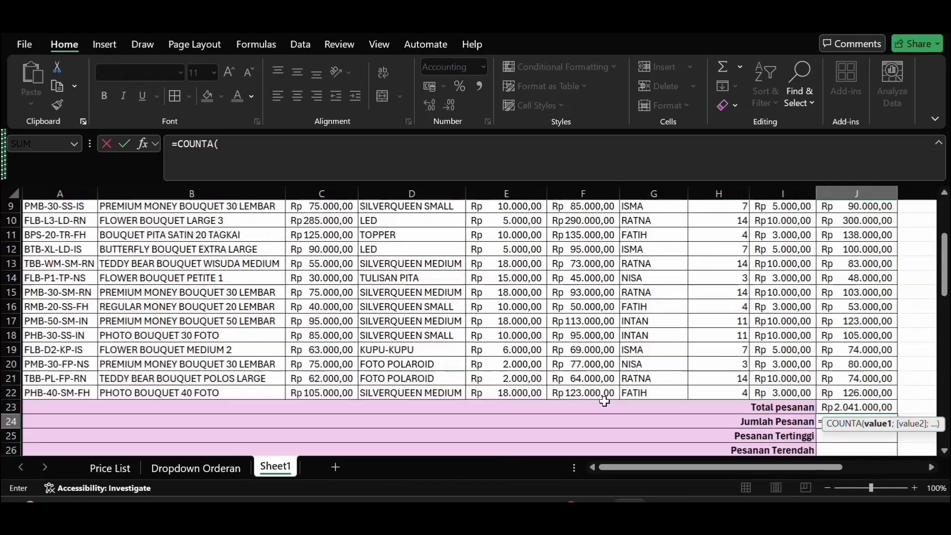
pyautogui.scroll(1, 605, 401)
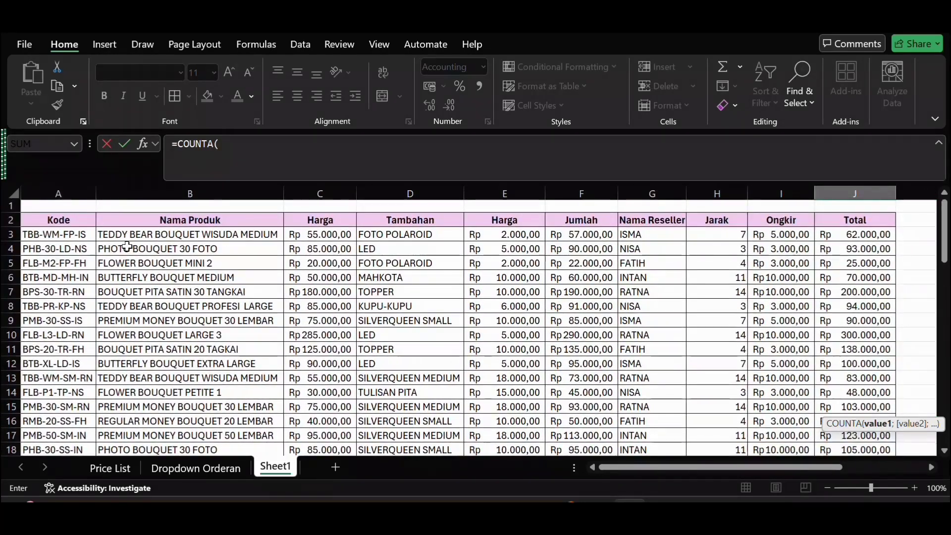
pyautogui.moveTo(125, 234); pyautogui.dragTo(170, 379)
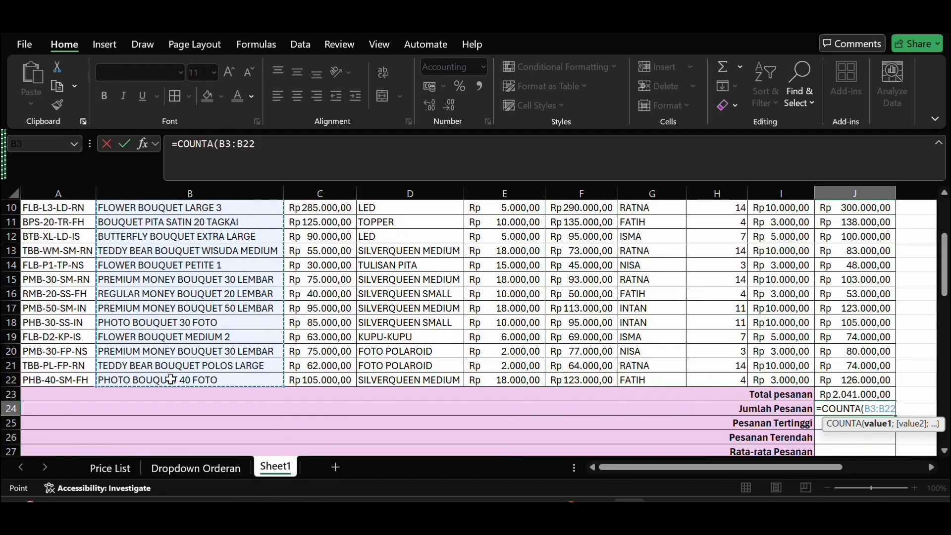
pyautogui.press('Return')
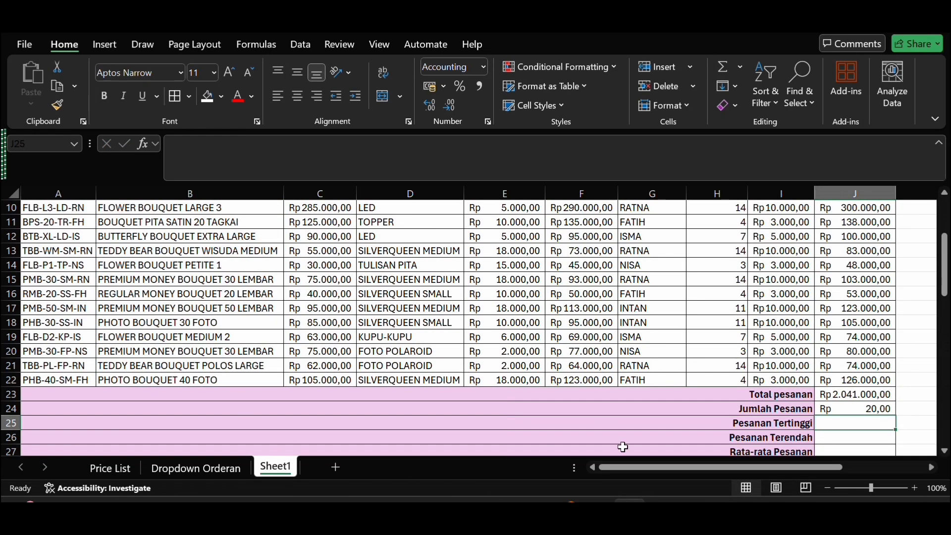
# Step: Set the number format of the Jumlah Pesanan result in J24 to General
pyautogui.click(864, 410)
pyautogui.click(483, 68)
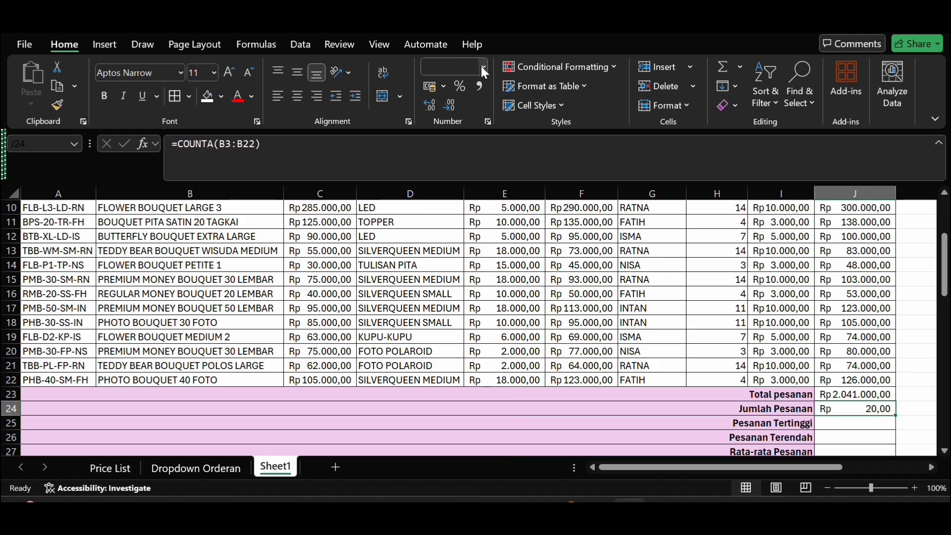
pyautogui.click(485, 69)
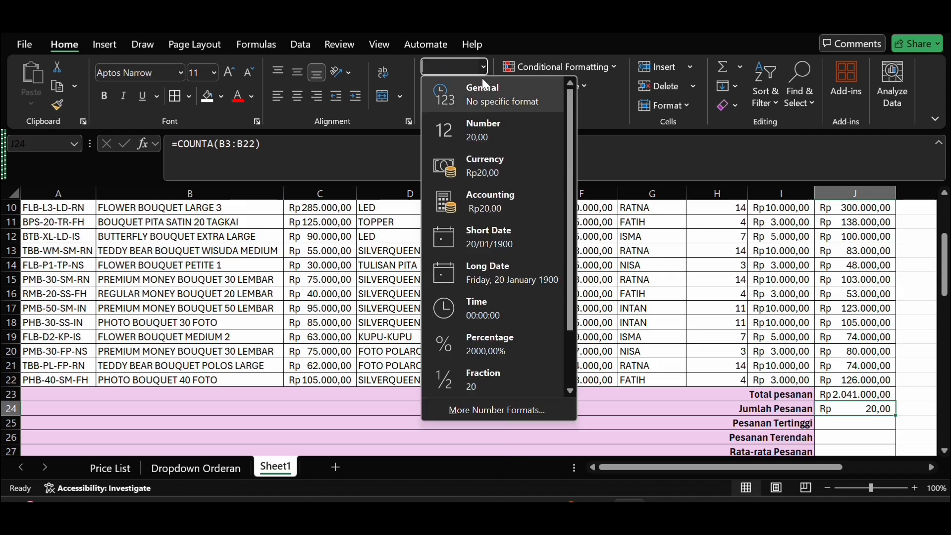
pyautogui.click(512, 104)
# Step: Enter =MAX(J3:J22) in J25 to find the highest order total for Pesanan Tertinggi
pyautogui.click(840, 423)
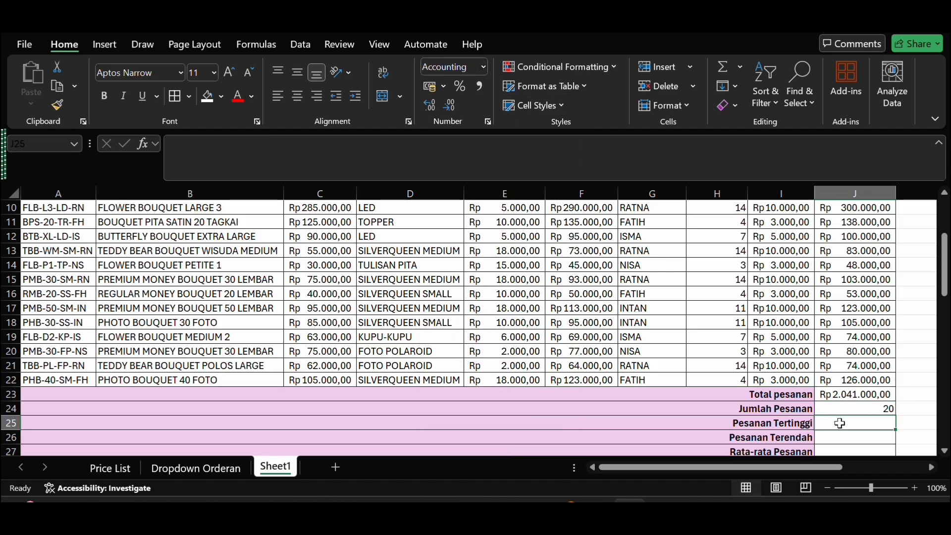
pyautogui.write('=max')
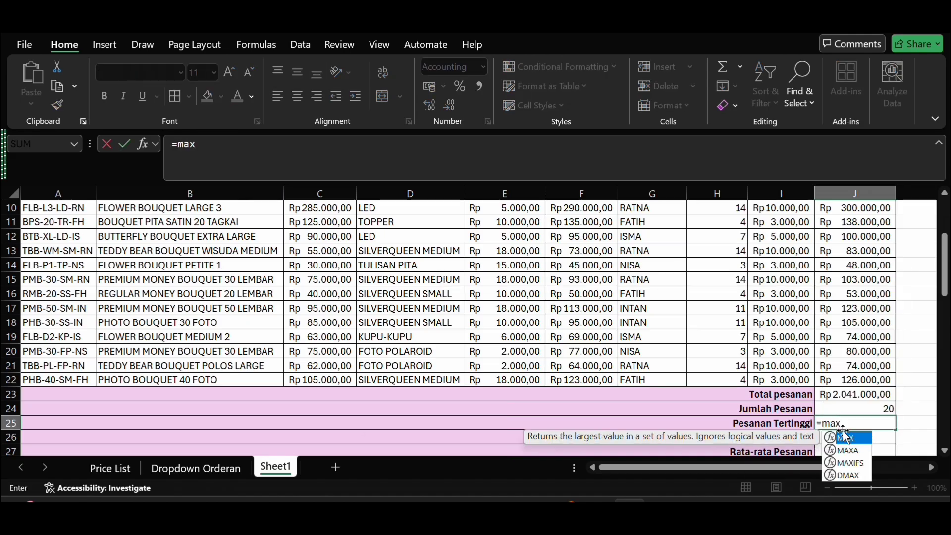
pyautogui.doubleClick(844, 436)
pyautogui.scroll(3, 831, 343)
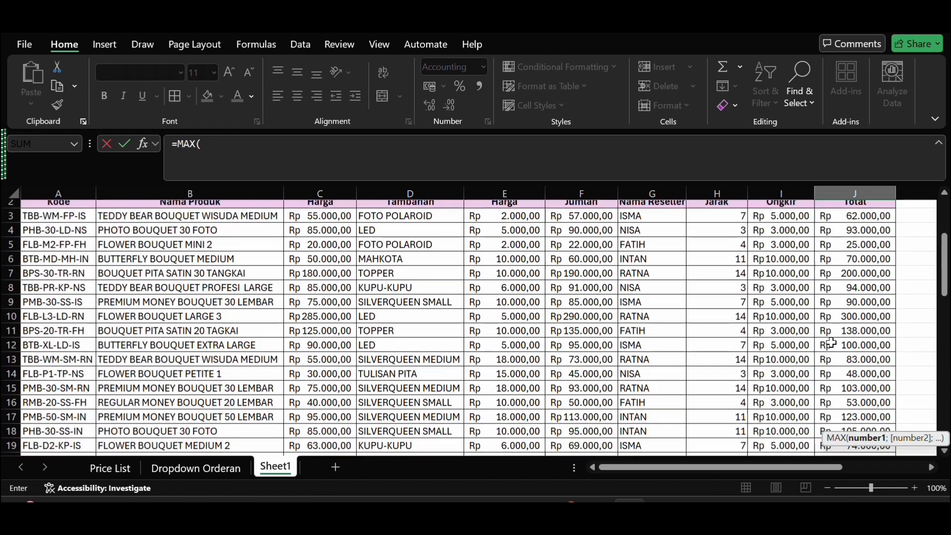
pyautogui.scroll(2, 831, 343)
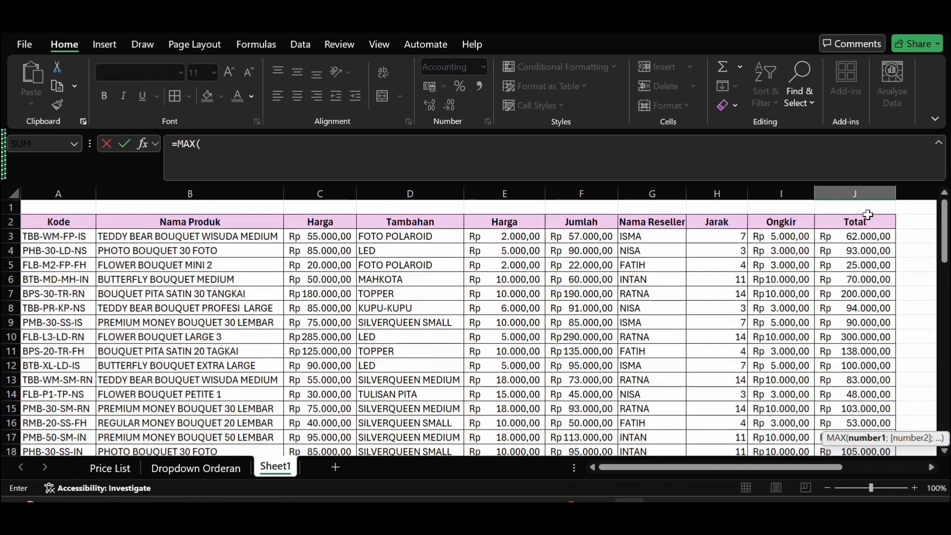
pyautogui.moveTo(867, 237); pyautogui.dragTo(864, 378)
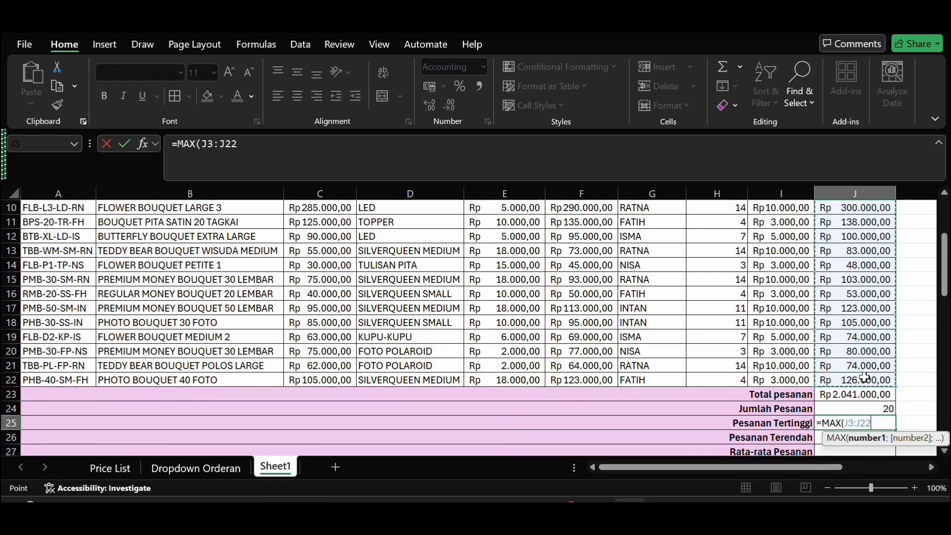
pyautogui.press('Return')
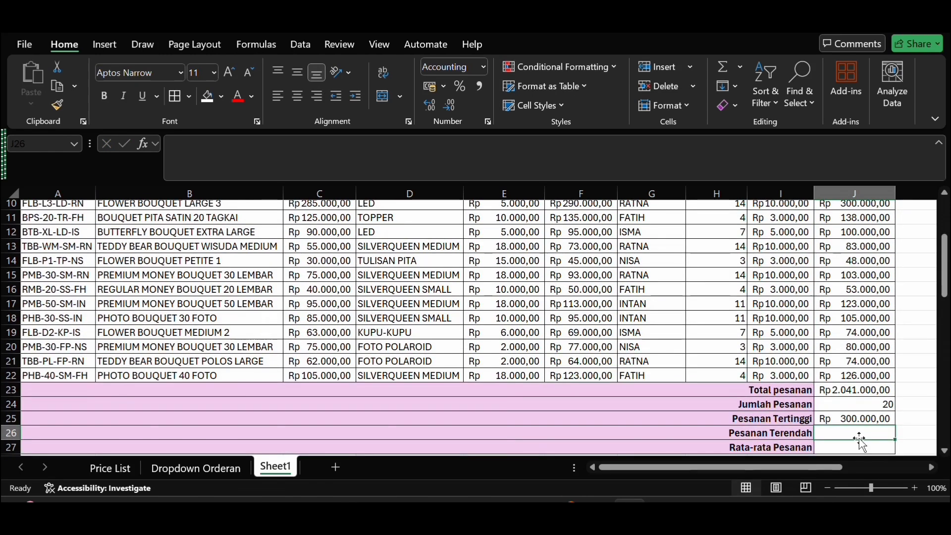
# Step: Enter =MIN(J3:J22) in J26 to find the lowest order total for Pesanan Terendah
pyautogui.write('=')
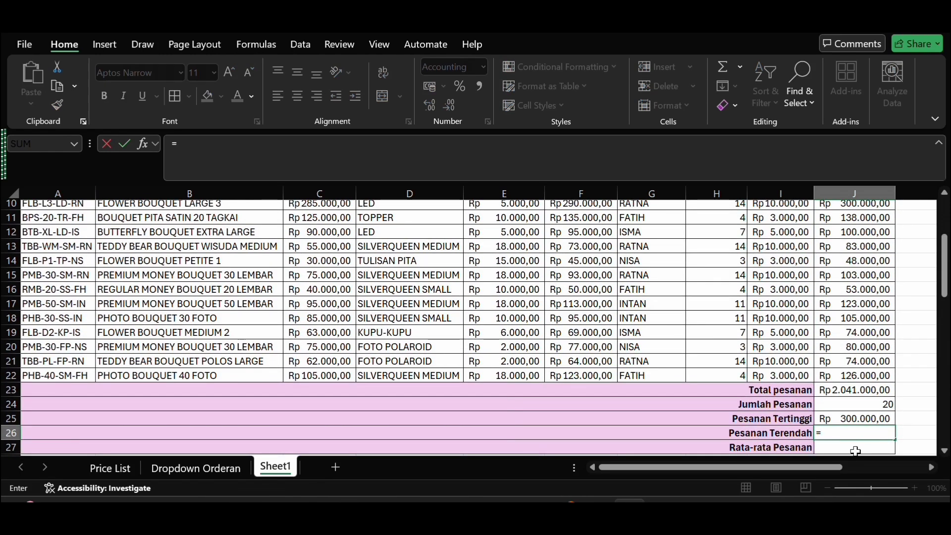
pyautogui.write('min')
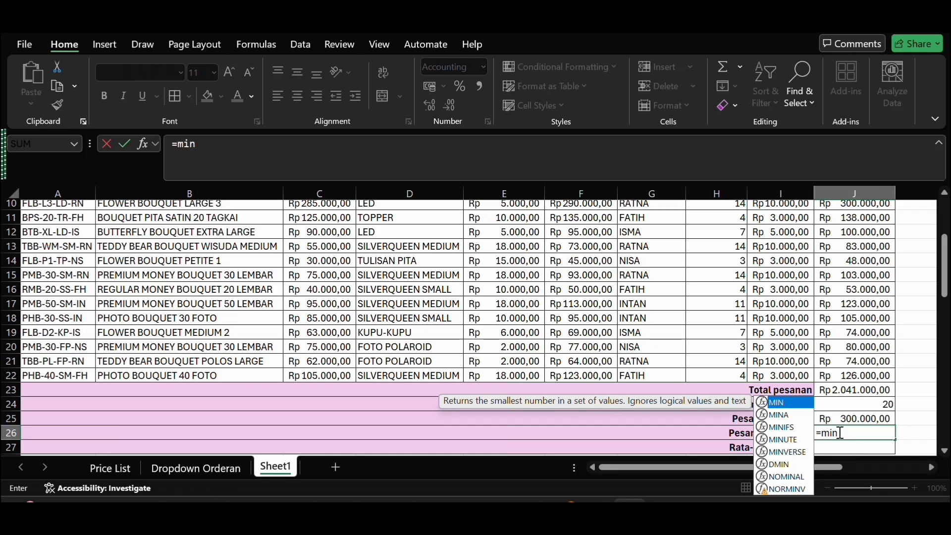
pyautogui.doubleClick(802, 406)
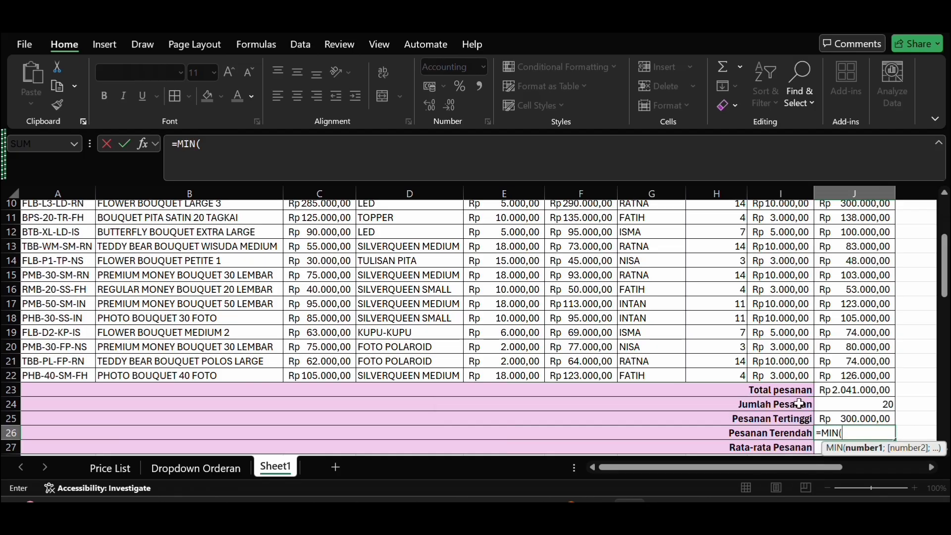
pyautogui.scroll(3, 828, 287)
pyautogui.moveTo(844, 238); pyautogui.dragTo(846, 368)
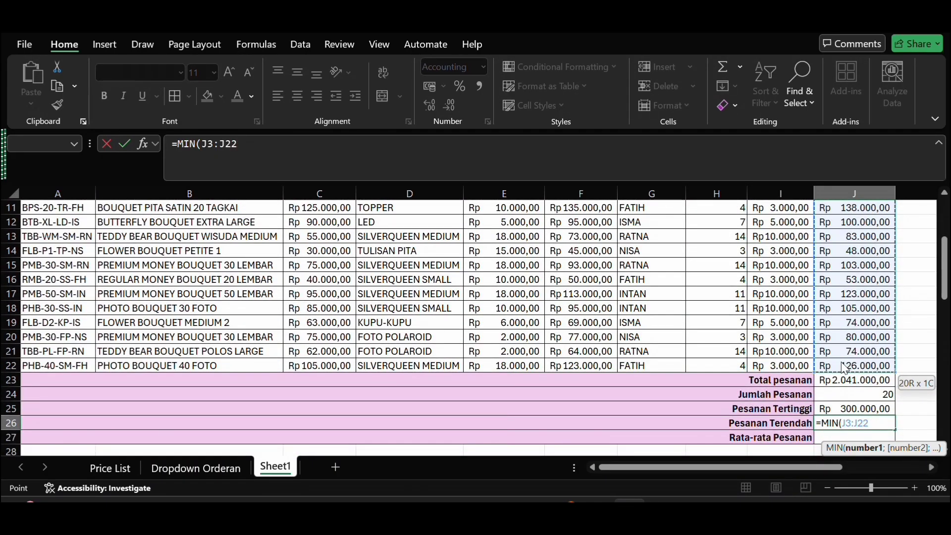
pyautogui.press('Return')
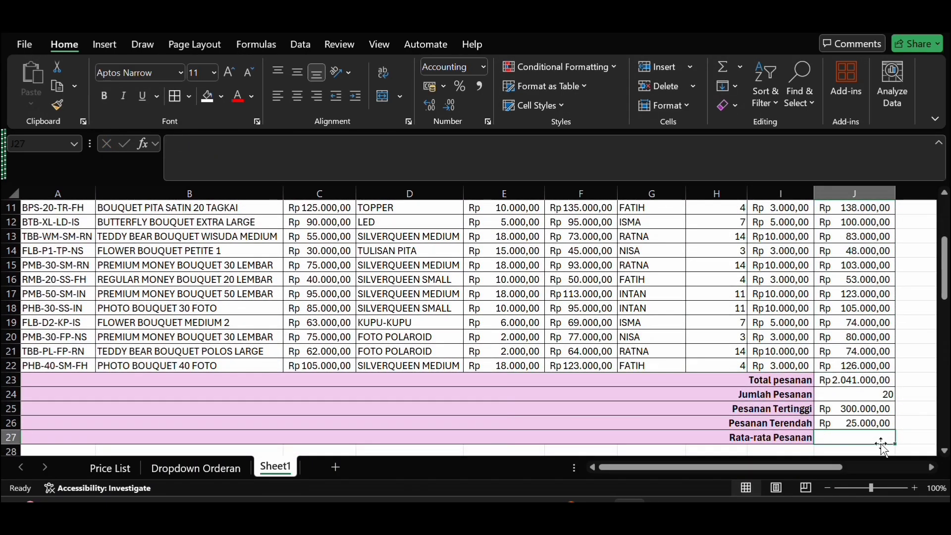
# Step: Enter =AVERAGE(J3:J22) in J27 to calculate the mean order total for Rata-rata Pesanan
pyautogui.write('=aver')
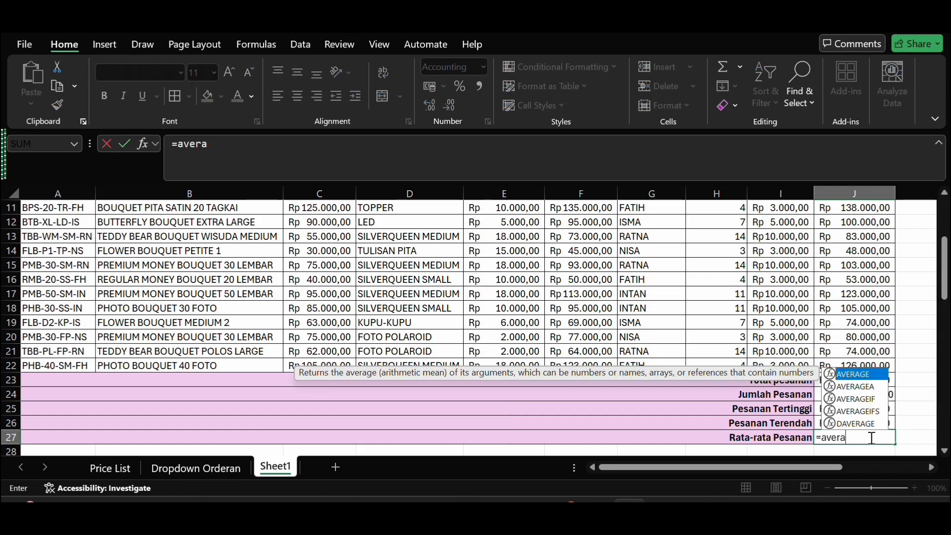
pyautogui.write('a')
pyautogui.doubleClick(871, 375)
pyautogui.scroll(4, 849, 329)
pyautogui.click(845, 239)
pyautogui.moveTo(844, 239); pyautogui.dragTo(842, 409)
pyautogui.press('Return')
# Step: Review the finished summary rows, the reference tables beneath them and the full order table
pyautogui.scroll(-2, 843, 409)
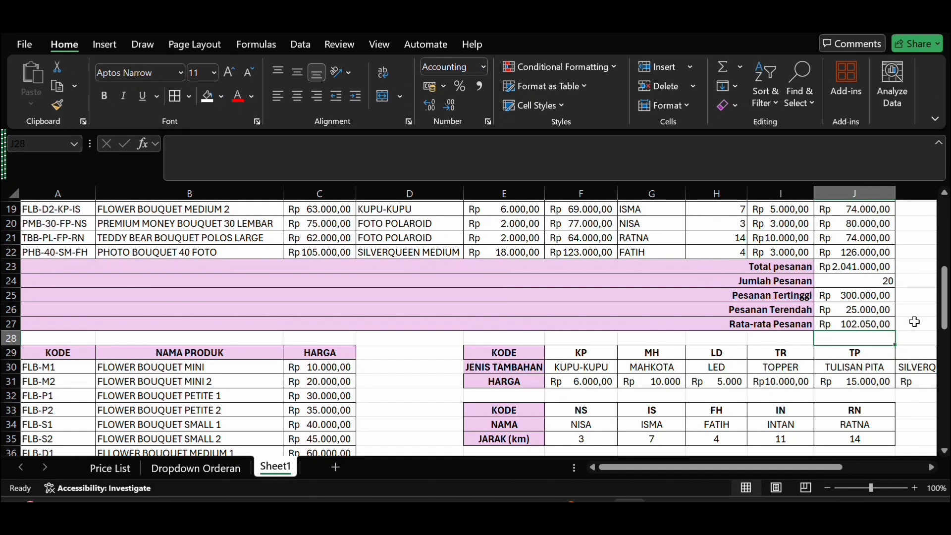
pyautogui.scroll(2, 912, 287)
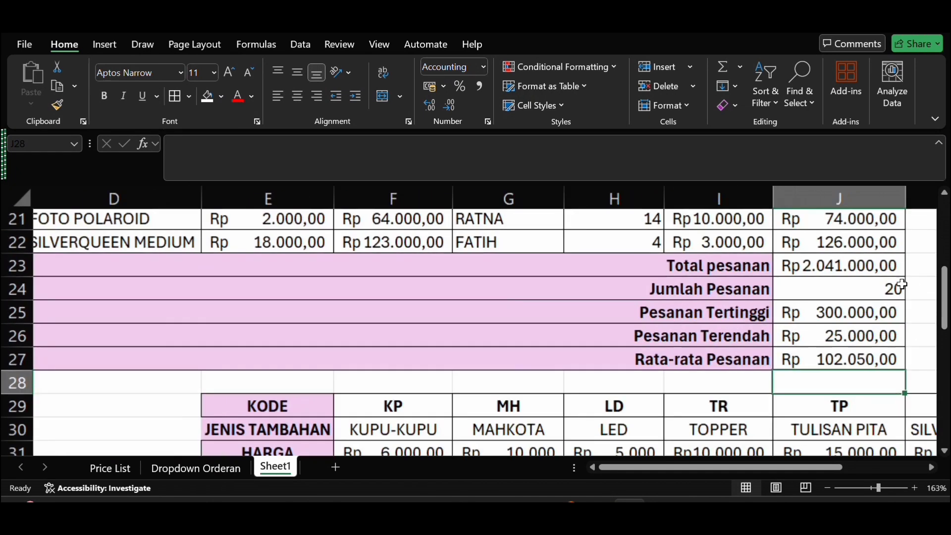
pyautogui.scroll(-4, 906, 285)
pyautogui.scroll(-1, 901, 284)
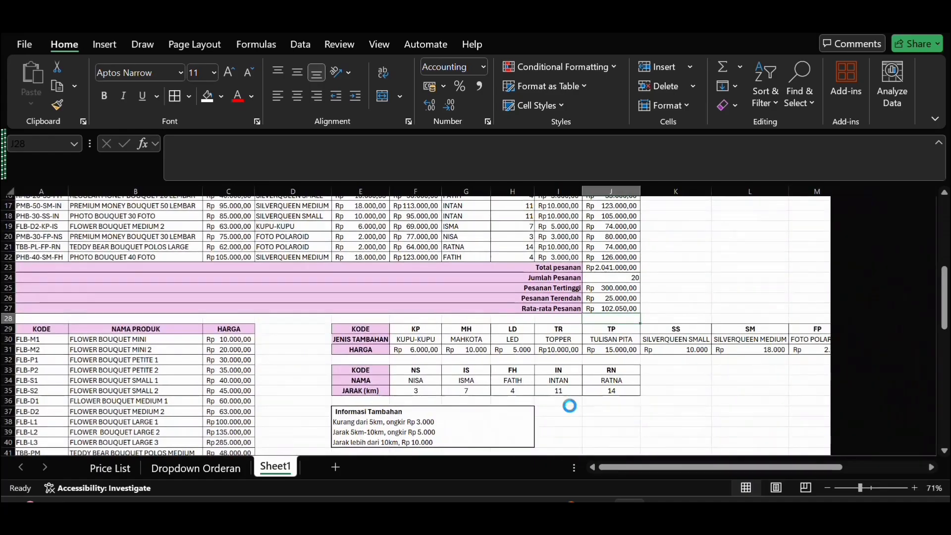
pyautogui.scroll(-12, 569, 399)
pyautogui.scroll(18, 570, 406)
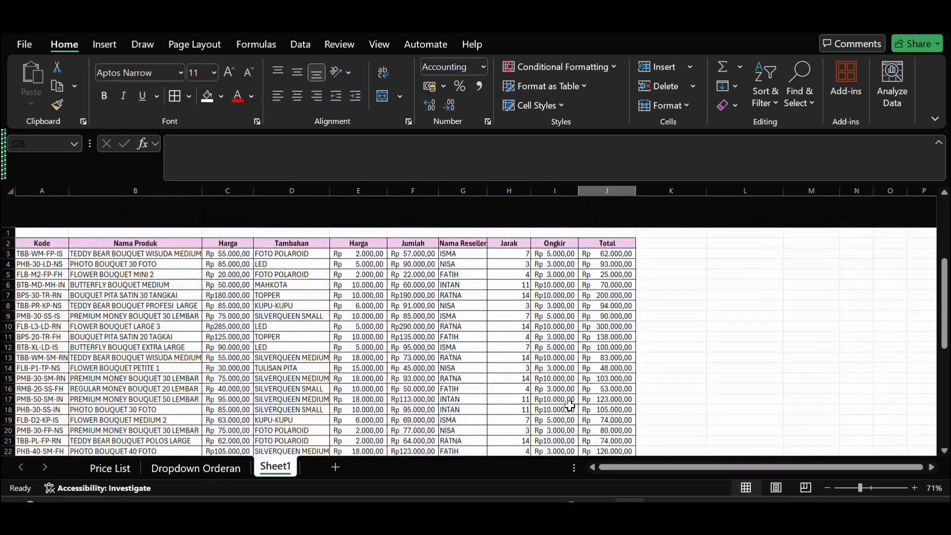
pyautogui.click(716, 313)
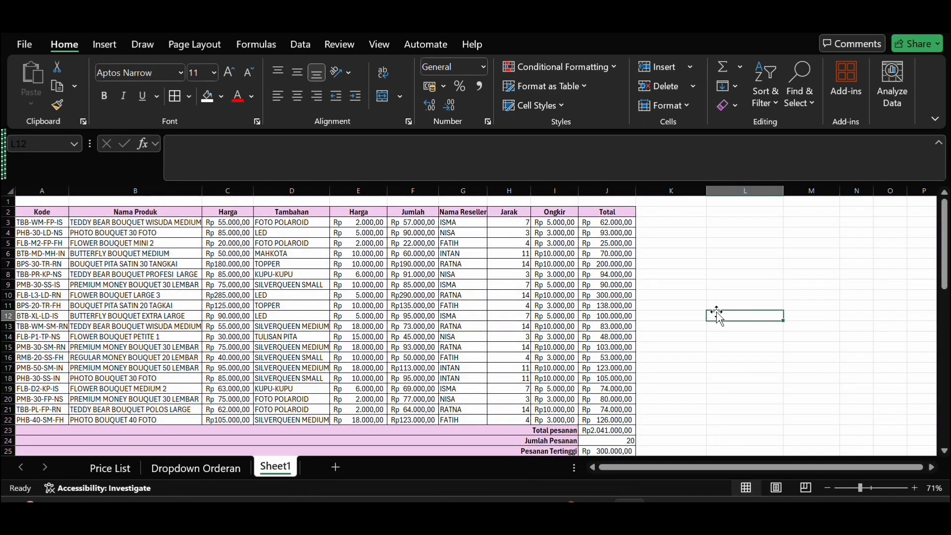